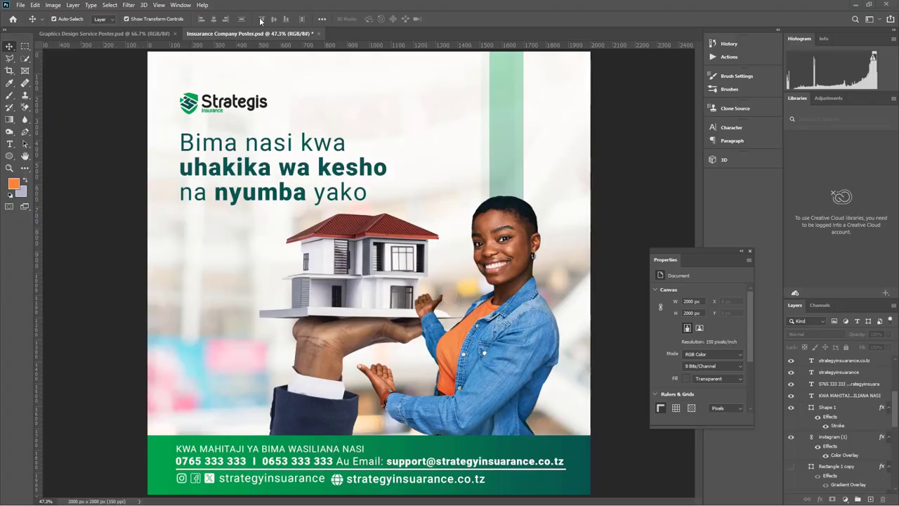
# - Save the changes to the Insurance Company Poster and close its document
pyautogui.click(319, 33)
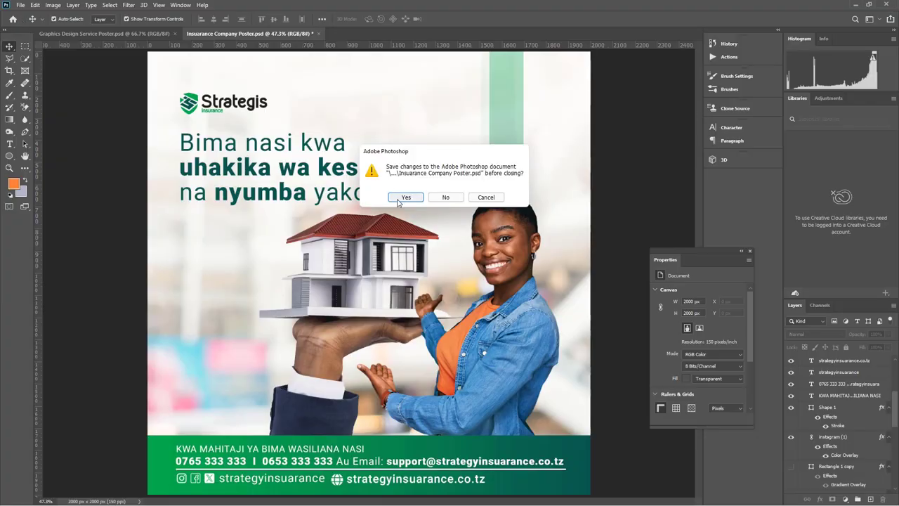
pyautogui.click(398, 201)
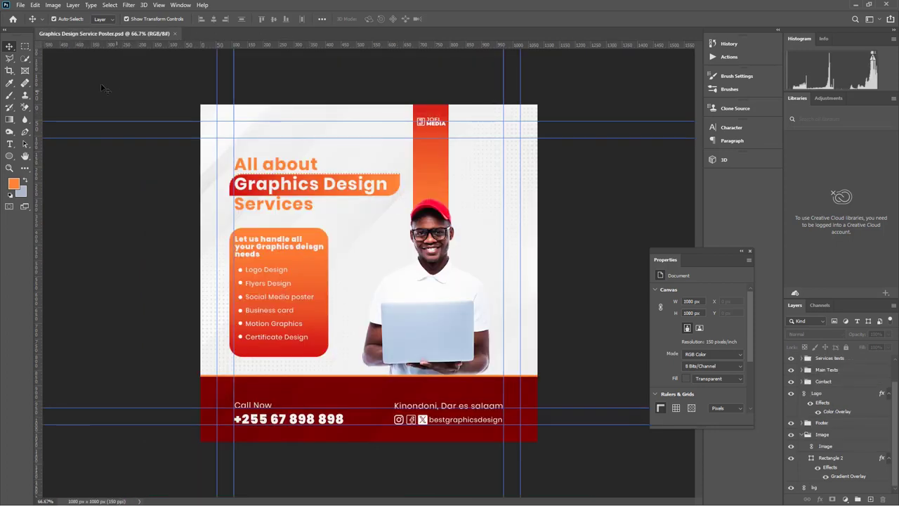
pyautogui.click(21, 5)
# - Create a 2000 × 2000 px, 150 ppi document named 'Insuarance Poster Design'
pyautogui.click(28, 16)
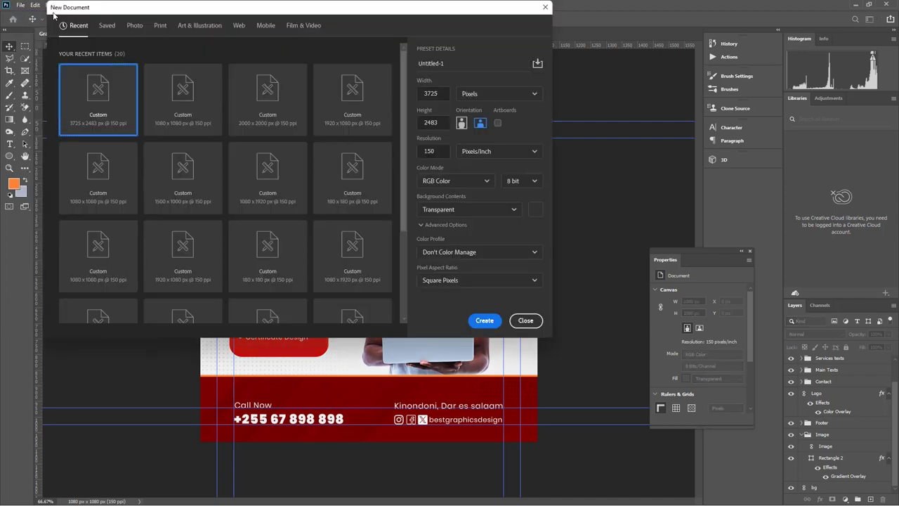
pyautogui.click(430, 93)
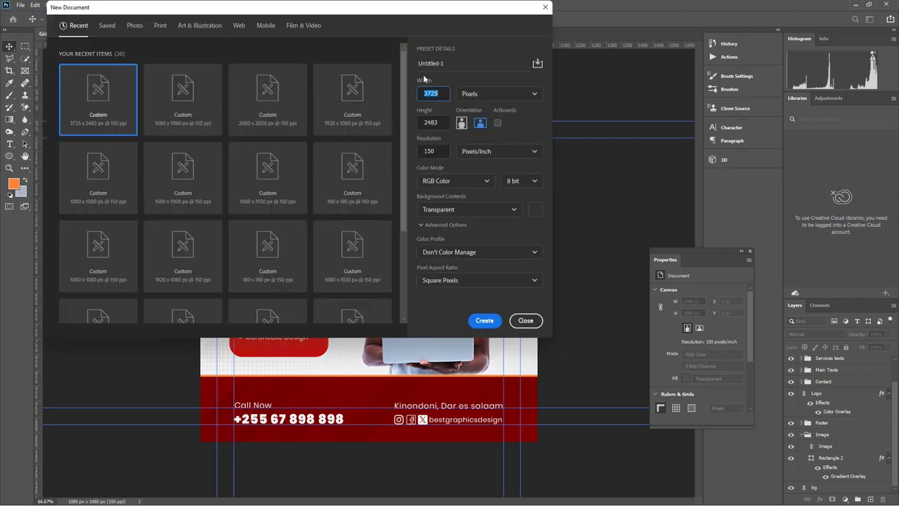
pyautogui.write('2000')
pyautogui.click(431, 124)
pyautogui.write('2000')
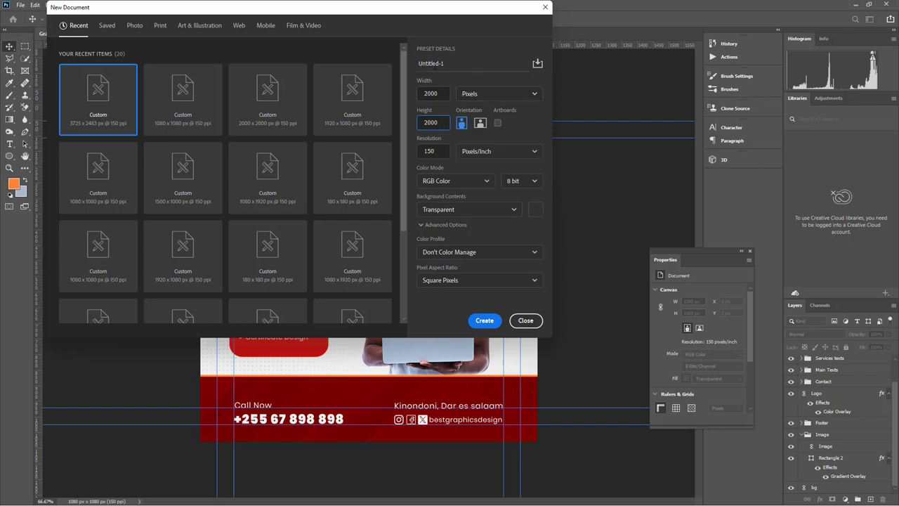
pyautogui.doubleClick(441, 63)
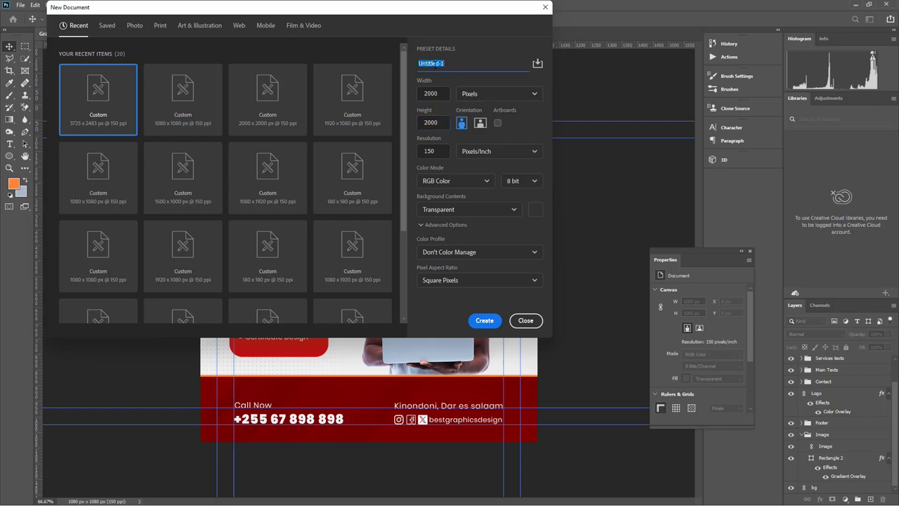
pyautogui.write('Insua')
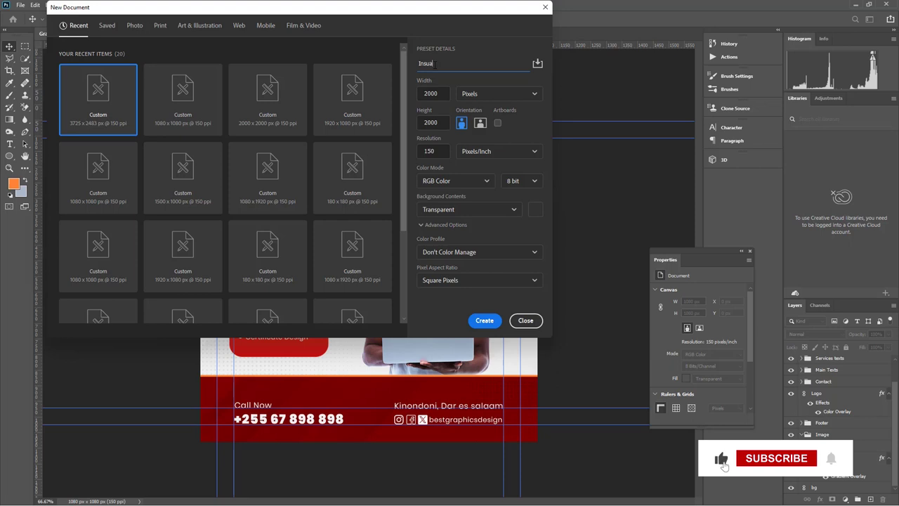
pyautogui.write('rance ')
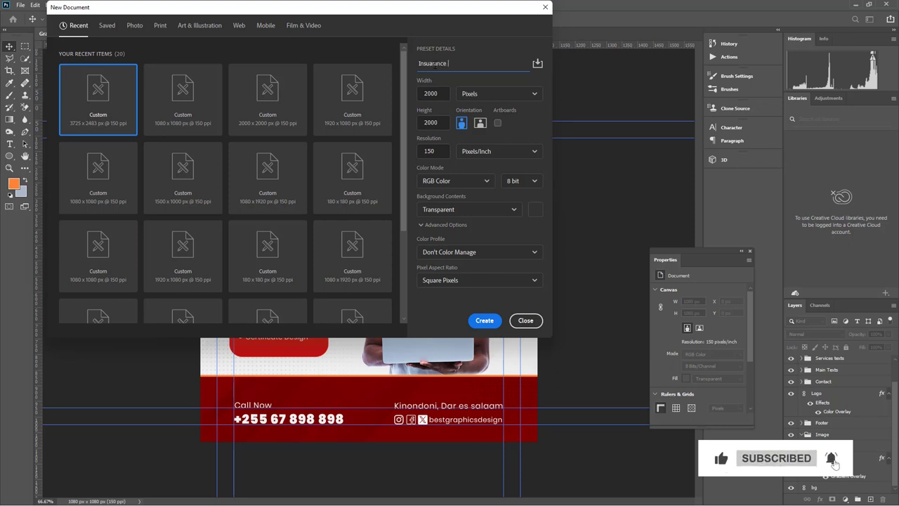
pyautogui.write('Poster')
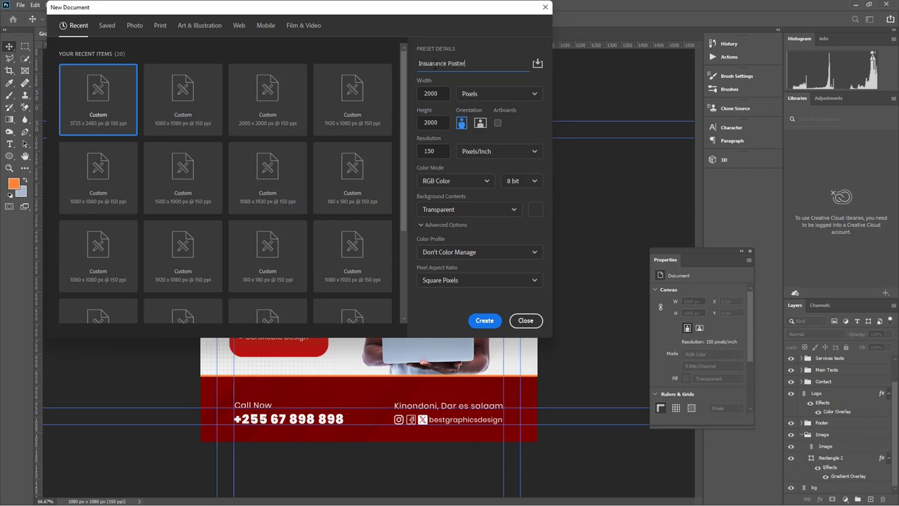
pyautogui.write(' Design')
pyautogui.click(431, 151)
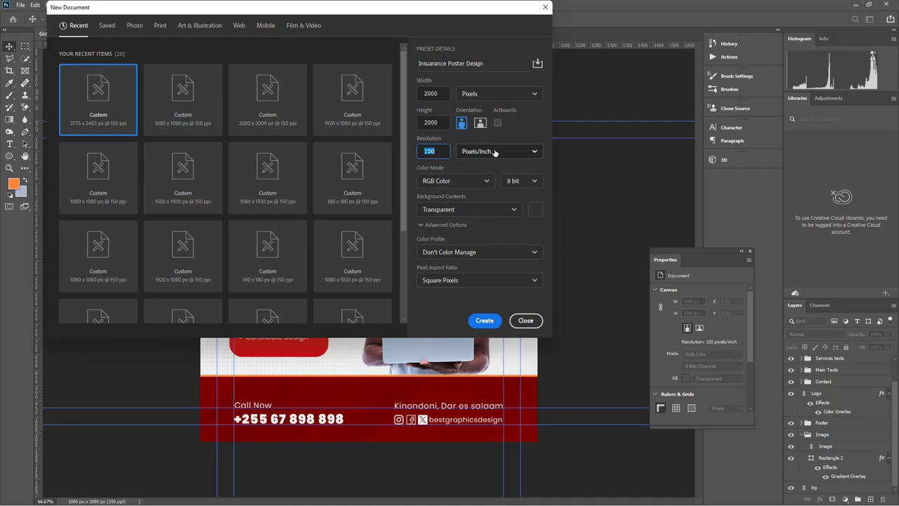
pyautogui.click(485, 320)
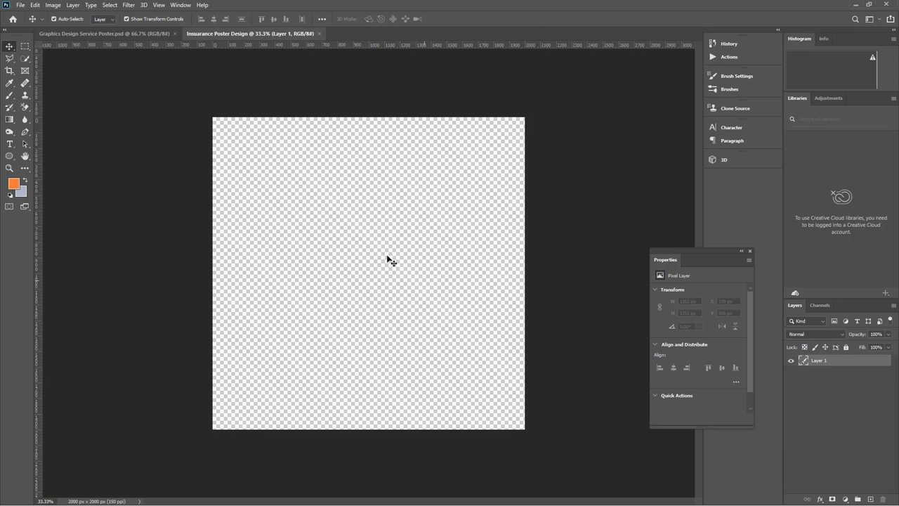
# - Place the bg image from the Insurance Company folder as a linked layer
pyautogui.click(23, 7)
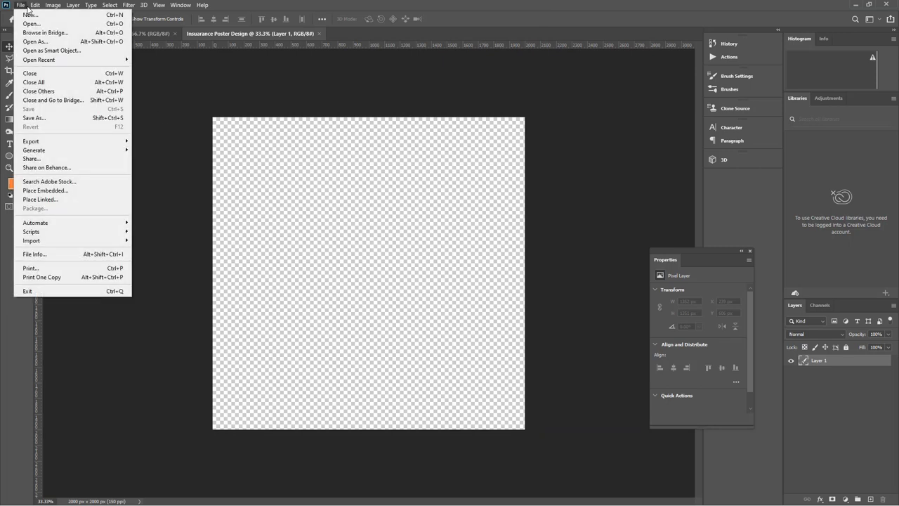
pyautogui.moveTo(29, 9)
pyautogui.click(35, 201)
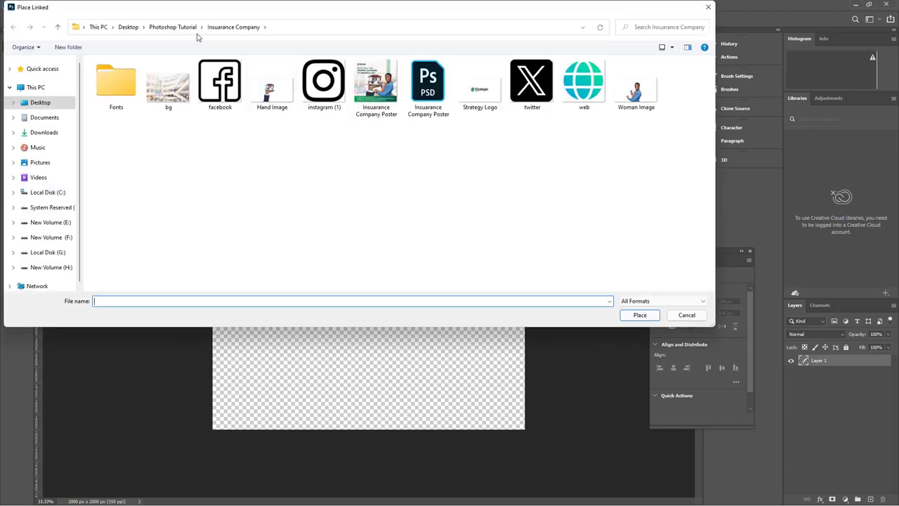
pyautogui.click(175, 27)
pyautogui.doubleClick(146, 96)
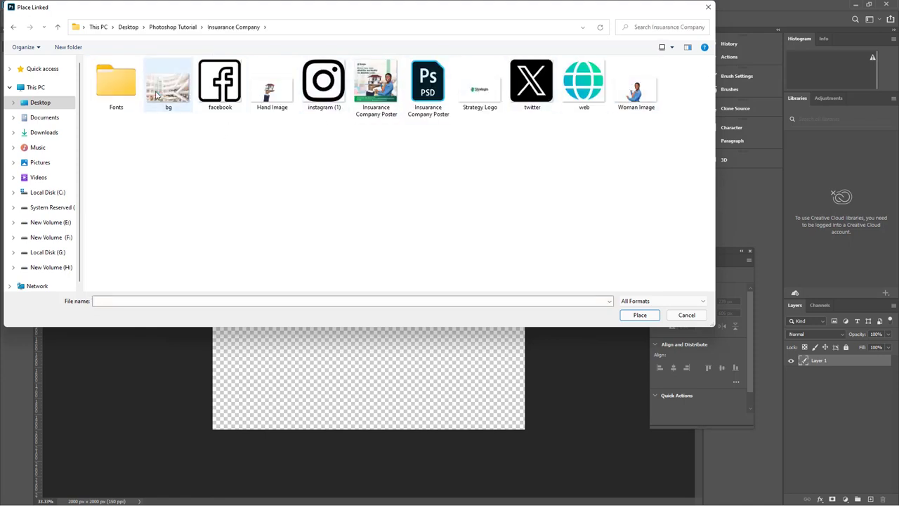
pyautogui.click(277, 90)
pyautogui.click(634, 88)
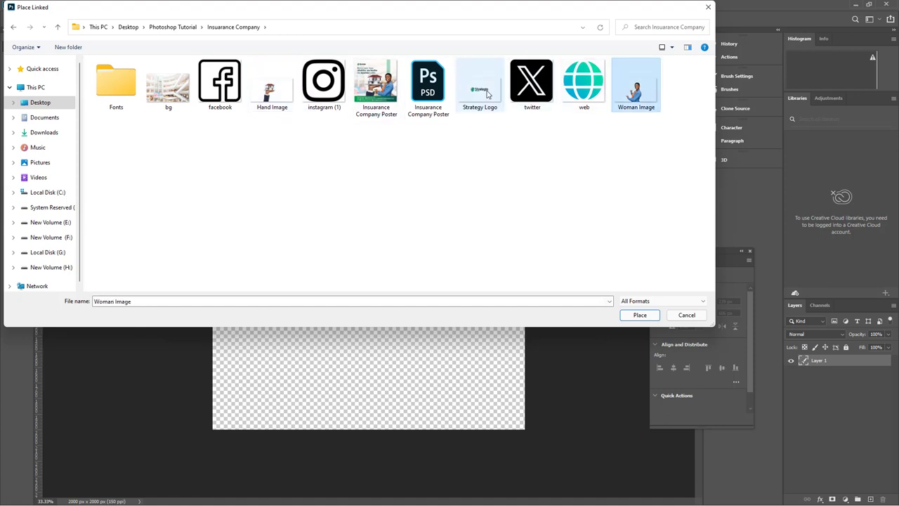
pyautogui.click(461, 91)
pyautogui.press('Right')
pyautogui.press('Right')
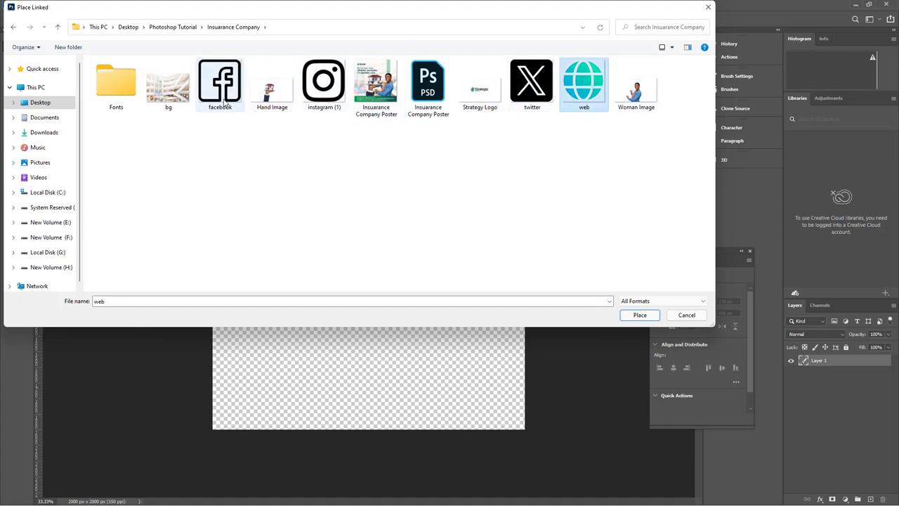
pyautogui.click(220, 88)
pyautogui.press('Right')
pyautogui.press('Right')
pyautogui.press('Right')
pyautogui.press('Right')
pyautogui.press('Right')
pyautogui.press('Right')
pyautogui.press('Right')
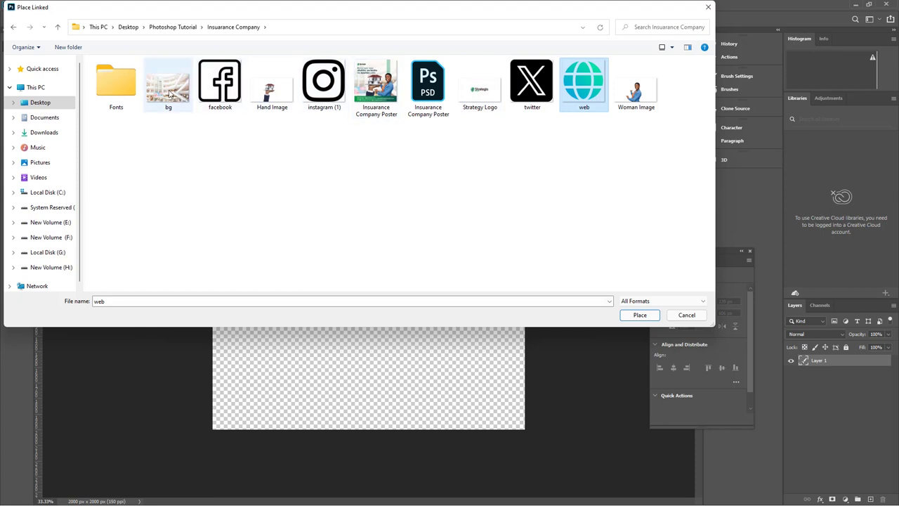
pyautogui.click(170, 90)
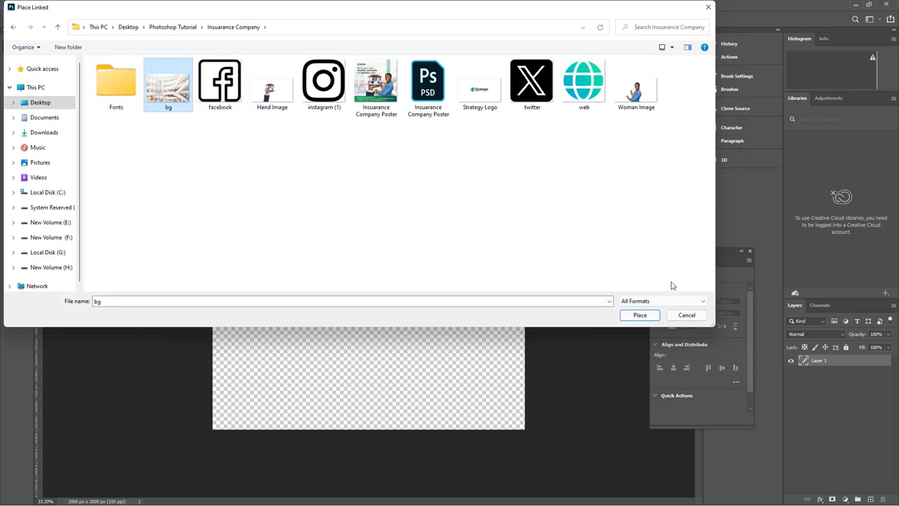
pyautogui.click(640, 314)
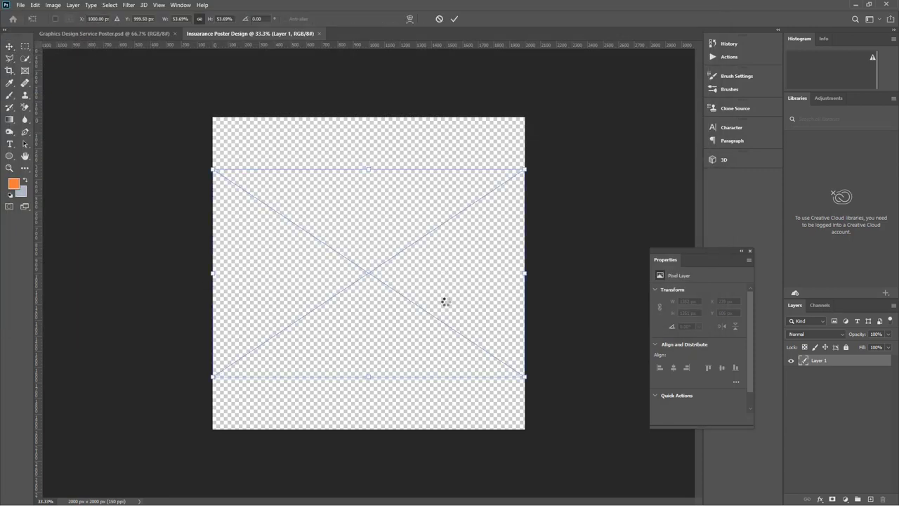
# - Enlarge the bg image upward to cover the canvas and commit the transform
pyautogui.moveTo(369, 168); pyautogui.dragTo(377, 100)
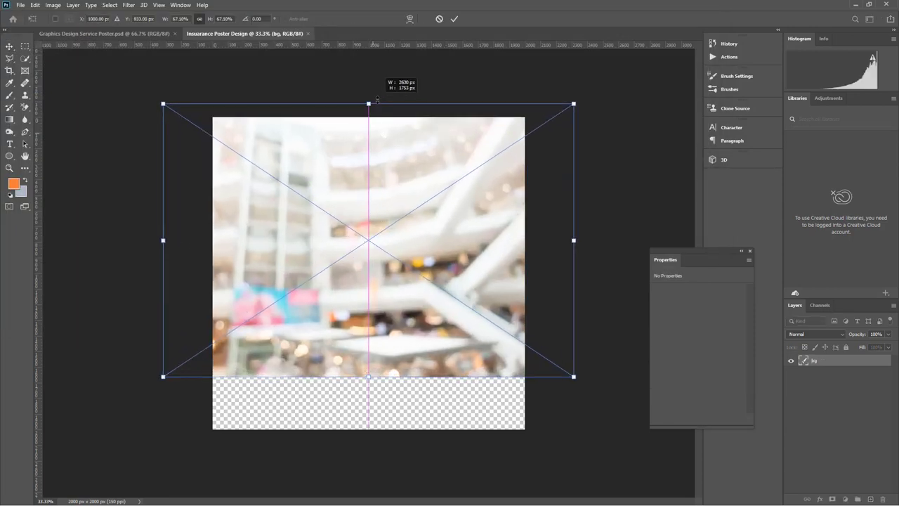
pyautogui.moveTo(370, 276); pyautogui.dragTo(369, 297)
pyautogui.moveTo(370, 127); pyautogui.dragTo(369, 91)
pyautogui.click(455, 19)
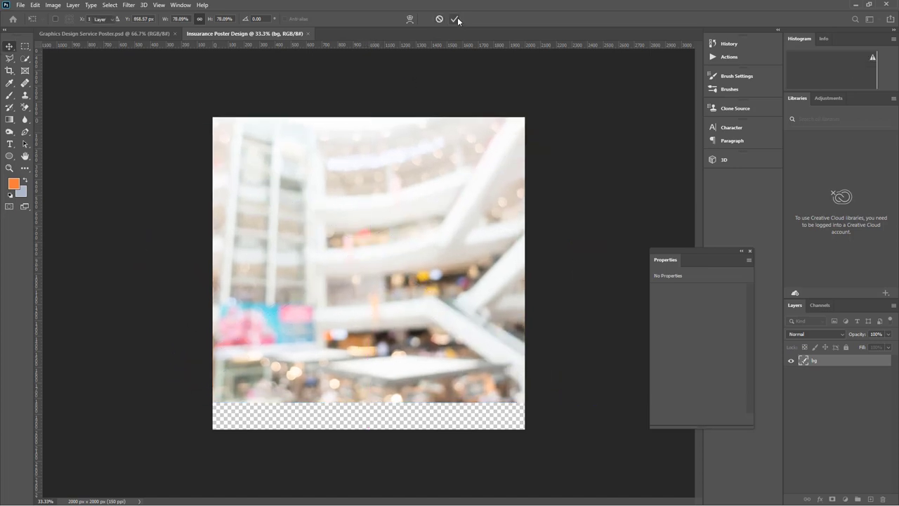
# - Place Insurance Company Poster as a linked reference layer, shifted upward on the canvas
pyautogui.click(22, 6)
pyautogui.click(51, 202)
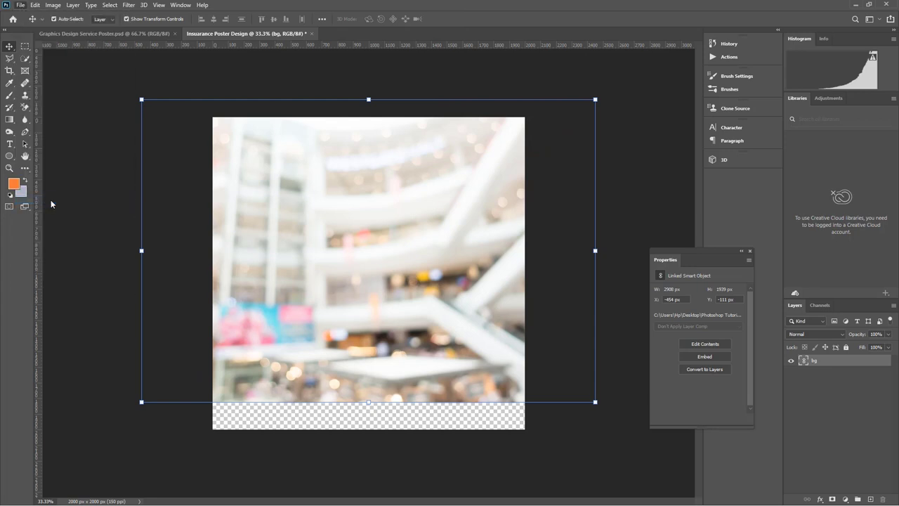
pyautogui.click(376, 86)
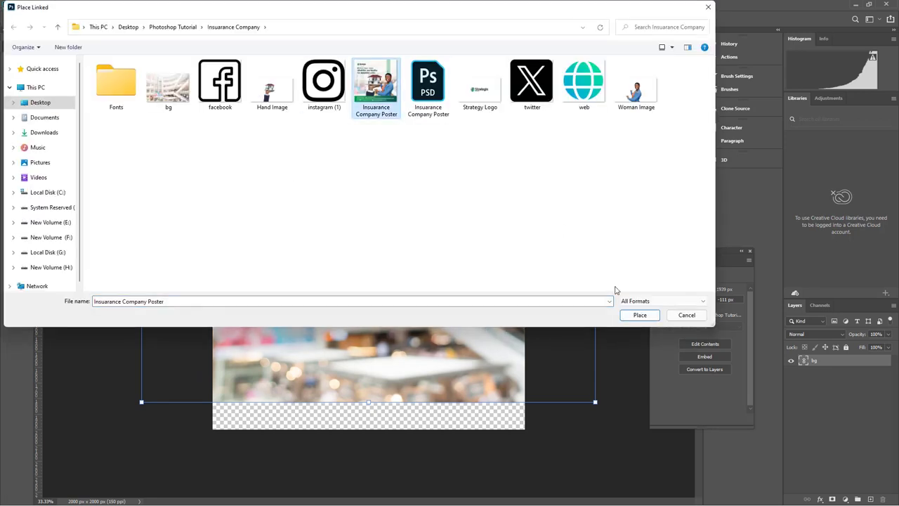
pyautogui.click(640, 315)
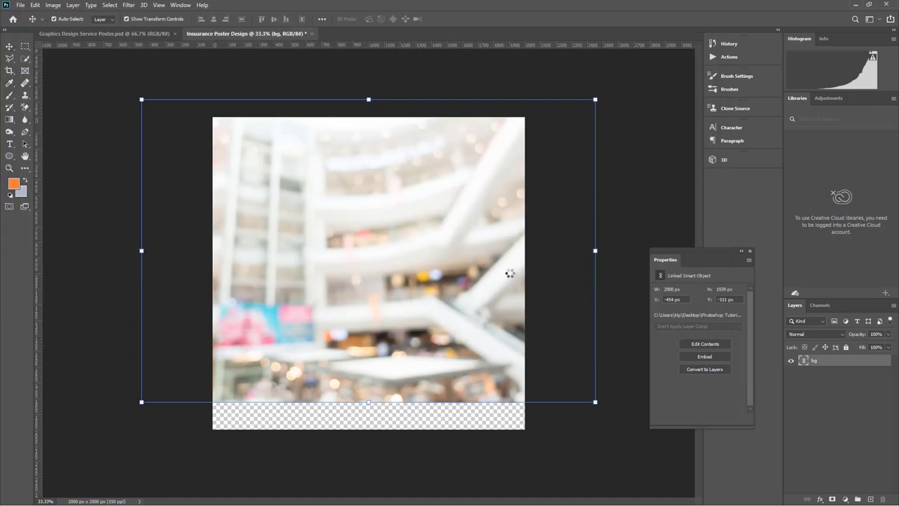
pyautogui.moveTo(406, 281); pyautogui.dragTo(406, 228)
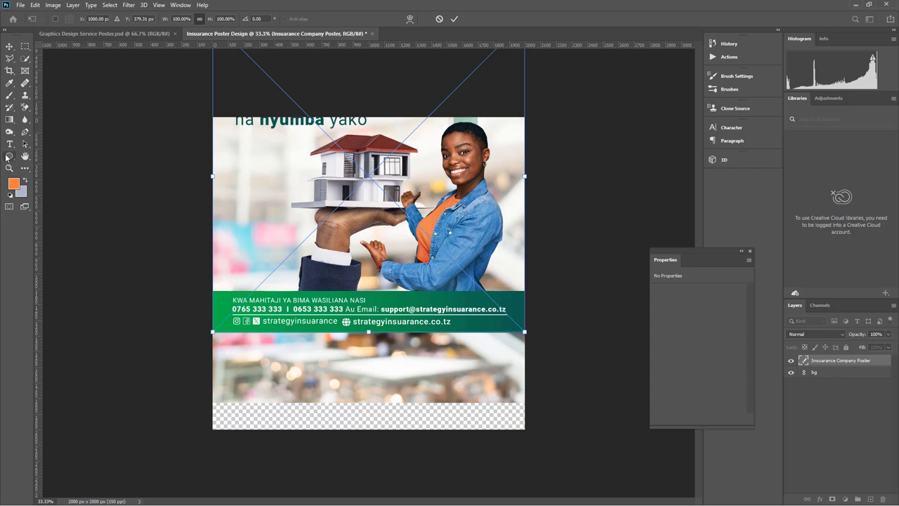
pyautogui.click(7, 157)
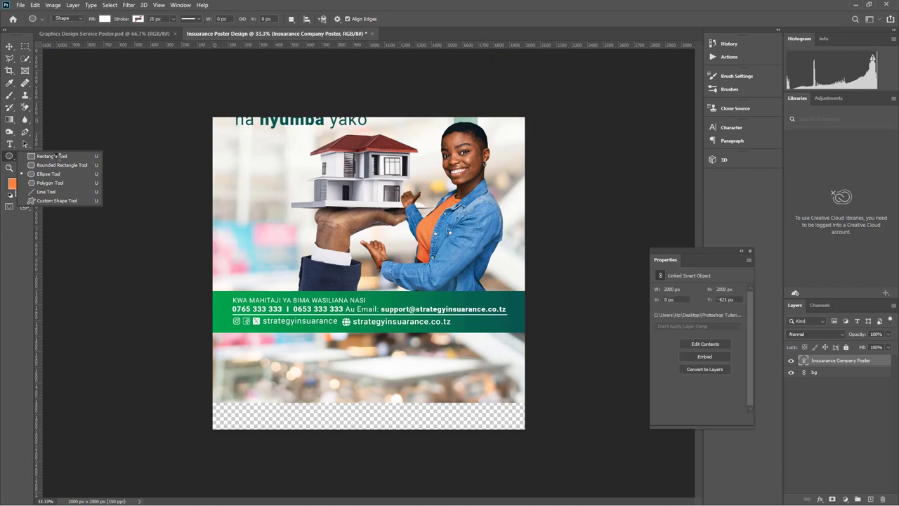
# - Draw a wide white rectangle across the canvas bottom and hide the reference poster layer
pyautogui.click(52, 156)
pyautogui.moveTo(171, 385); pyautogui.dragTo(660, 462)
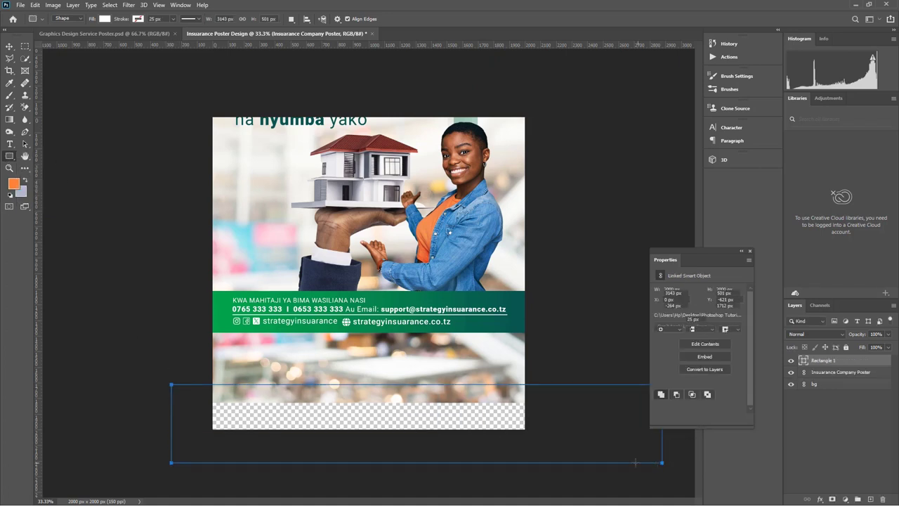
pyautogui.click(9, 46)
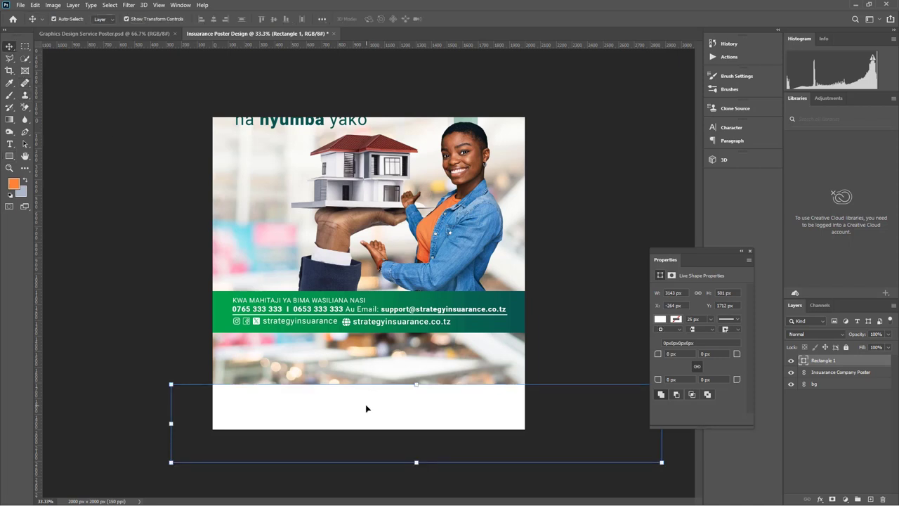
pyautogui.moveTo(365, 404); pyautogui.dragTo(365, 398)
pyautogui.click(627, 325)
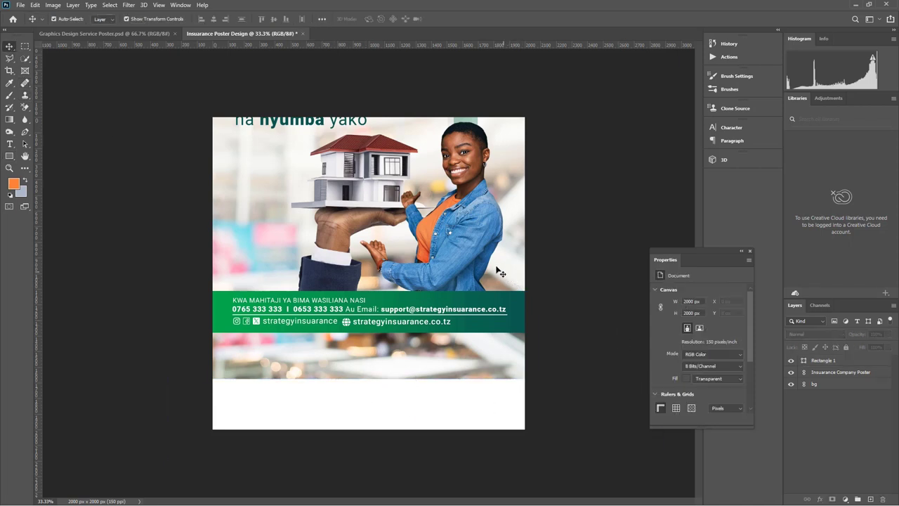
pyautogui.click(452, 238)
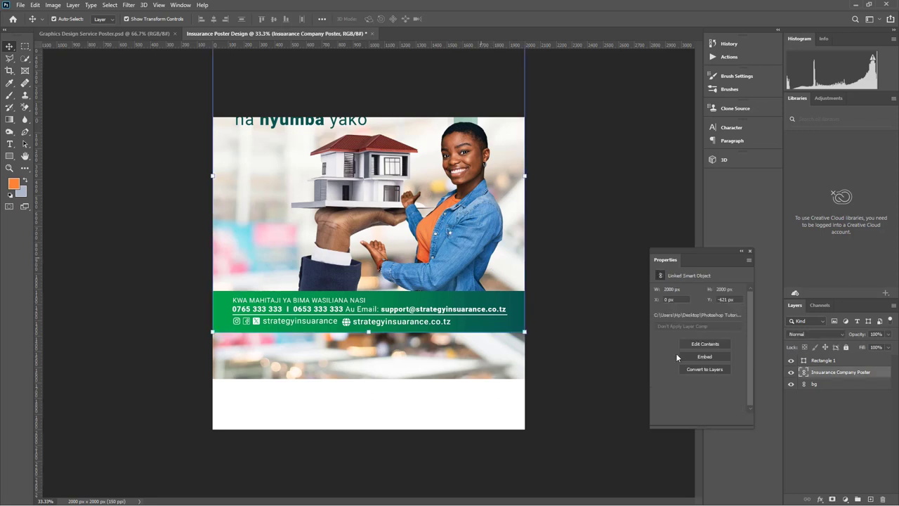
pyautogui.click(791, 372)
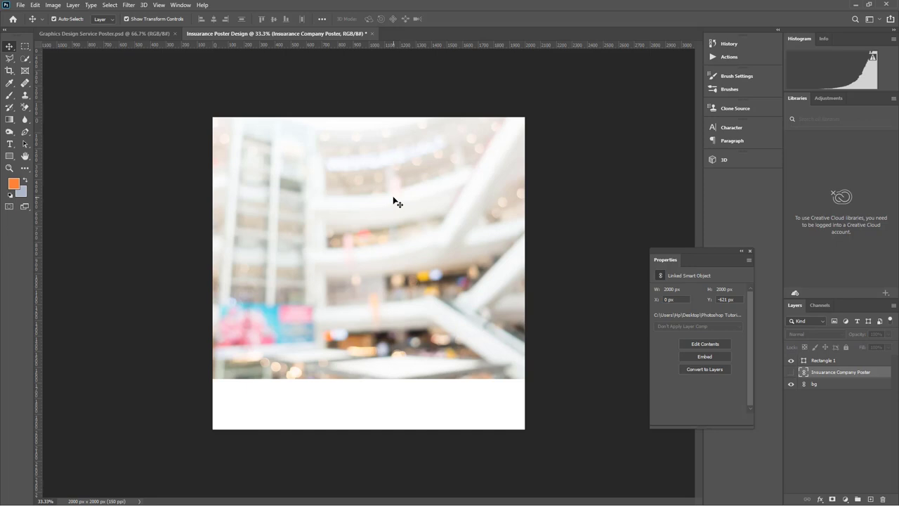
# - Add top, bottom and side margin guides (vertical near 96 and 1916 px), then reshow the poster
pyautogui.hotkey('ctrl', 'r')
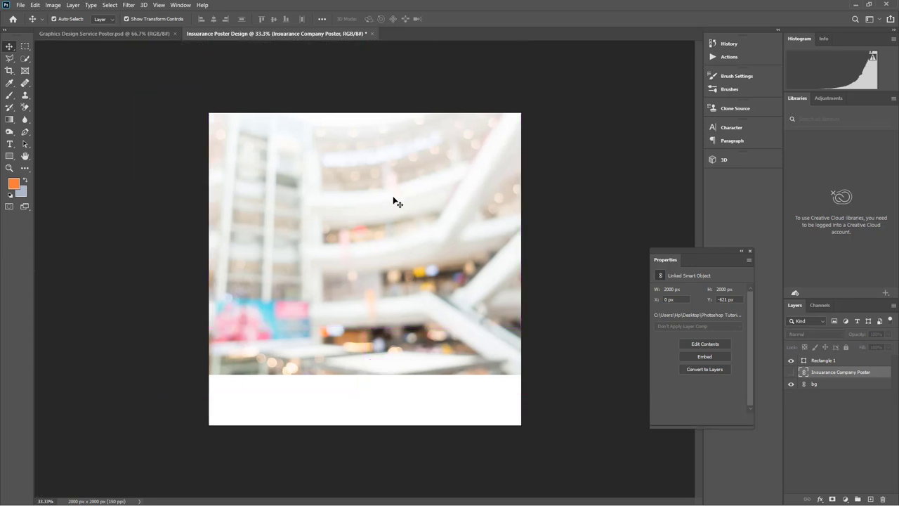
pyautogui.hotkey('ctrl', 'r')
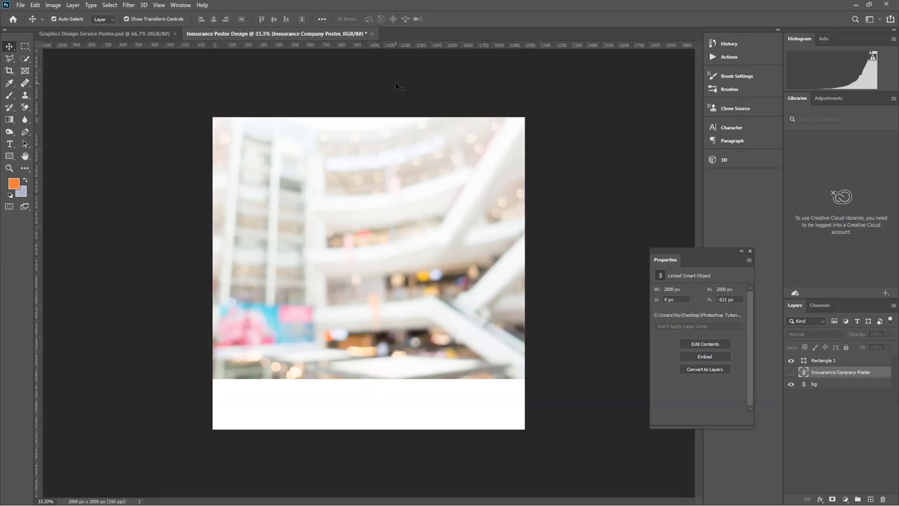
pyautogui.moveTo(385, 44); pyautogui.dragTo(385, 133)
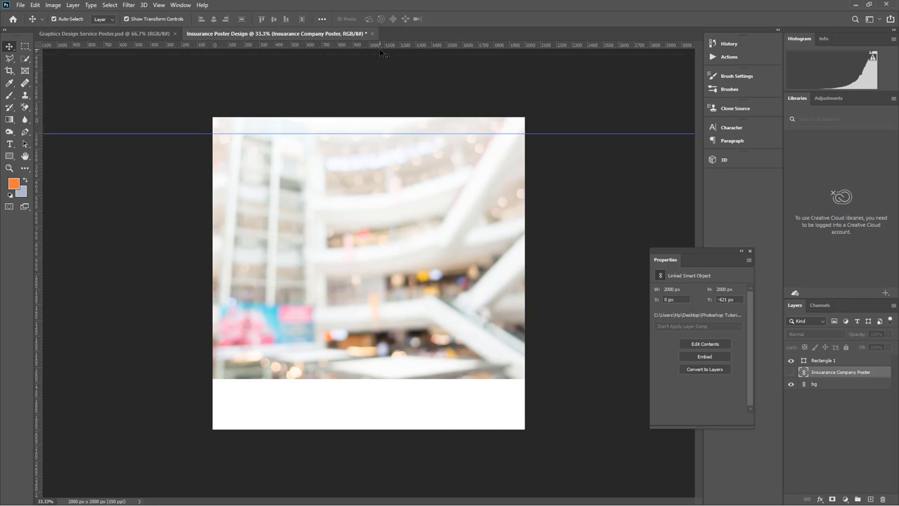
pyautogui.moveTo(380, 47); pyautogui.dragTo(378, 416)
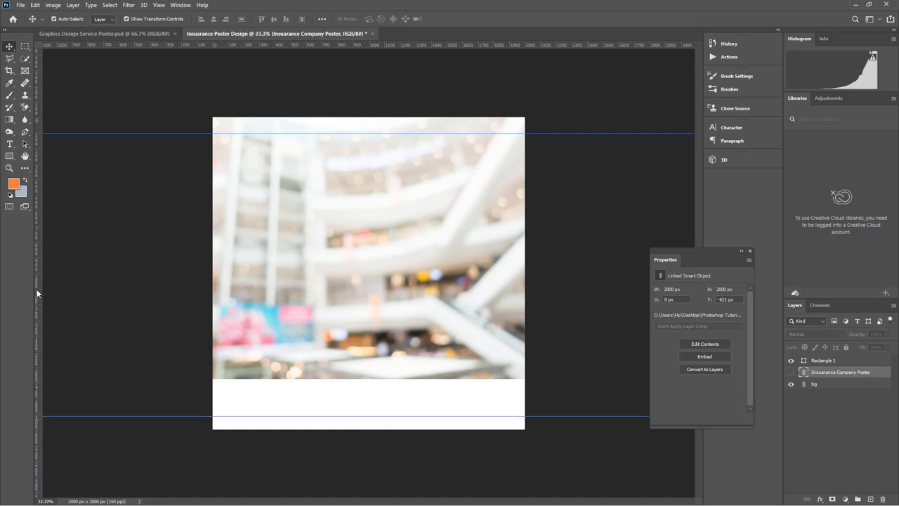
pyautogui.moveTo(37, 288); pyautogui.dragTo(230, 282)
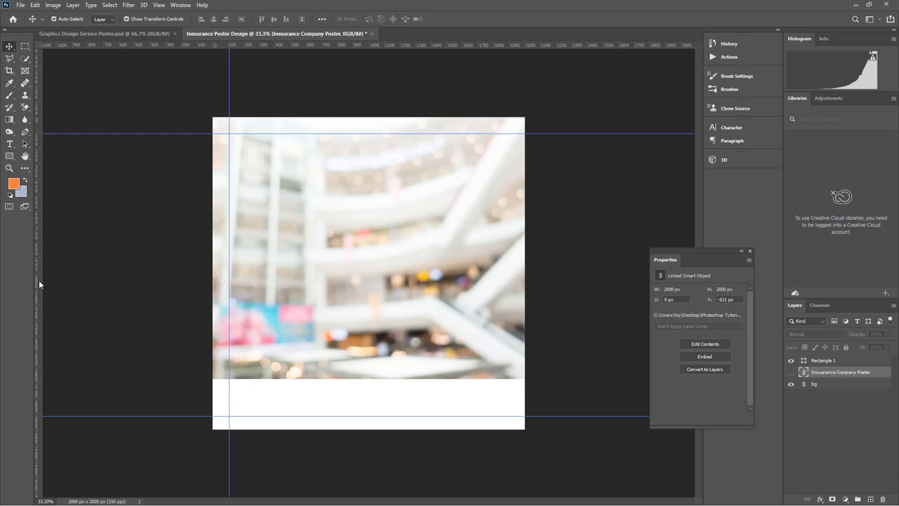
pyautogui.moveTo(39, 281); pyautogui.dragTo(509, 269)
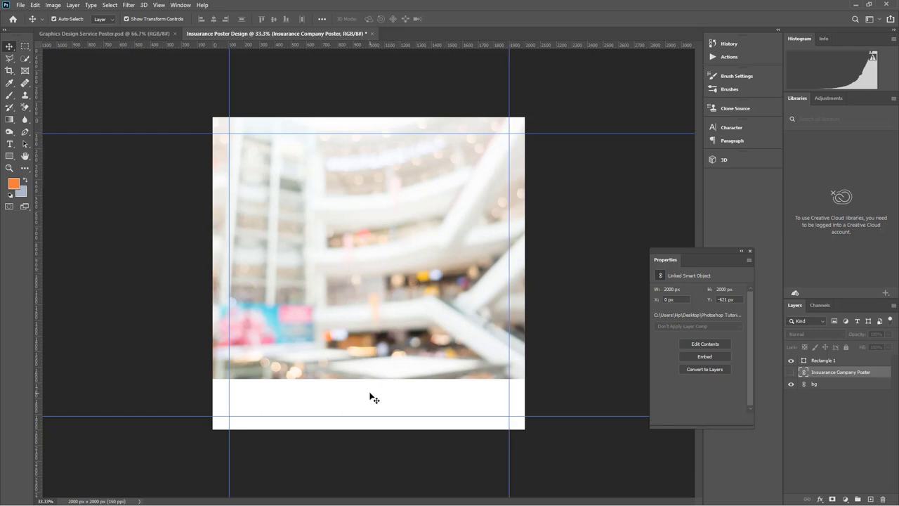
pyautogui.click(792, 372)
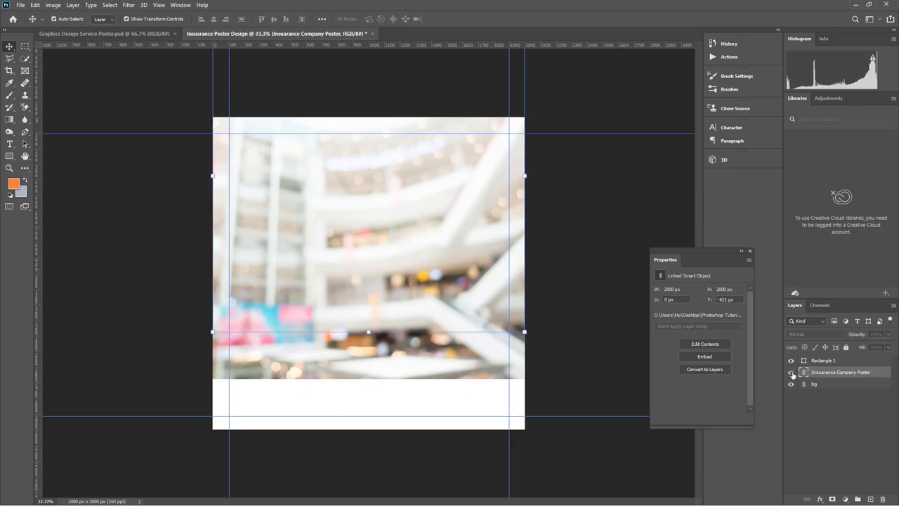
pyautogui.click(323, 404)
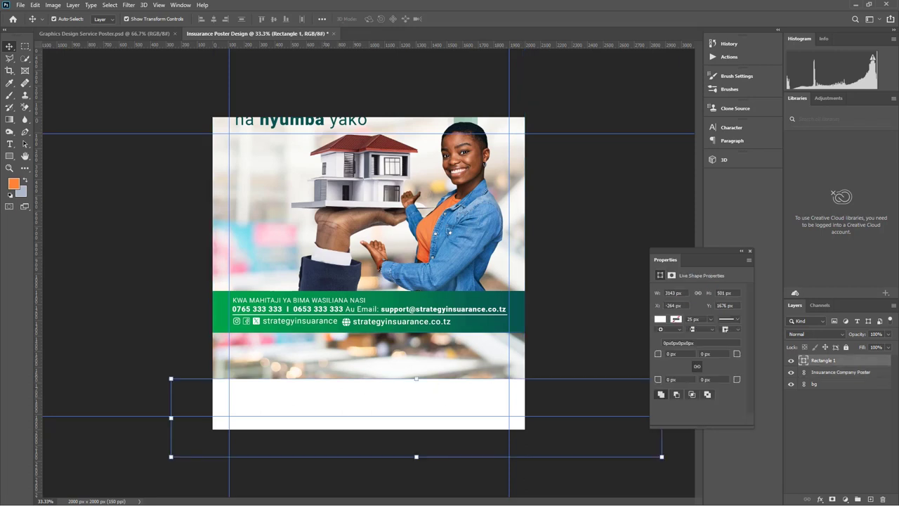
# - Add a Gradient Overlay to the footer rectangle with a 180° angle
pyautogui.click(820, 500)
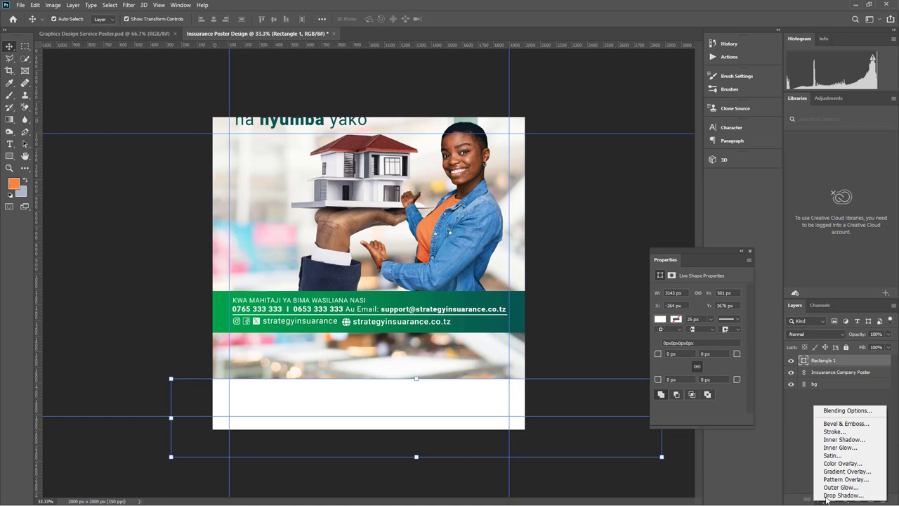
pyautogui.click(846, 471)
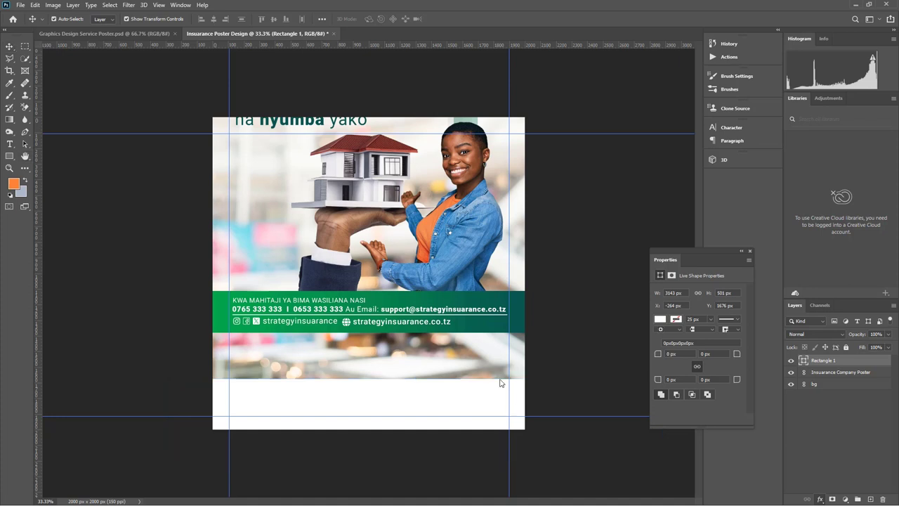
pyautogui.moveTo(582, 279); pyautogui.dragTo(684, 324)
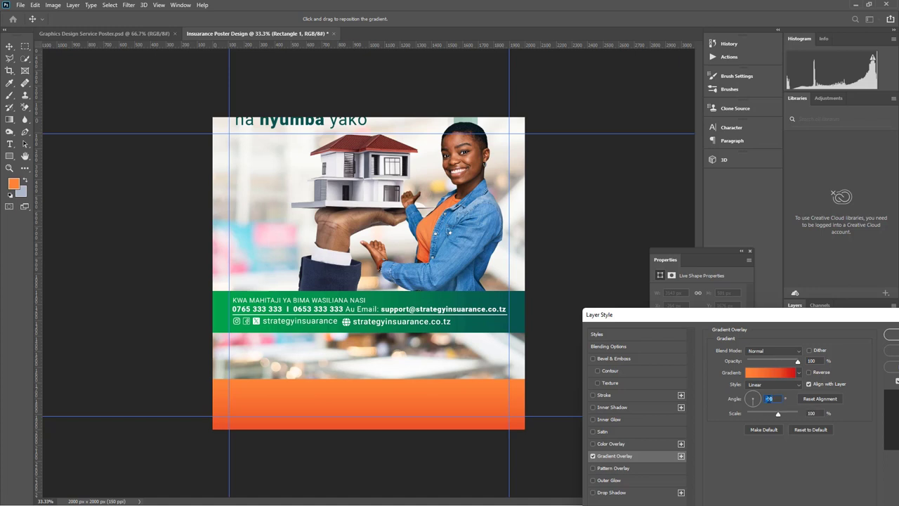
pyautogui.write('180')
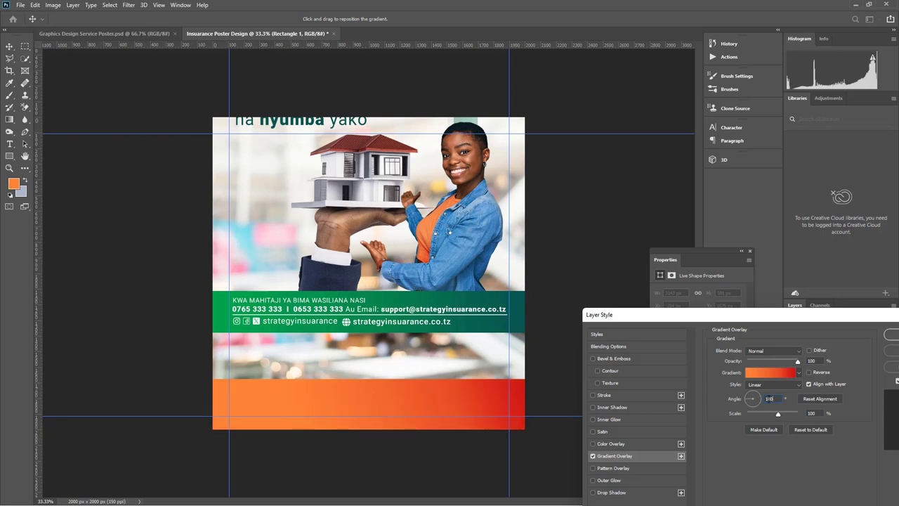
pyautogui.moveTo(769, 314); pyautogui.dragTo(691, 309)
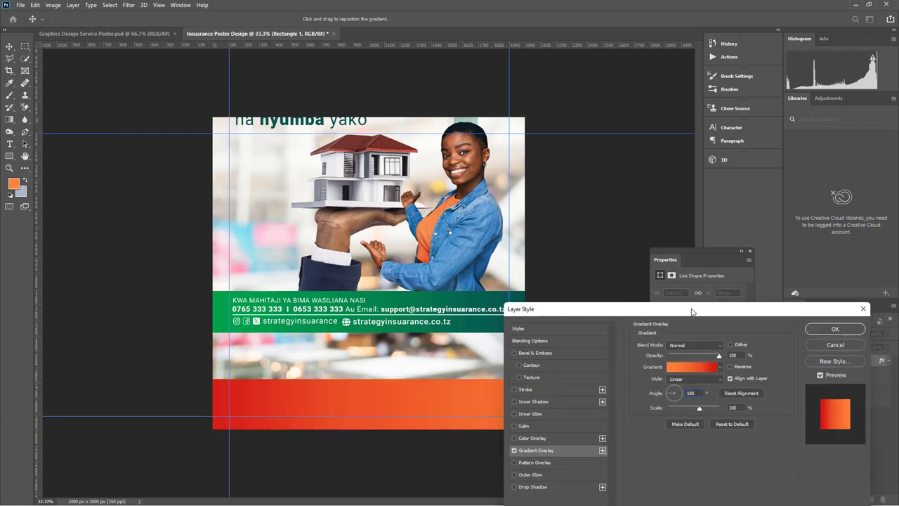
# - Set the gradient stops to the poster banner's green and dark teal
pyautogui.click(698, 368)
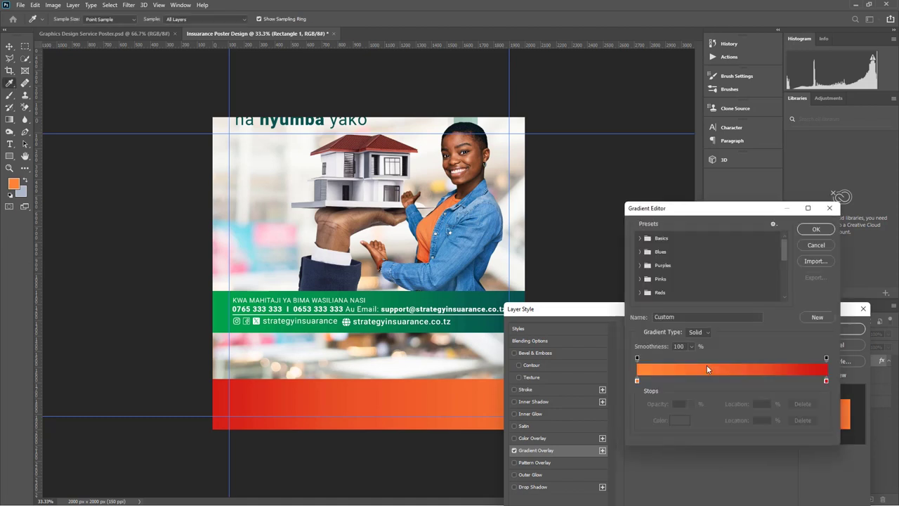
pyautogui.click(637, 382)
pyautogui.doubleClick(638, 381)
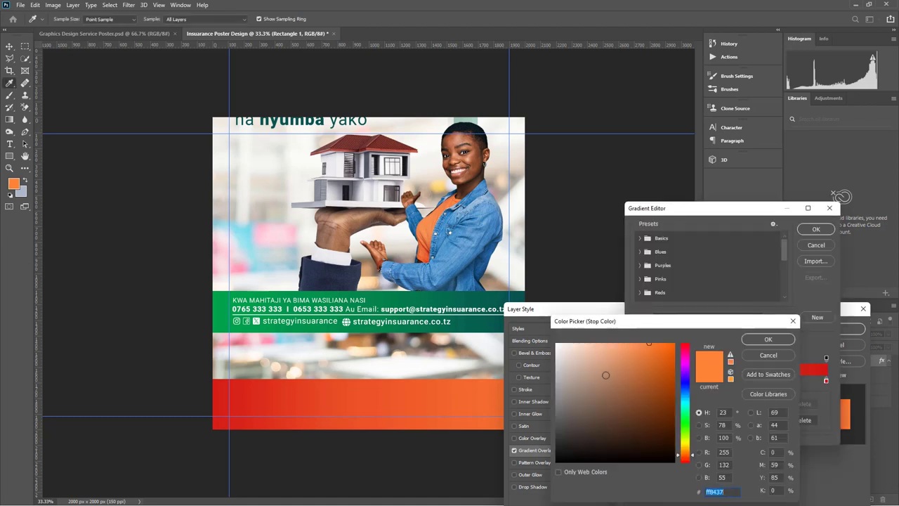
pyautogui.click(226, 307)
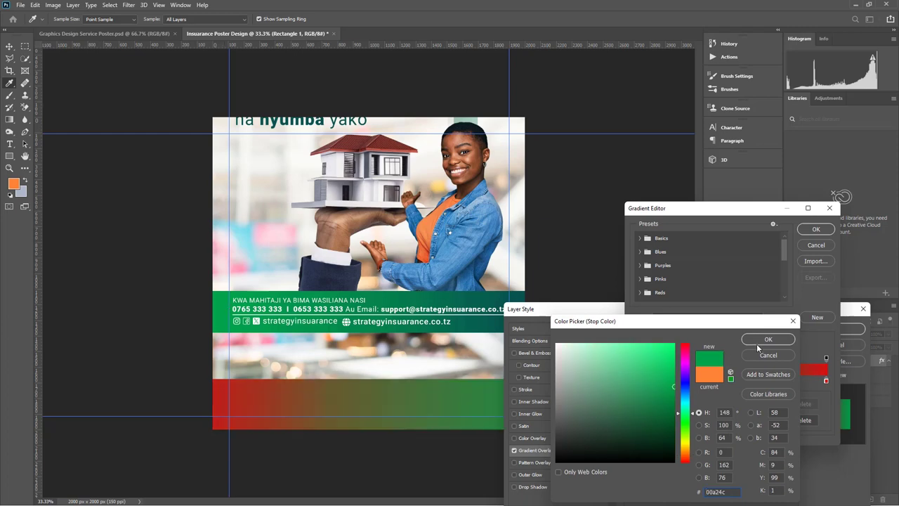
pyautogui.click(764, 341)
pyautogui.click(826, 382)
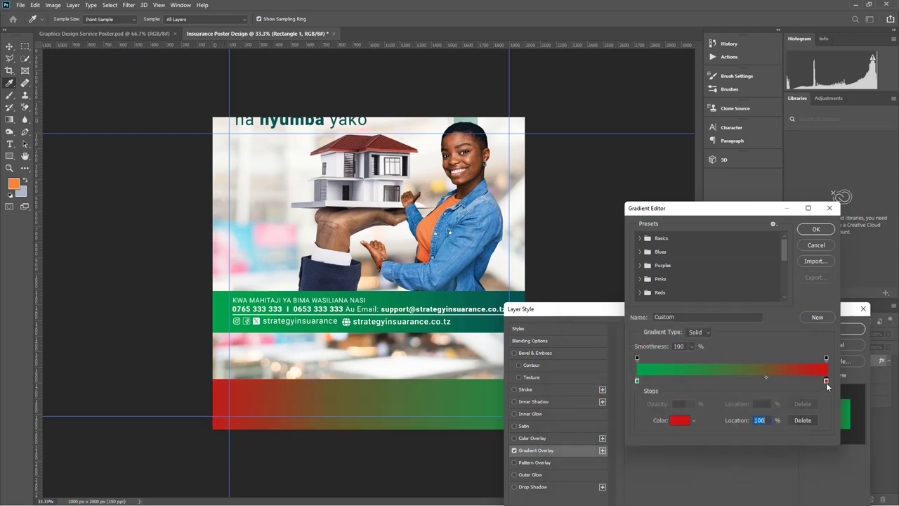
pyautogui.doubleClick(826, 382)
pyautogui.click(518, 295)
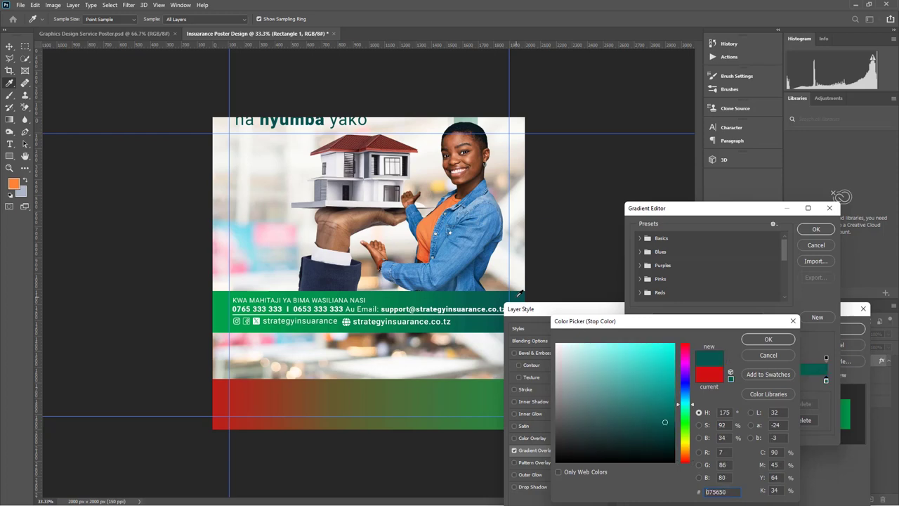
pyautogui.click(773, 341)
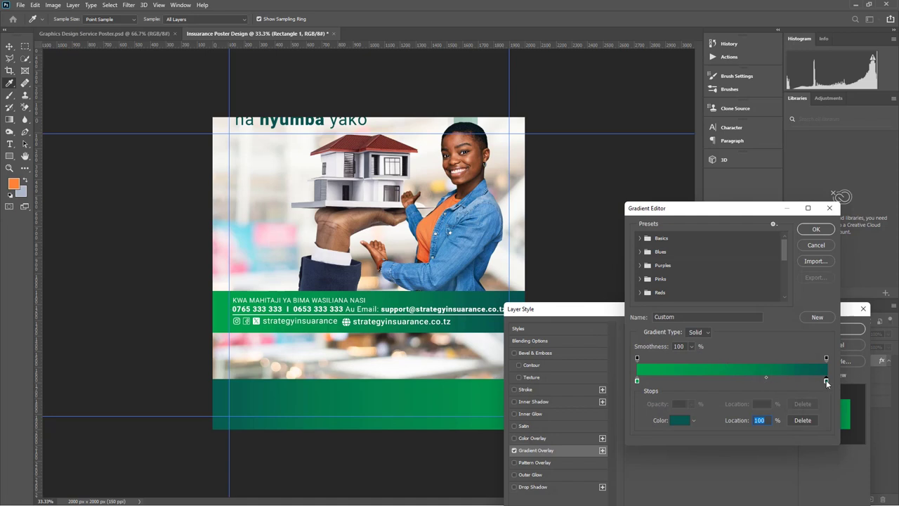
pyautogui.moveTo(827, 380)
pyautogui.mouseDown()
pyautogui.moveTo(670, 380)
pyautogui.moveTo(837, 379)
pyautogui.mouseUp()
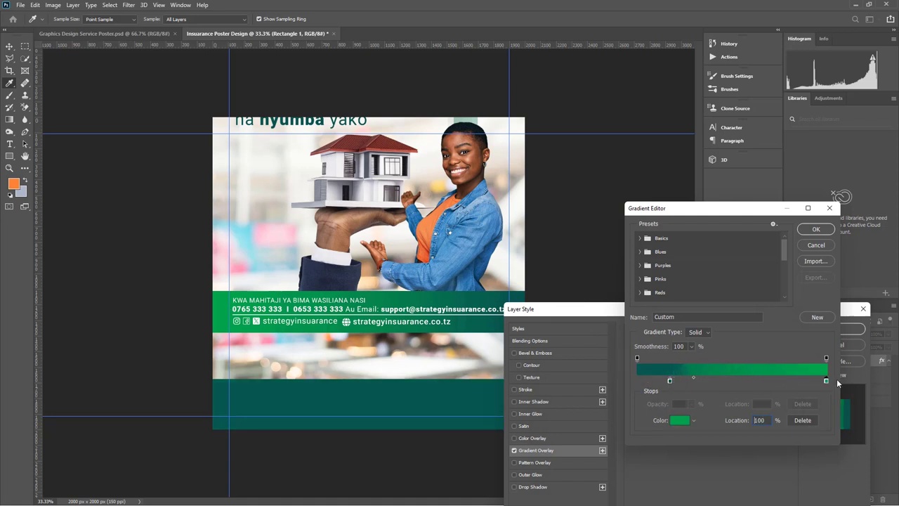
pyautogui.moveTo(671, 381); pyautogui.dragTo(749, 380)
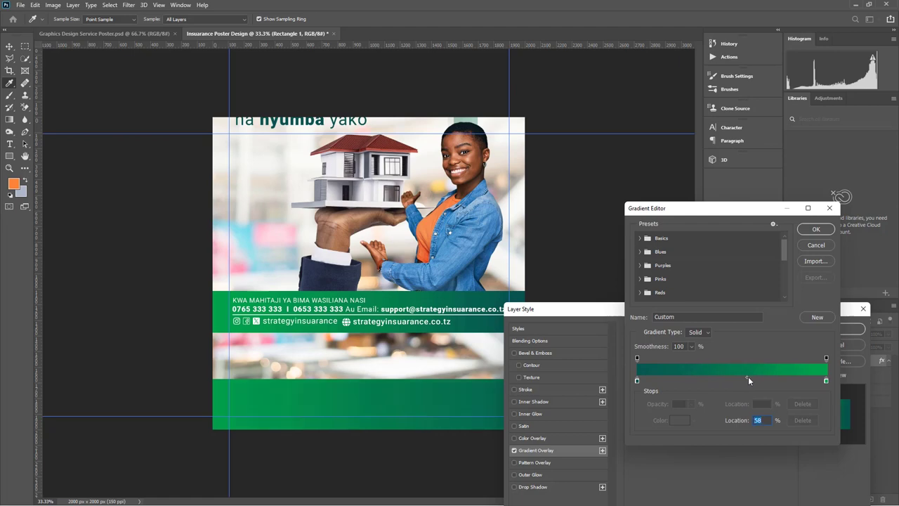
pyautogui.click(815, 230)
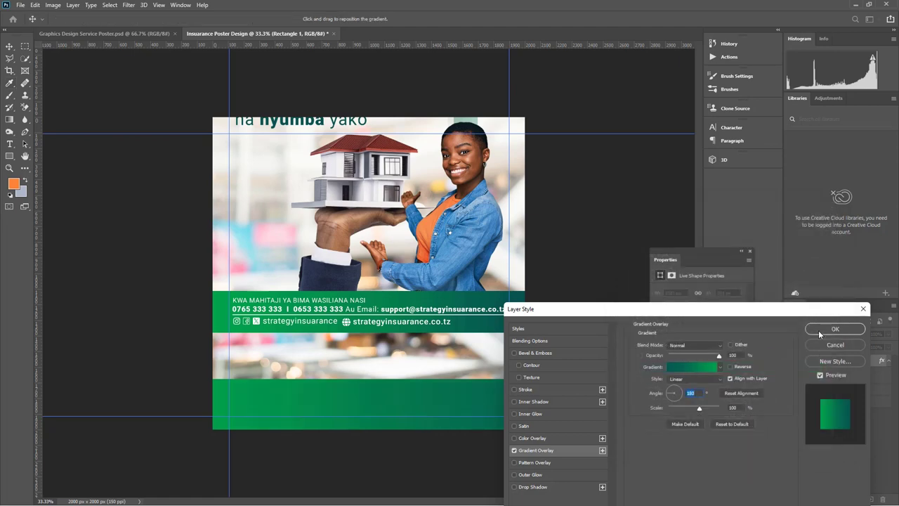
# - Apply the gradient overlay and hide the reference poster layer
pyautogui.click(822, 328)
pyautogui.hotkey('ctrl', 't')
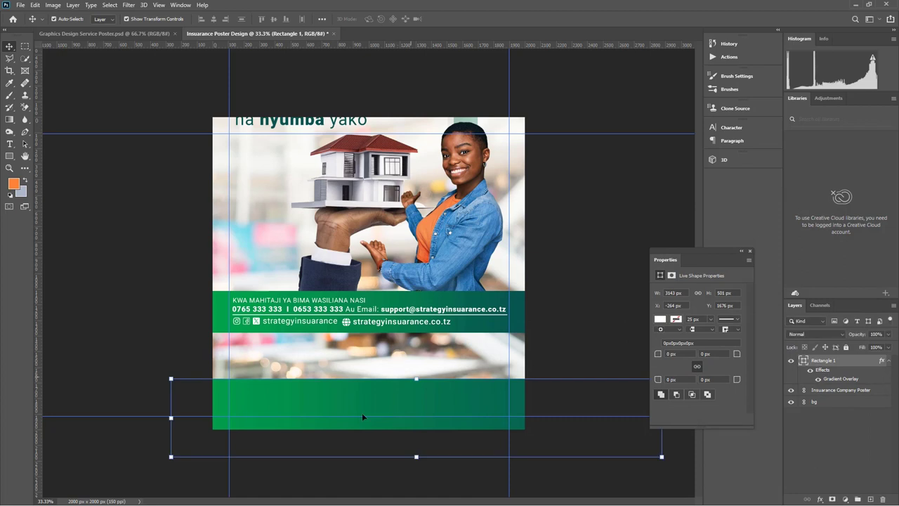
pyautogui.click(383, 227)
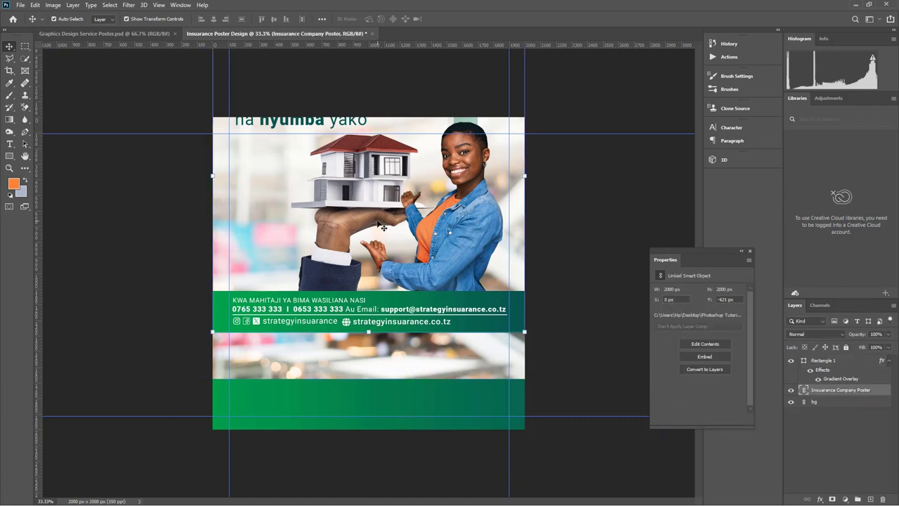
pyautogui.click(792, 391)
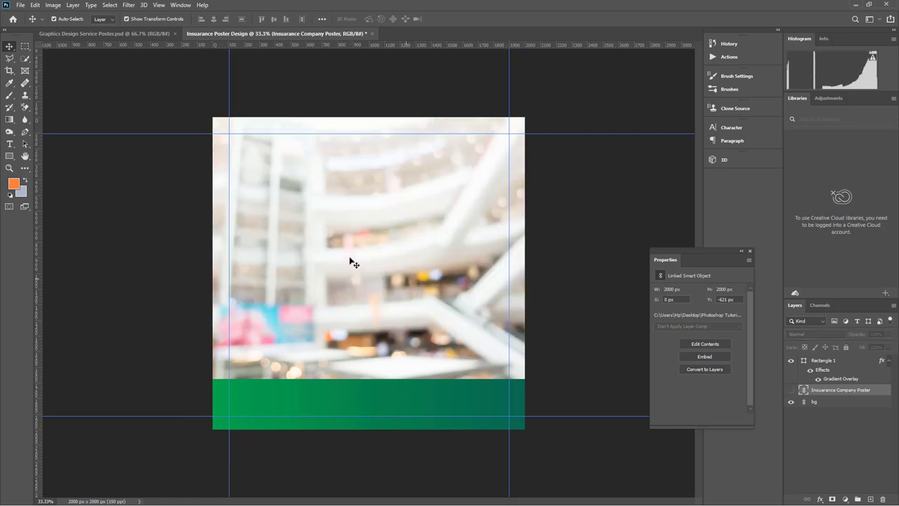
# - Place Woman Image linked, enlarged to about 132% right of centre above the footer
pyautogui.click(21, 5)
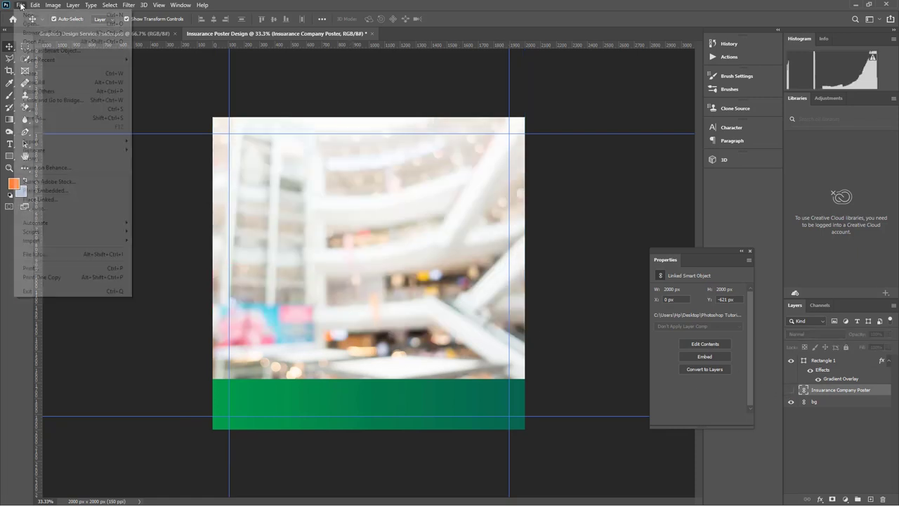
pyautogui.click(52, 199)
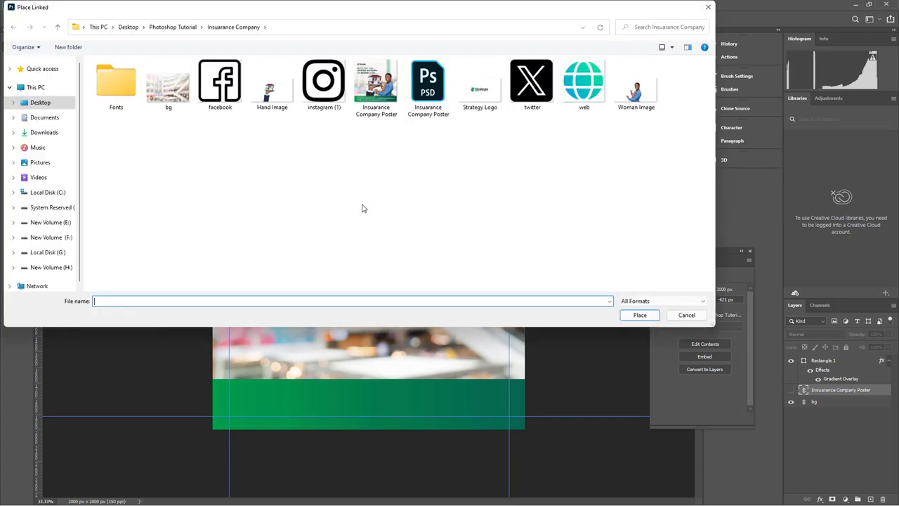
pyautogui.doubleClick(636, 87)
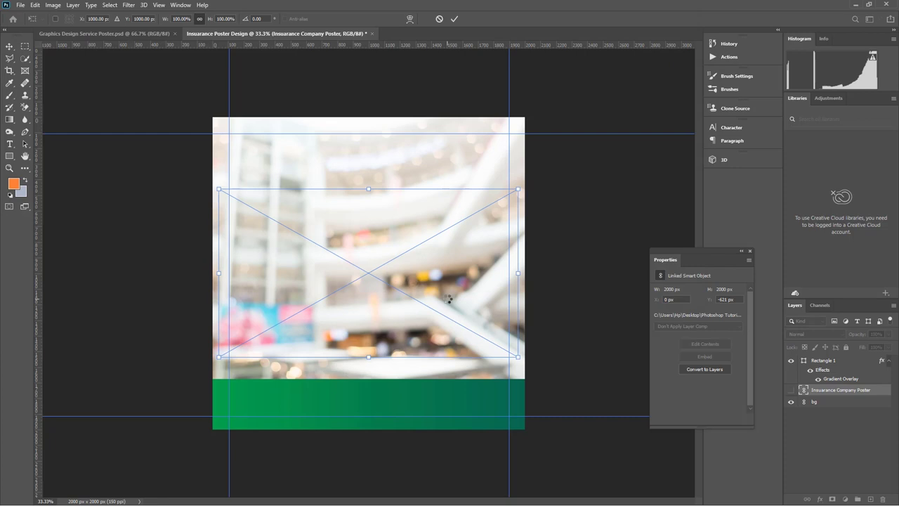
pyautogui.moveTo(375, 224); pyautogui.dragTo(450, 259)
pyautogui.moveTo(441, 225); pyautogui.dragTo(442, 169)
pyautogui.moveTo(466, 275); pyautogui.dragTo(461, 261)
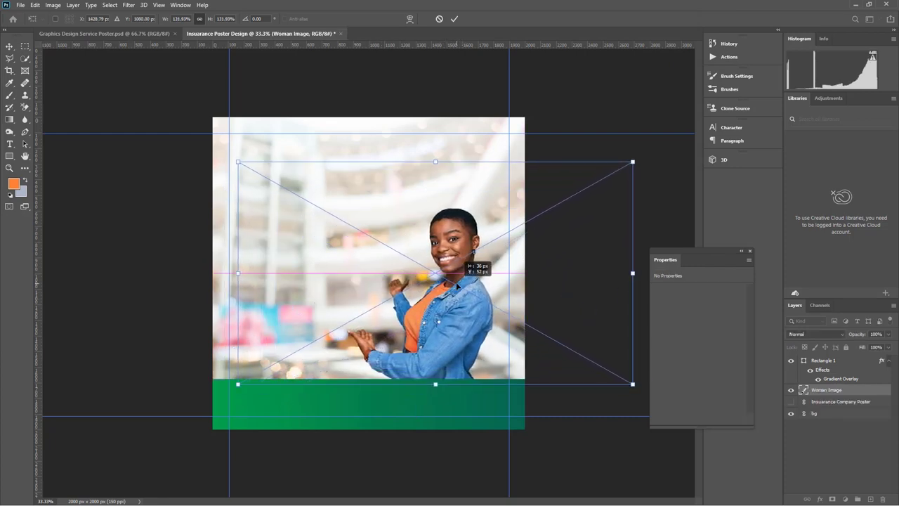
pyautogui.click(454, 20)
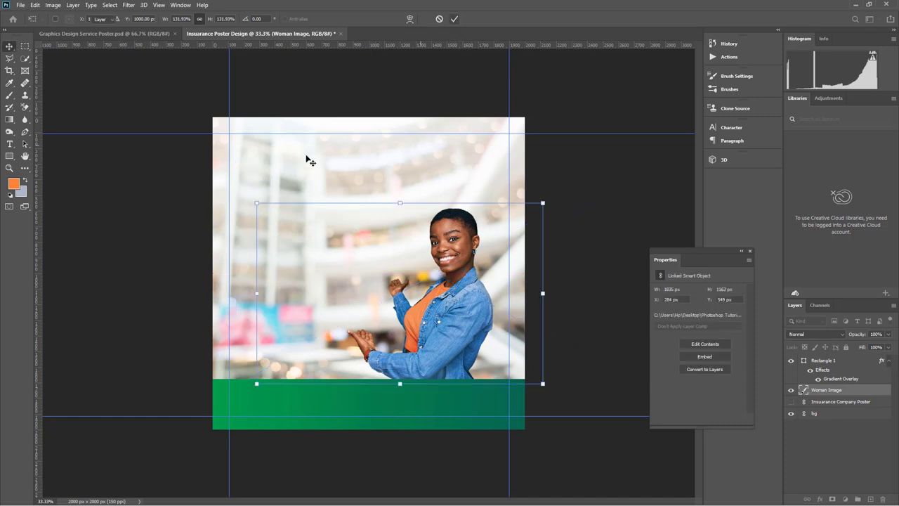
pyautogui.click(20, 5)
pyautogui.click(50, 198)
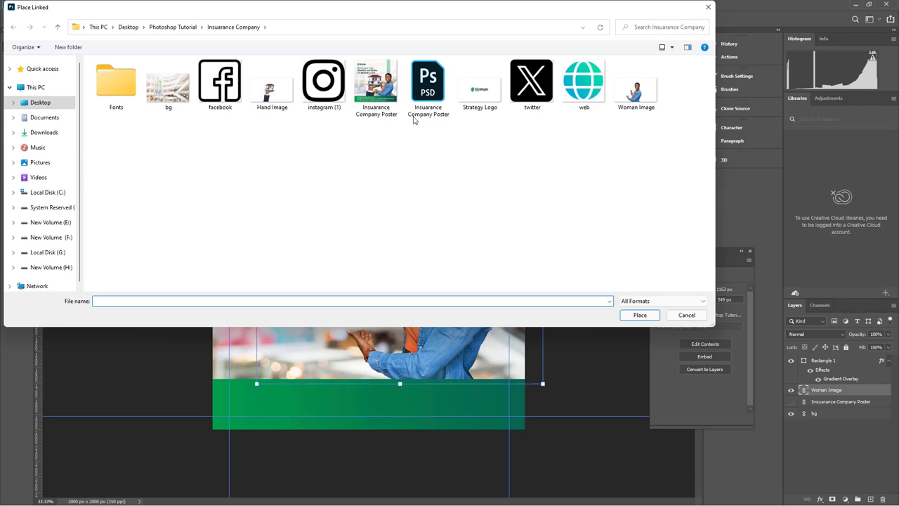
# - Place Hand Image beside the woman and enlarge it to about 141%
pyautogui.doubleClick(279, 90)
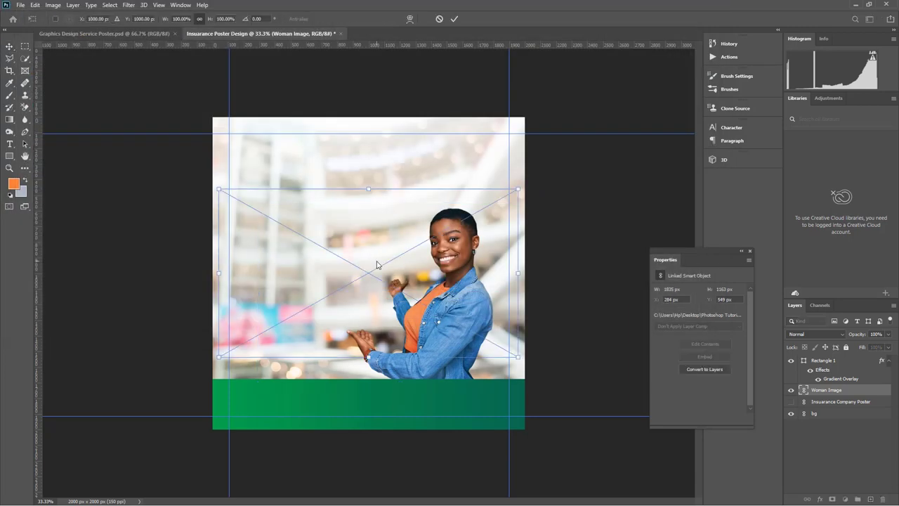
pyautogui.click(457, 19)
pyautogui.moveTo(448, 320); pyautogui.dragTo(471, 310)
pyautogui.moveTo(347, 261); pyautogui.dragTo(375, 312)
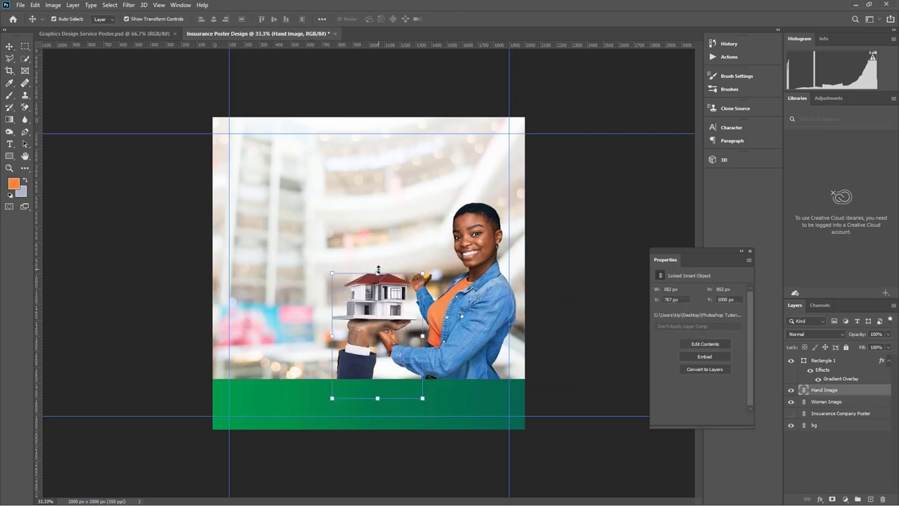
pyautogui.hotkey('ctrl', 't')
pyautogui.moveTo(393, 354); pyautogui.dragTo(392, 416)
pyautogui.moveTo(378, 263); pyautogui.dragTo(378, 279)
pyautogui.click(455, 18)
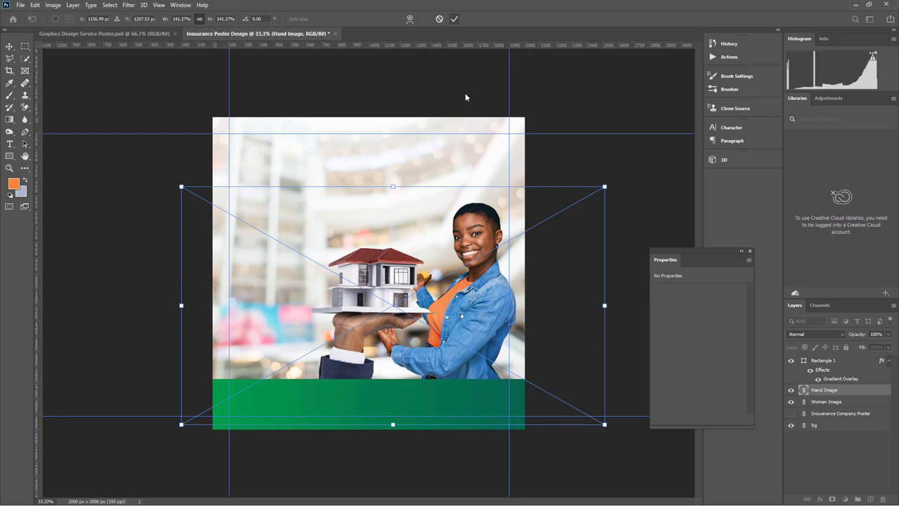
# - Stack the woman above the hand, raise the house slightly, and shift both left
pyautogui.click(484, 311)
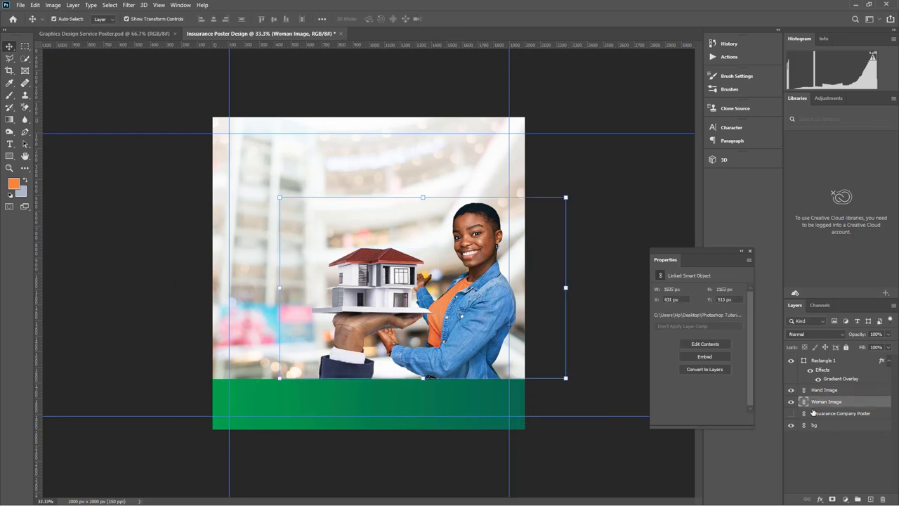
pyautogui.moveTo(825, 390); pyautogui.dragTo(819, 386)
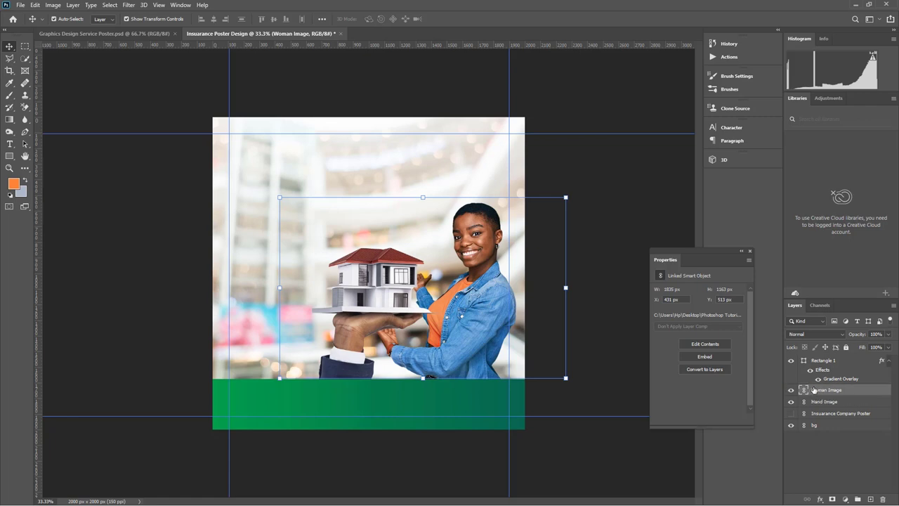
pyautogui.moveTo(385, 301); pyautogui.dragTo(373, 288)
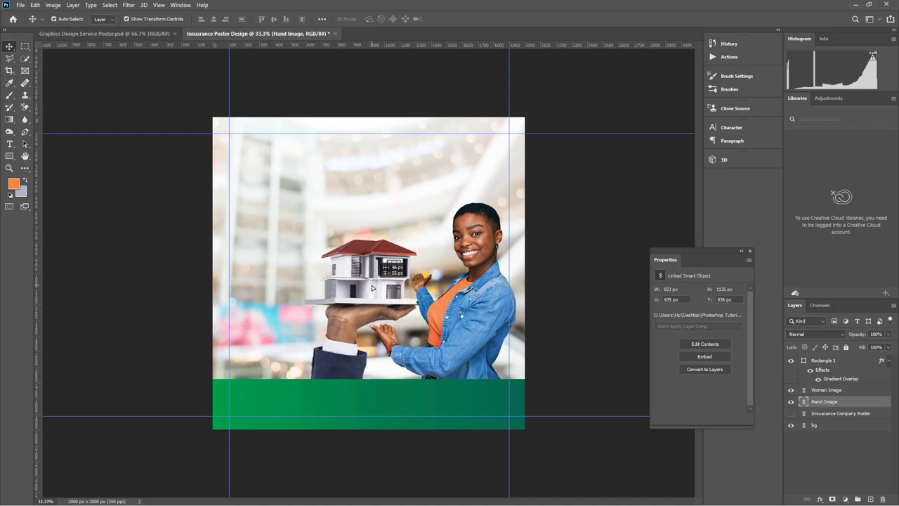
pyautogui.click(597, 188)
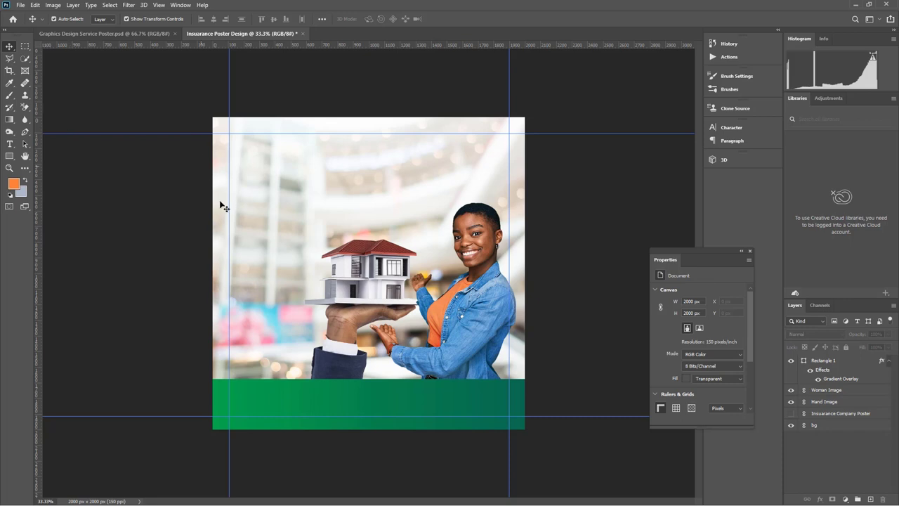
pyautogui.click(484, 283)
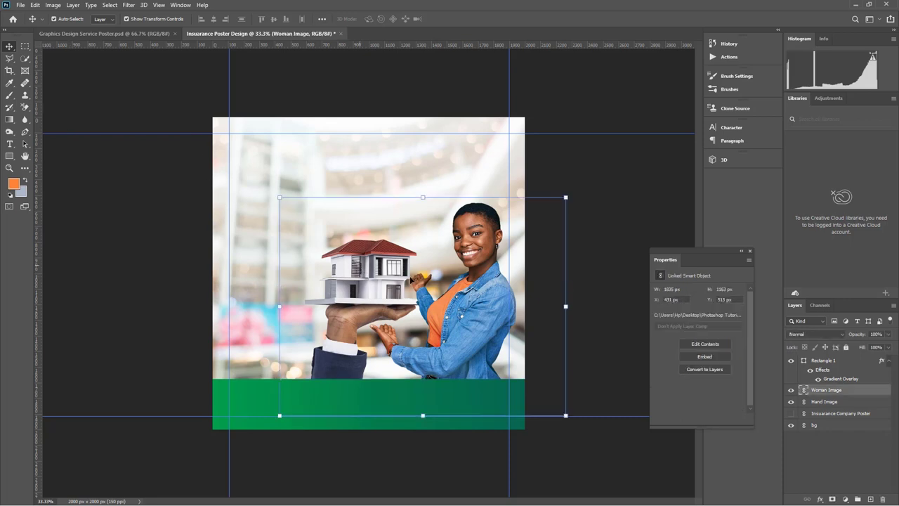
pyautogui.keyDown('shift'); pyautogui.click(485, 289); pyautogui.keyUp('shift')
pyautogui.moveTo(481, 297); pyautogui.dragTo(461, 299)
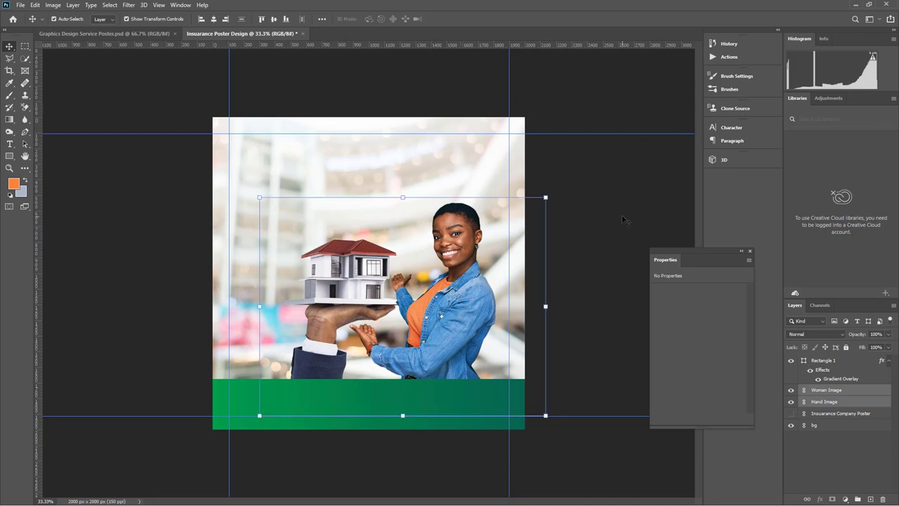
pyautogui.click(625, 219)
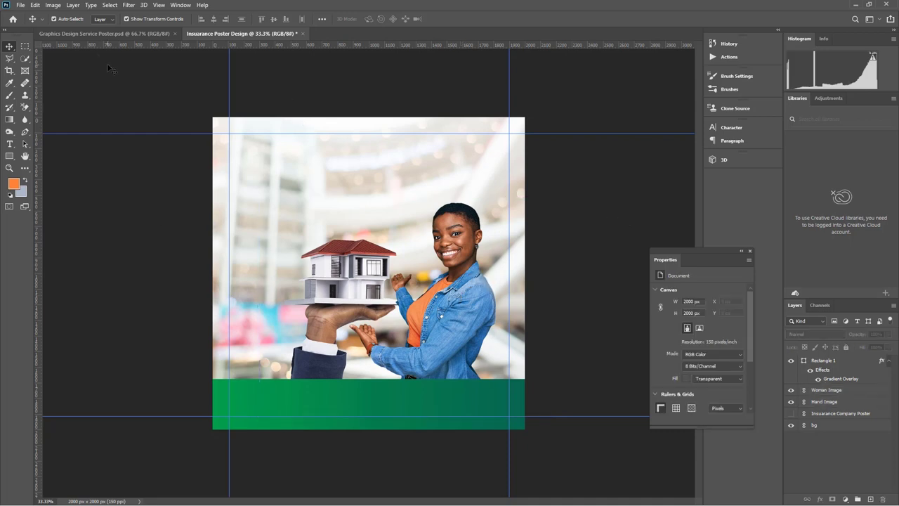
# - Place the Strategy Logo linked, shrunk to about 35% in the top-left corner
pyautogui.click(21, 5)
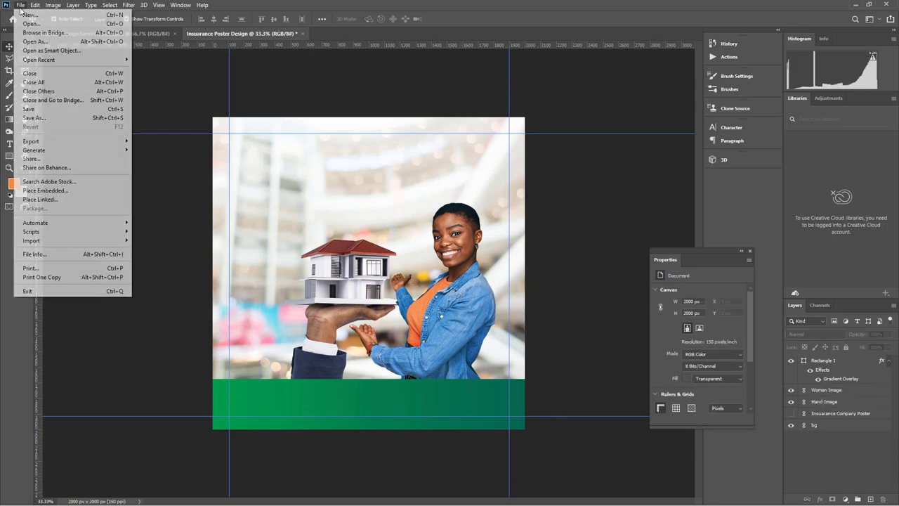
pyautogui.click(47, 198)
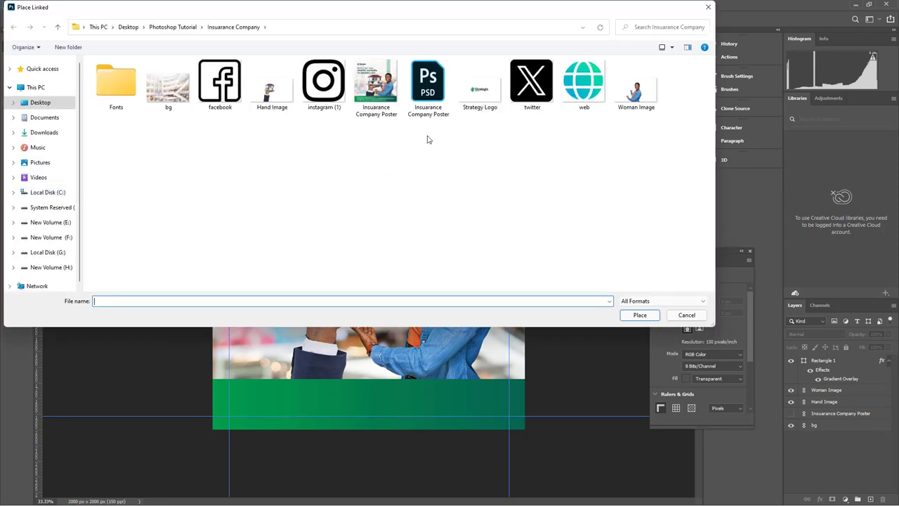
pyautogui.click(707, 8)
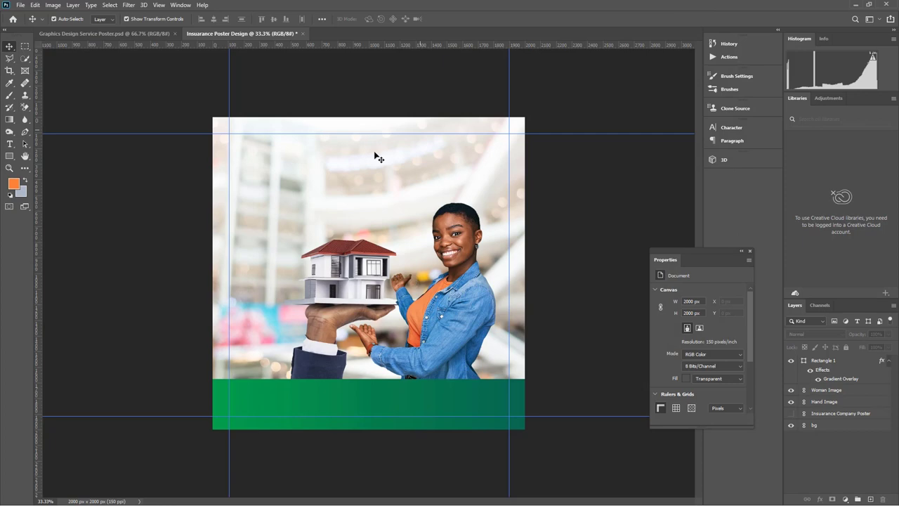
pyautogui.click(21, 6)
pyautogui.click(45, 199)
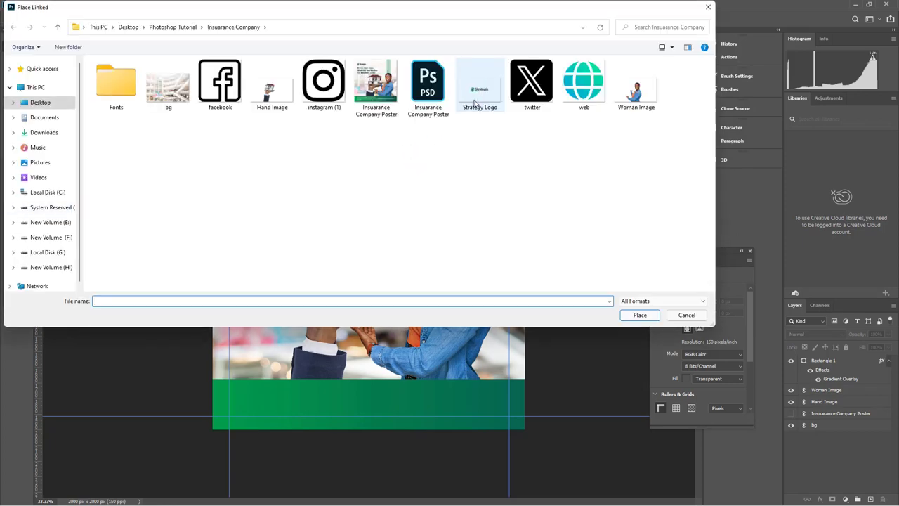
pyautogui.doubleClick(475, 103)
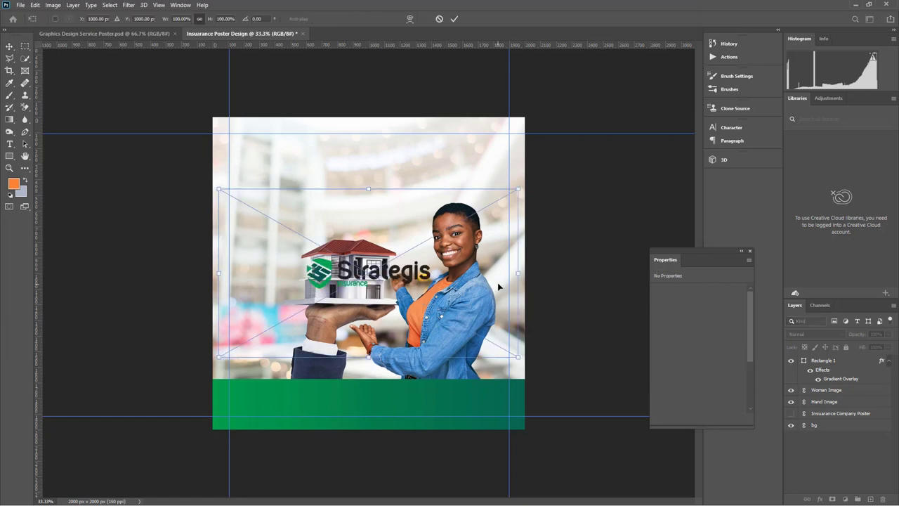
pyautogui.moveTo(518, 273); pyautogui.dragTo(256, 154)
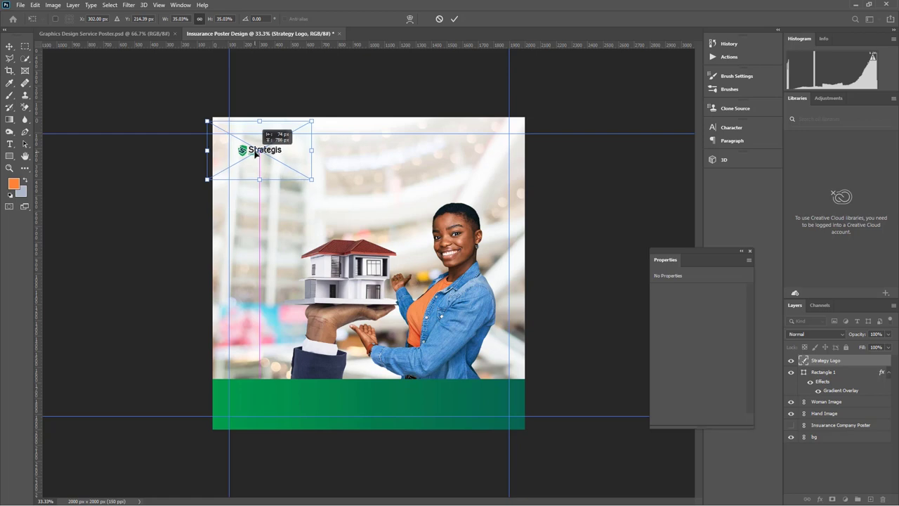
pyautogui.click(455, 19)
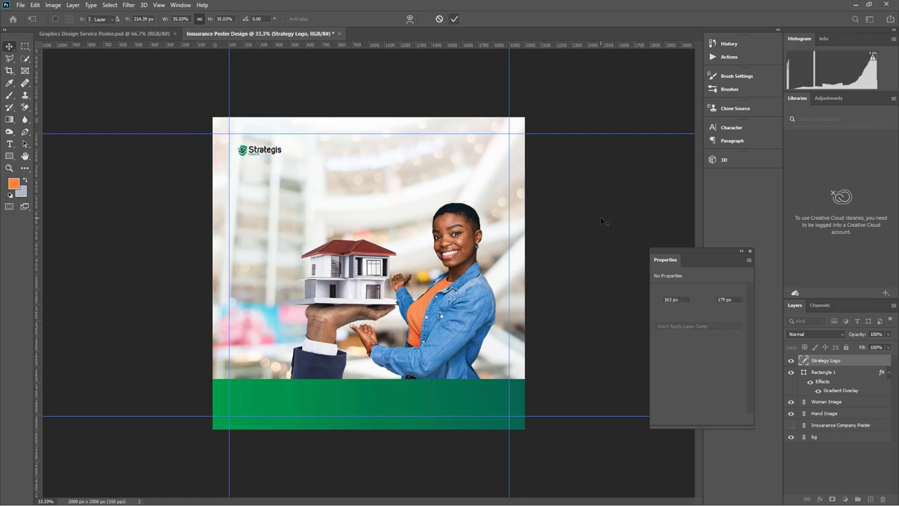
pyautogui.click(601, 222)
# - Nudge the house down and the woman left, then realign and rehide the reference poster
pyautogui.moveTo(335, 277); pyautogui.dragTo(335, 288)
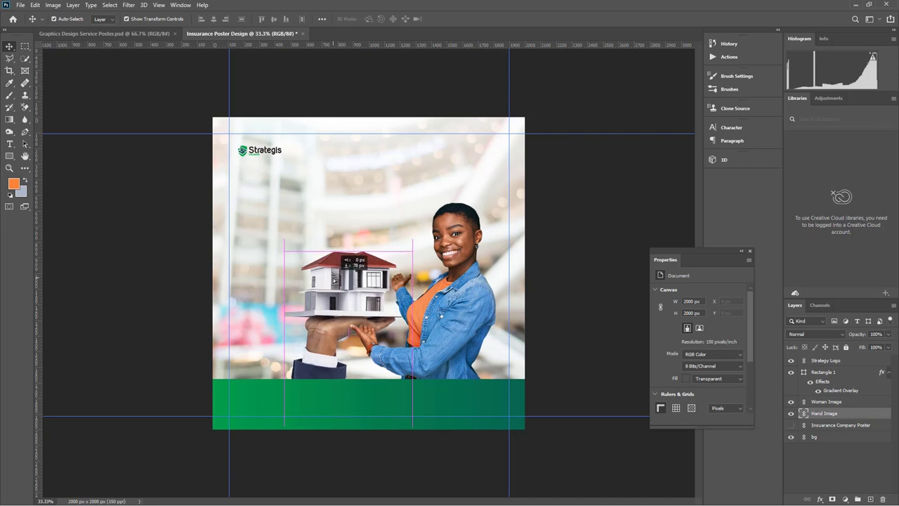
pyautogui.click(460, 298)
pyautogui.moveTo(460, 298); pyautogui.dragTo(456, 298)
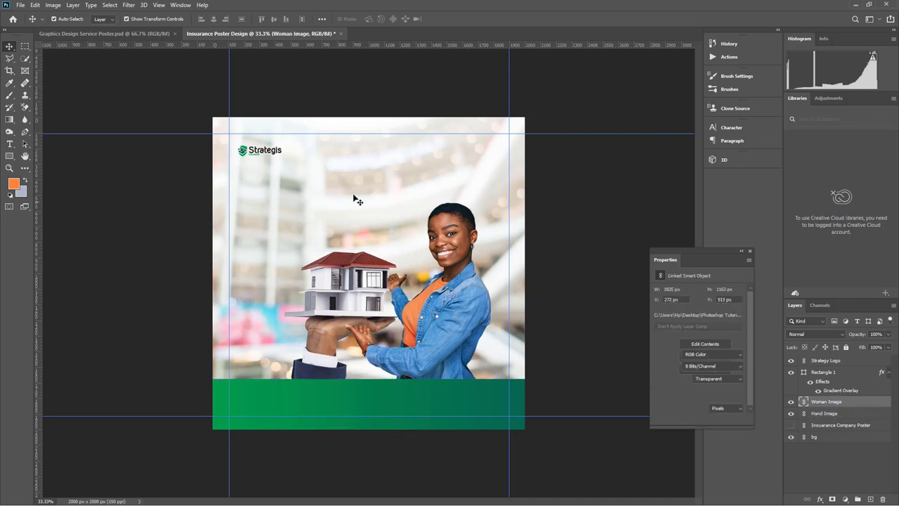
pyautogui.click(330, 187)
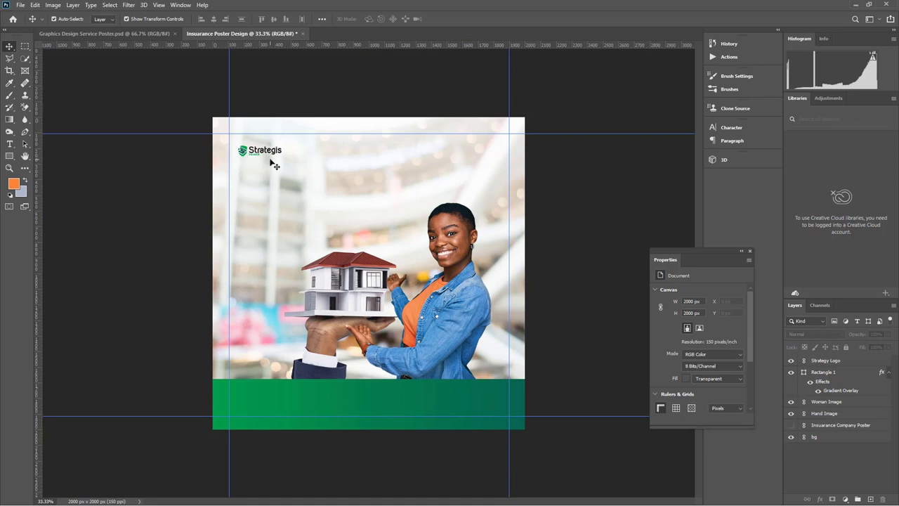
pyautogui.click(791, 425)
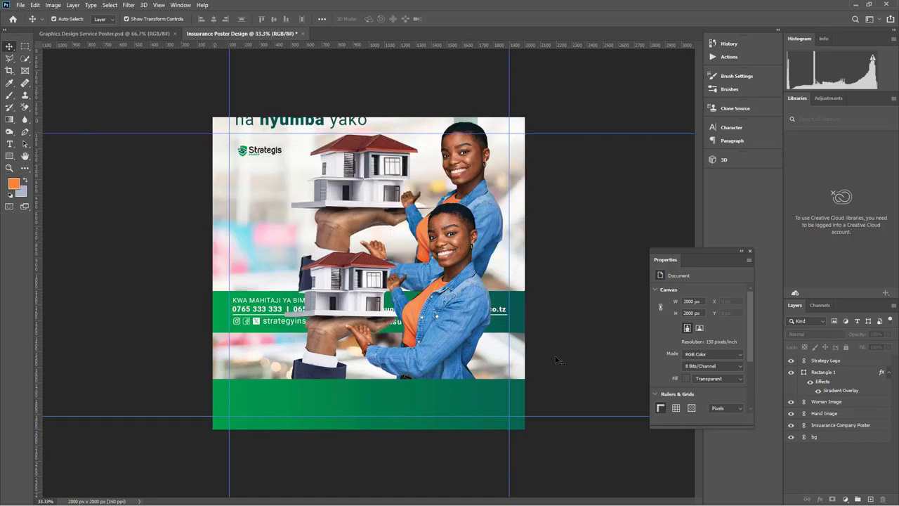
pyautogui.moveTo(337, 179); pyautogui.dragTo(287, 206)
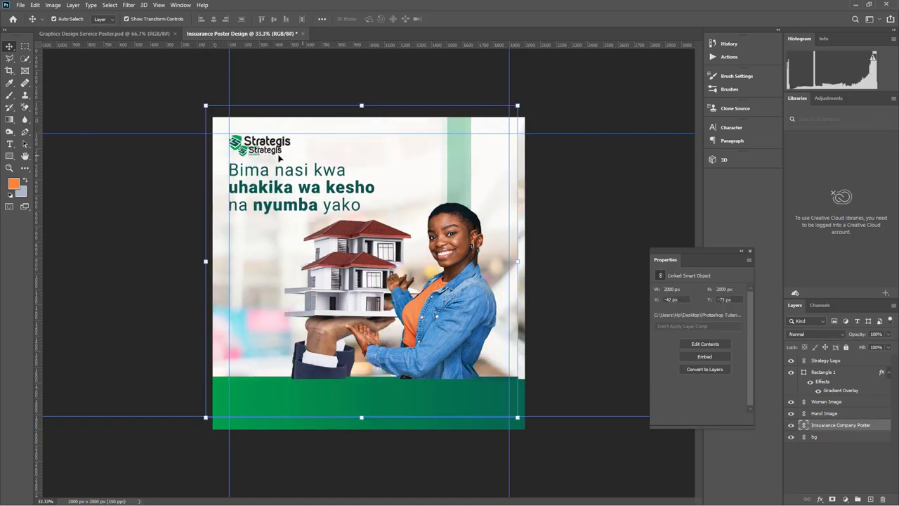
pyautogui.moveTo(278, 175); pyautogui.dragTo(274, 212)
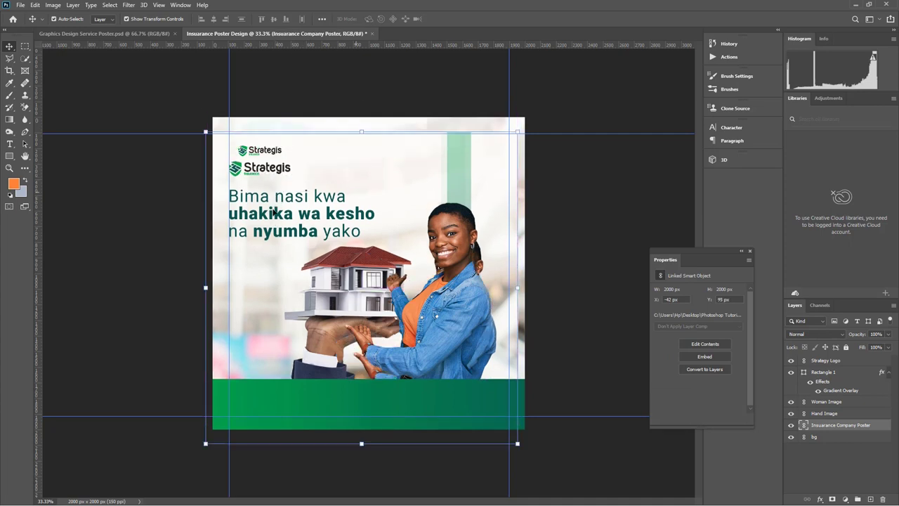
pyautogui.click(791, 425)
# - Add the headline 'Bima nasi kwa uhakika wa kesho na nyumba yako' below the logo at 52 pt with wider leading
pyautogui.click(11, 142)
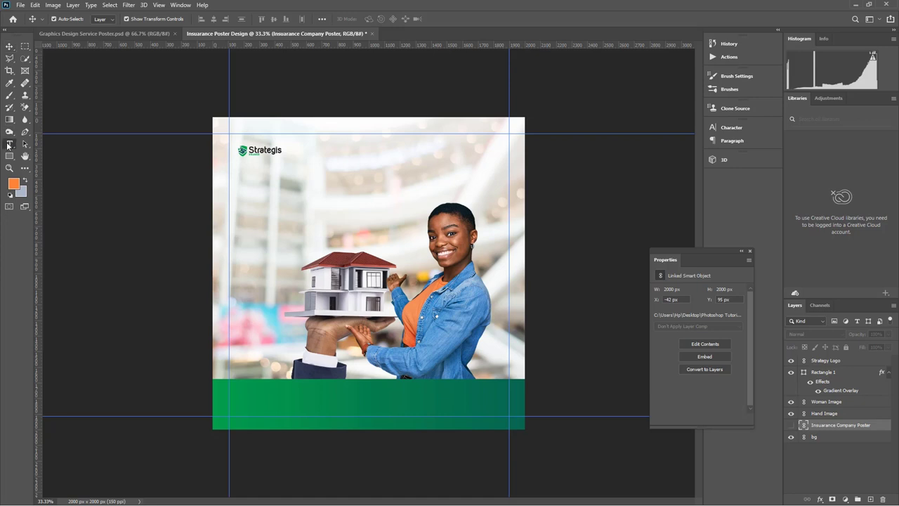
pyautogui.moveTo(230, 163); pyautogui.dragTo(397, 231)
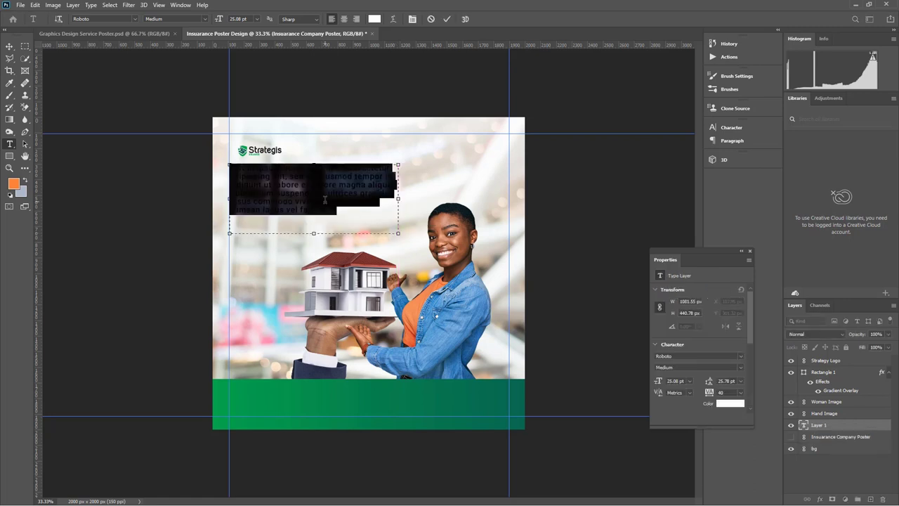
pyautogui.press('super+v')
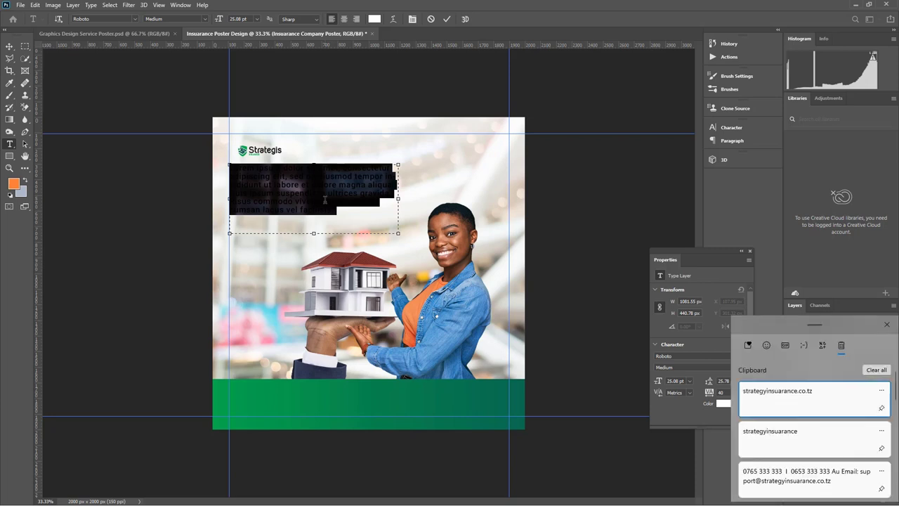
pyautogui.scroll(-3, 808, 452)
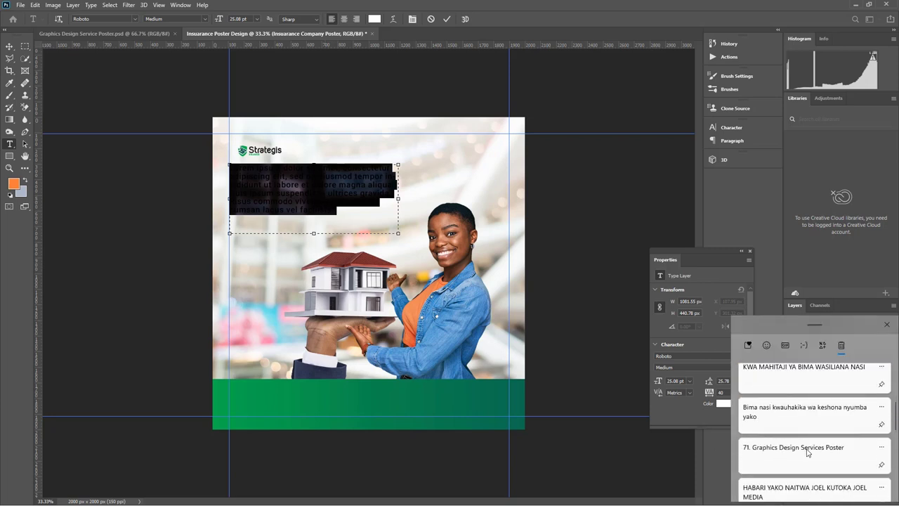
pyautogui.click(786, 458)
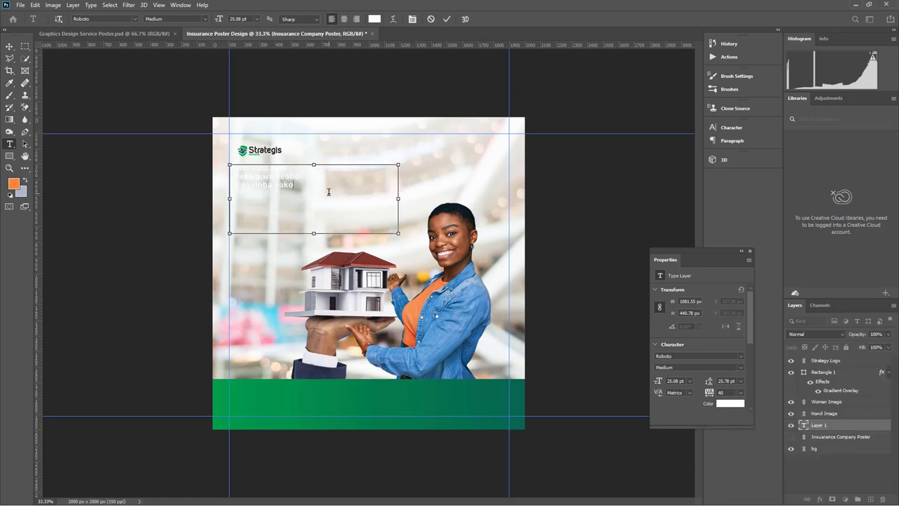
pyautogui.hotkey('ctrl', 'a')
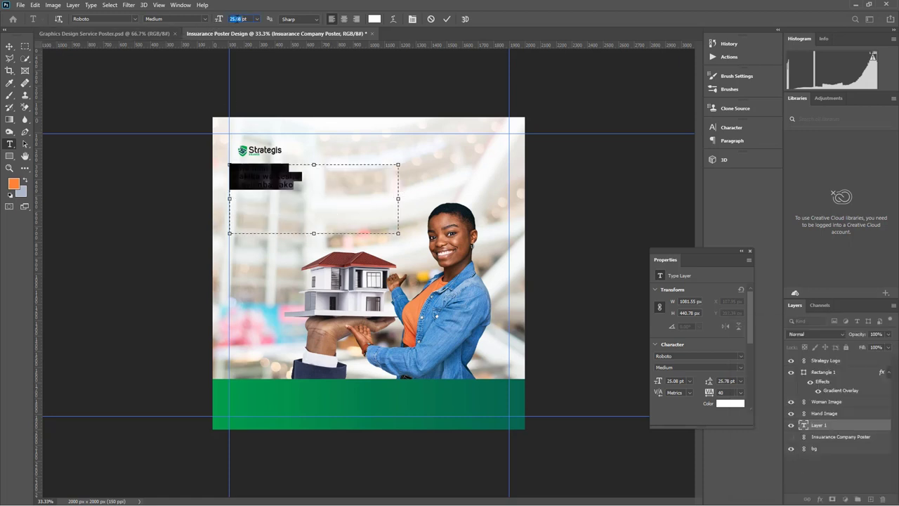
pyautogui.write('52')
pyautogui.click(102, 19)
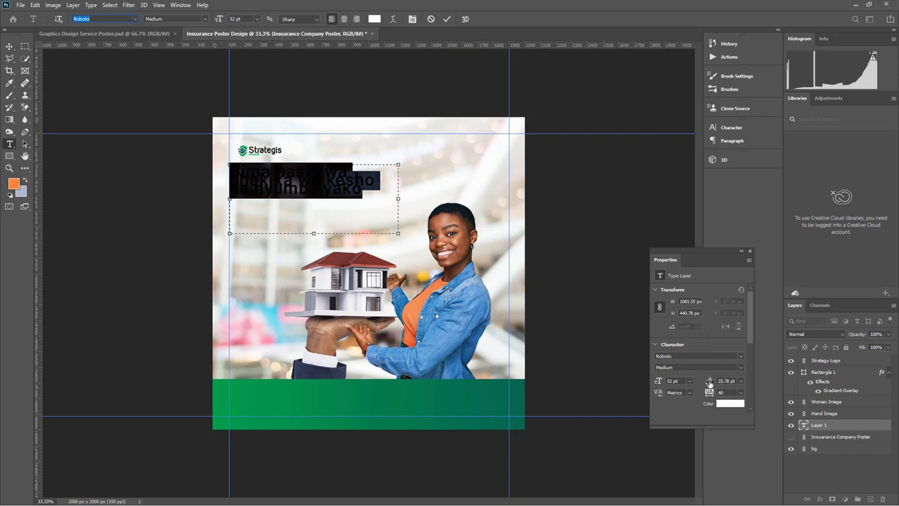
pyautogui.moveTo(709, 383); pyautogui.dragTo(719, 383)
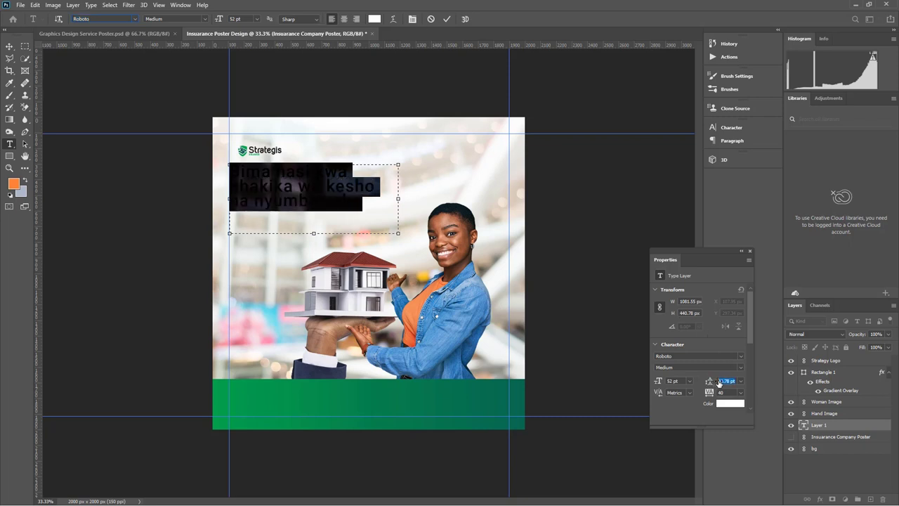
pyautogui.click(448, 19)
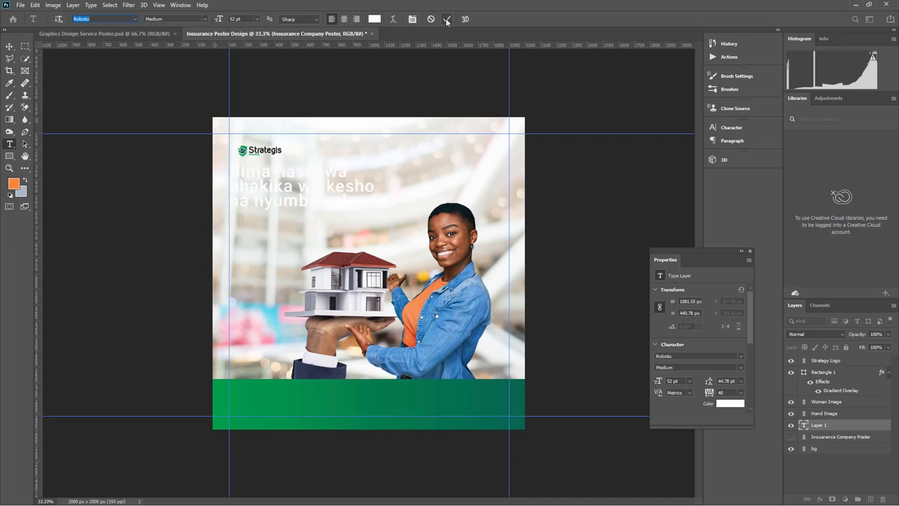
# - Colour the headline dark green #06654f, sampled from the footer bar
pyautogui.click(279, 182)
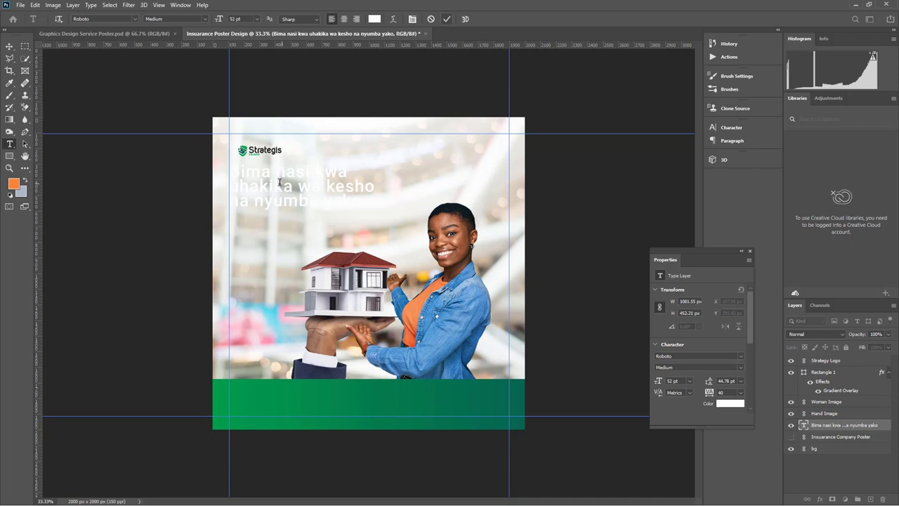
pyautogui.hotkey('ctrl', 'a')
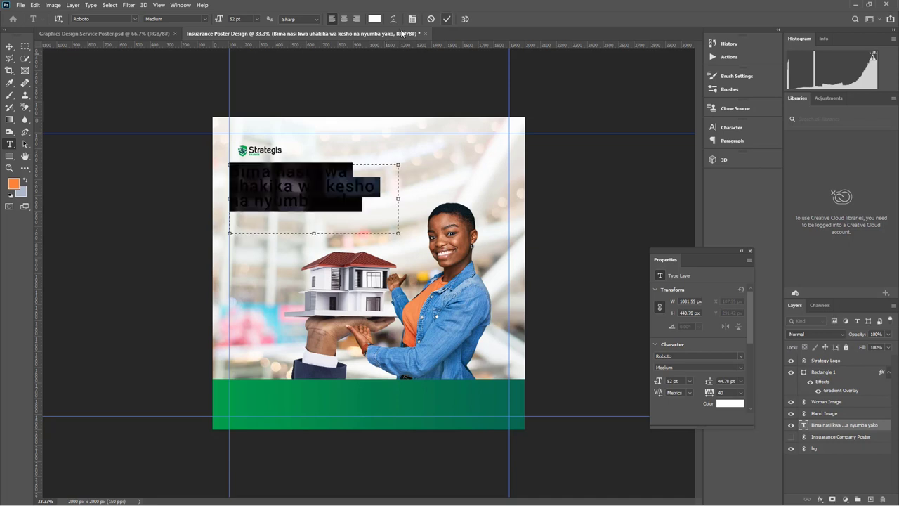
pyautogui.click(375, 19)
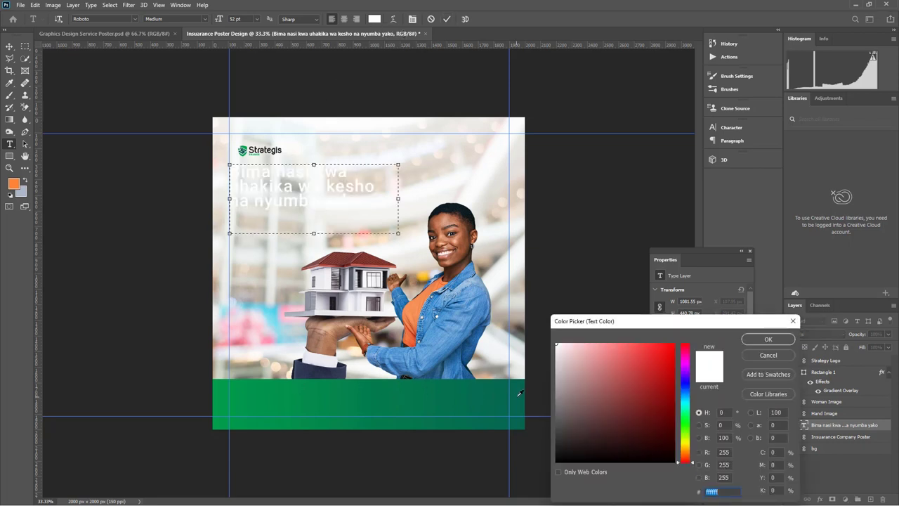
pyautogui.write('06664f')
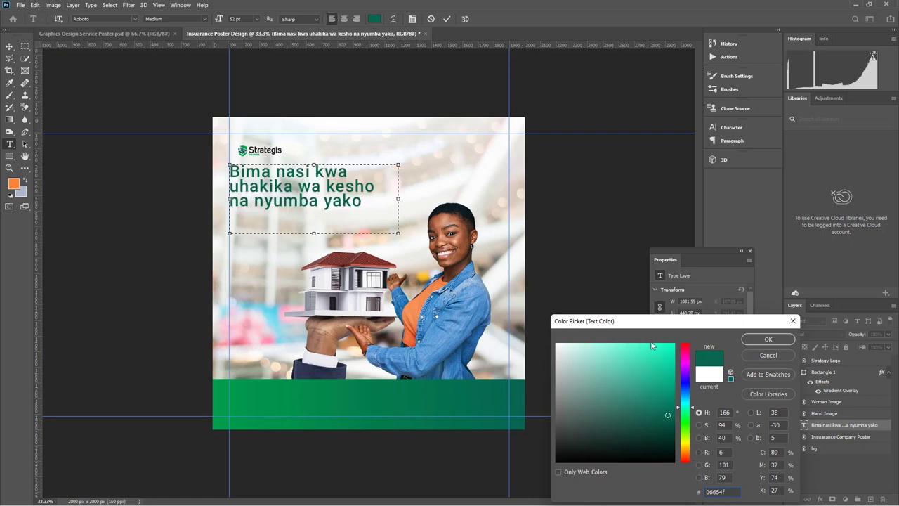
pyautogui.click(528, 405)
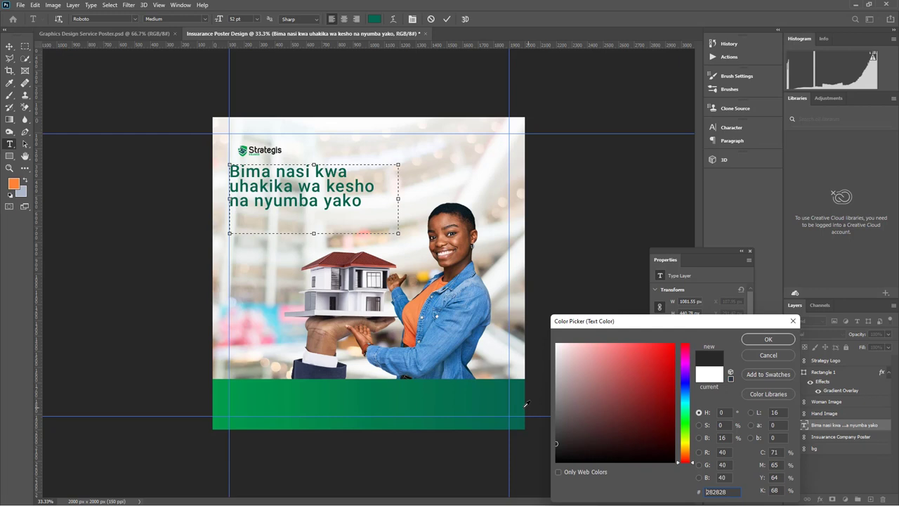
pyautogui.click(525, 406)
pyautogui.click(746, 339)
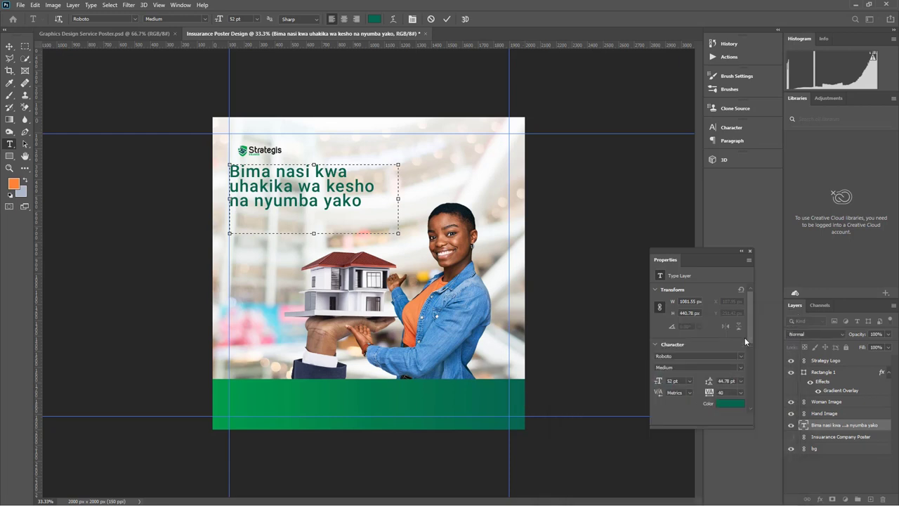
pyautogui.click(447, 19)
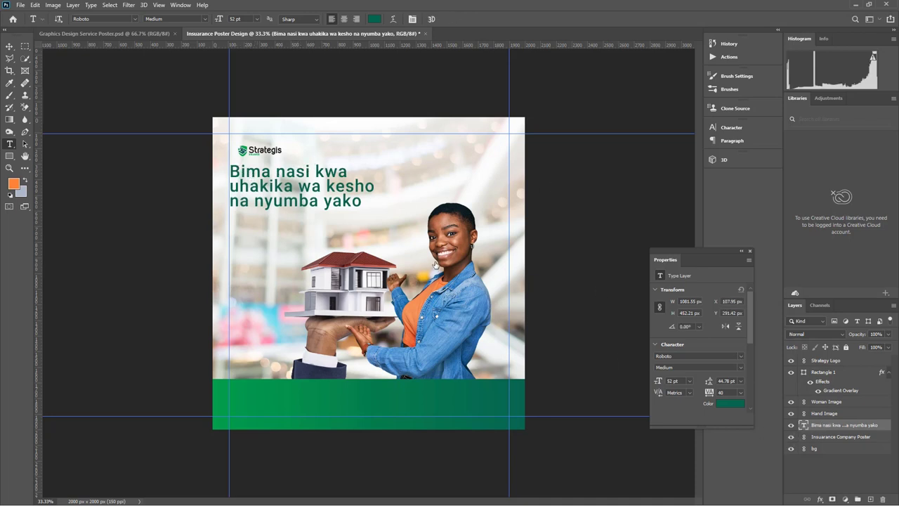
# - Bring the Insurance Company Poster reference layer to the top, compare, and hide it again
pyautogui.click(9, 46)
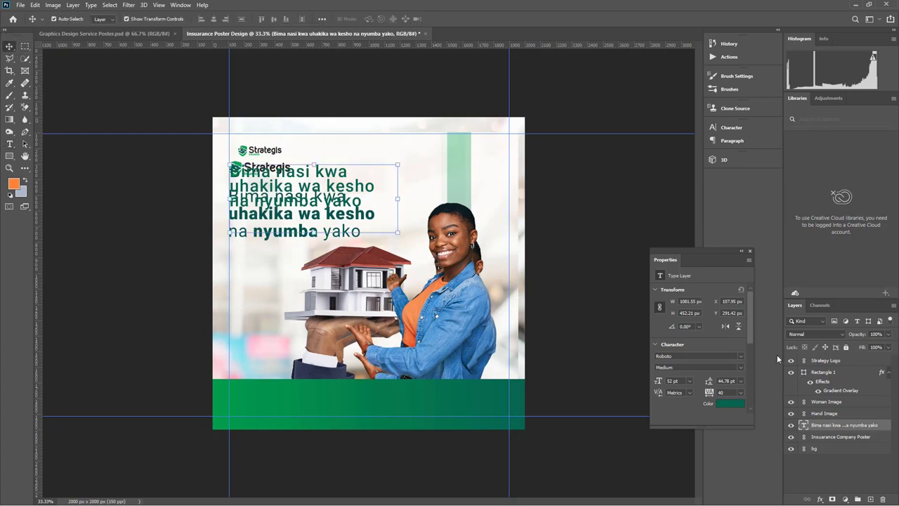
pyautogui.click(839, 438)
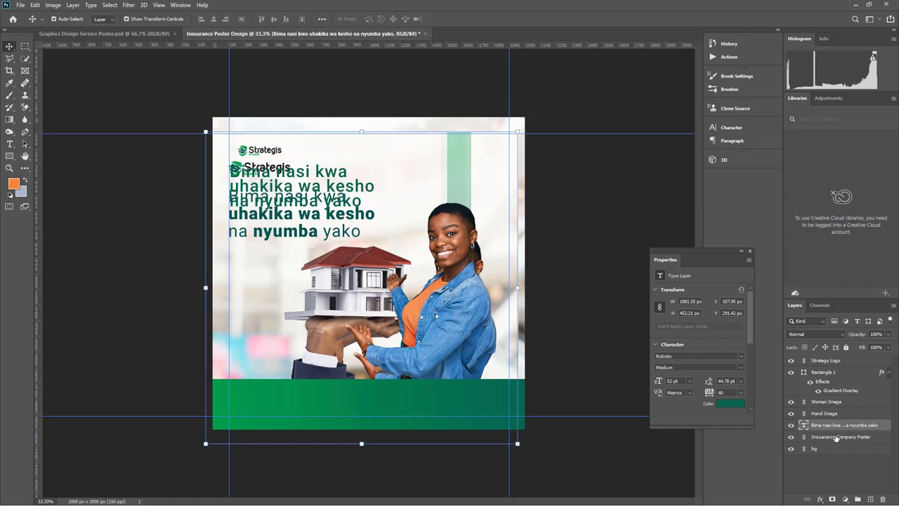
pyautogui.hotkey('ctrl', 'shift', ']')
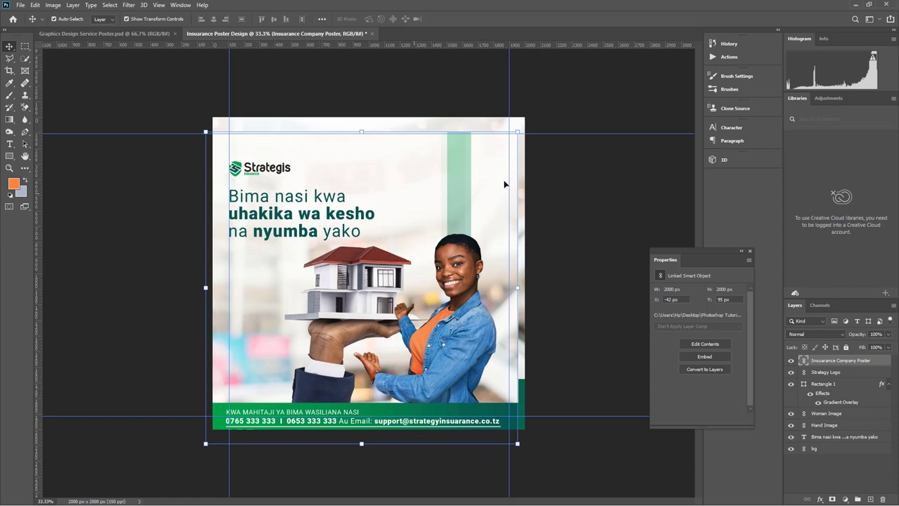
pyautogui.click(791, 361)
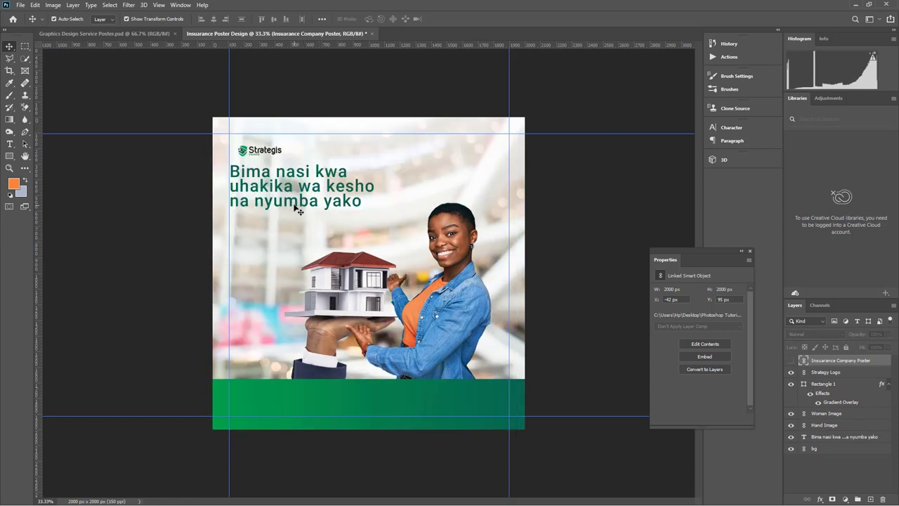
pyautogui.click(271, 181)
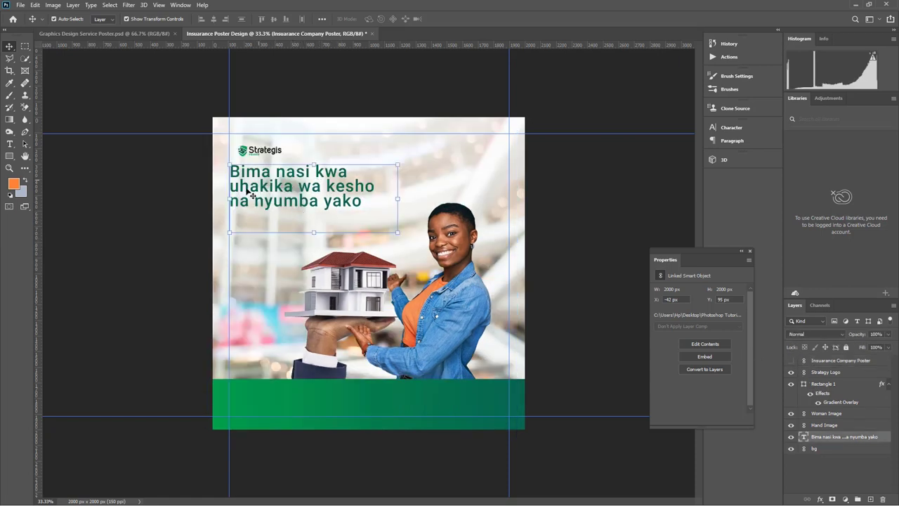
pyautogui.press('t')
pyautogui.click(310, 176)
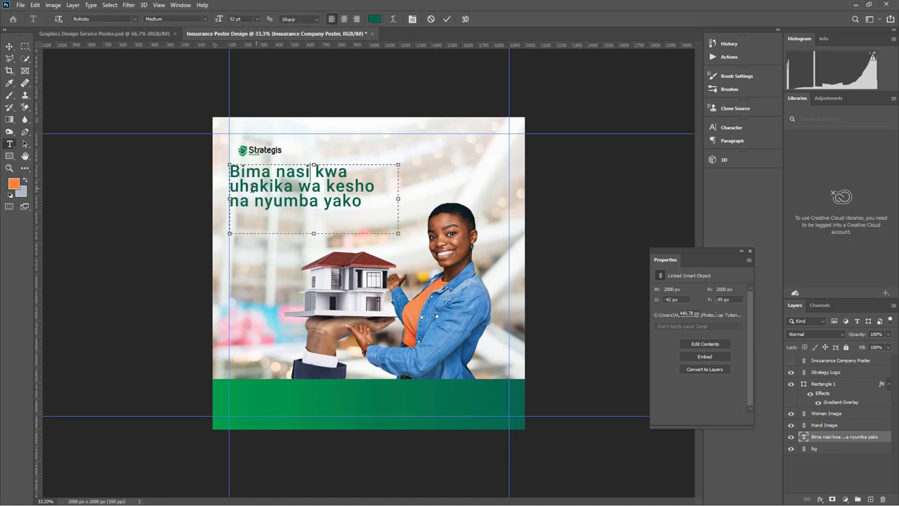
# - Set 'uhakika wa kesho' and 'nyumba' in the headline to Roboto Black
pyautogui.doubleClick(292, 171)
pyautogui.click(234, 186)
pyautogui.tripleClick(368, 184)
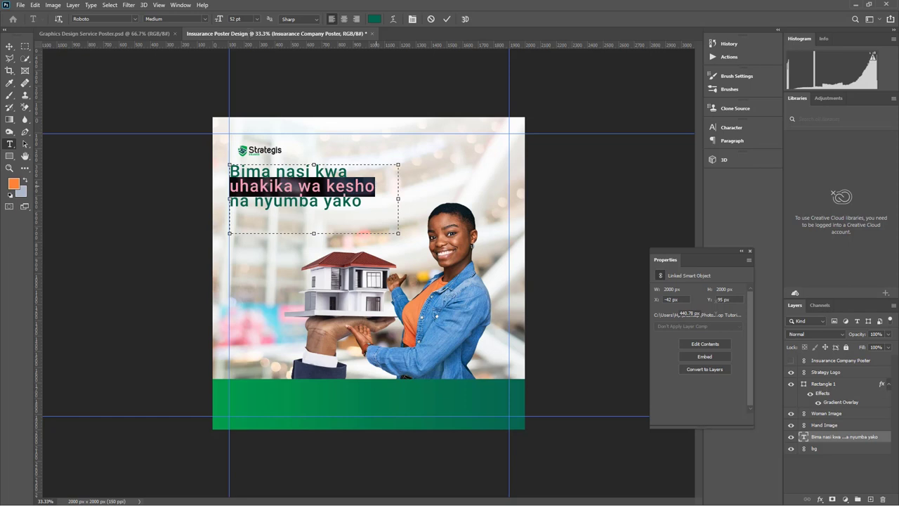
pyautogui.click(206, 19)
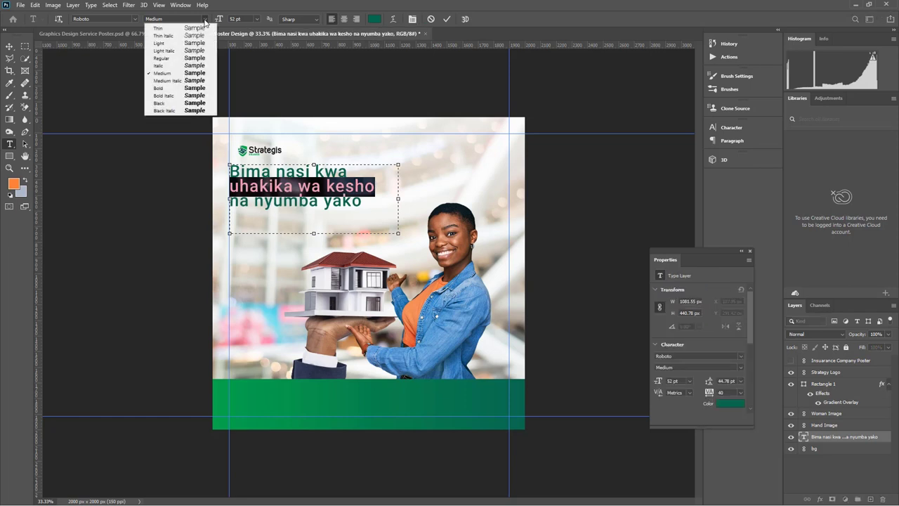
pyautogui.click(166, 103)
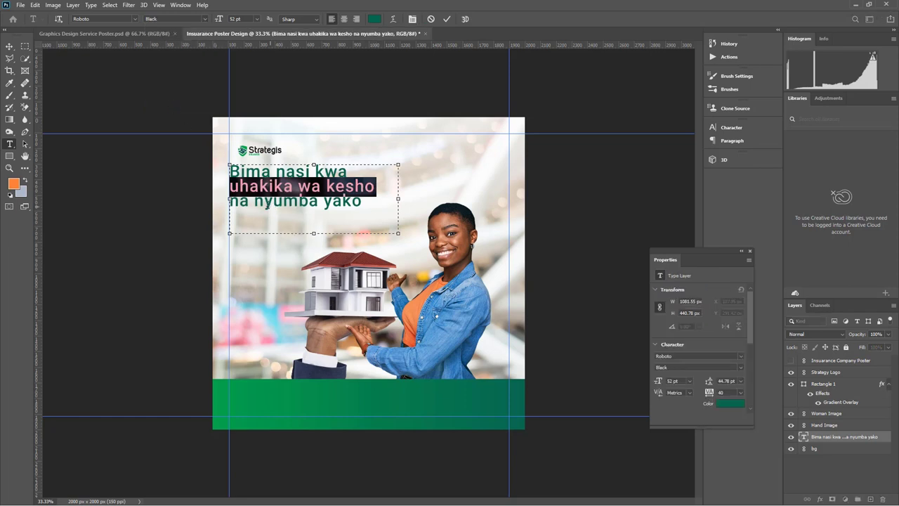
pyautogui.moveTo(255, 203); pyautogui.dragTo(319, 202)
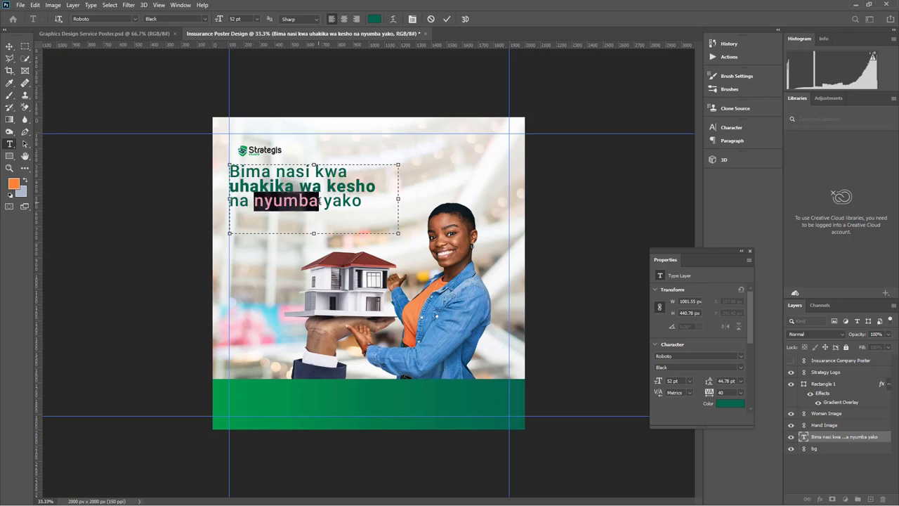
pyautogui.click(205, 19)
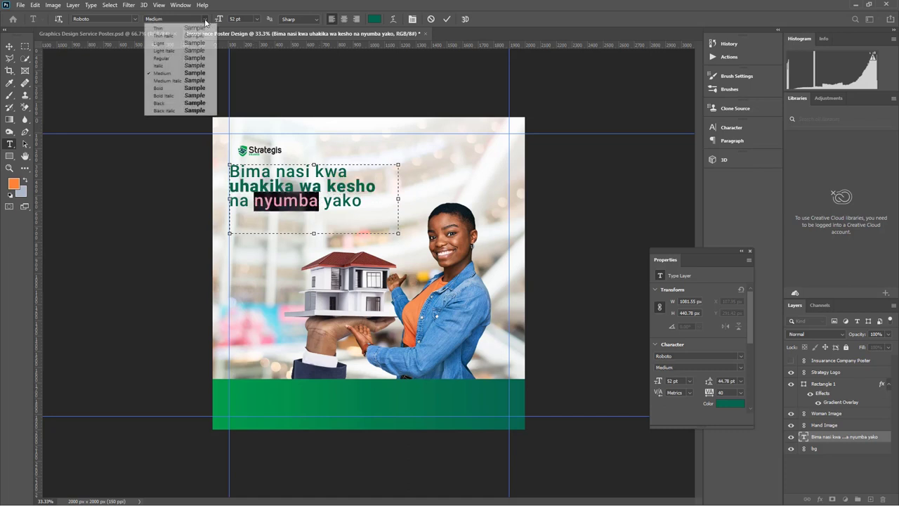
pyautogui.click(169, 105)
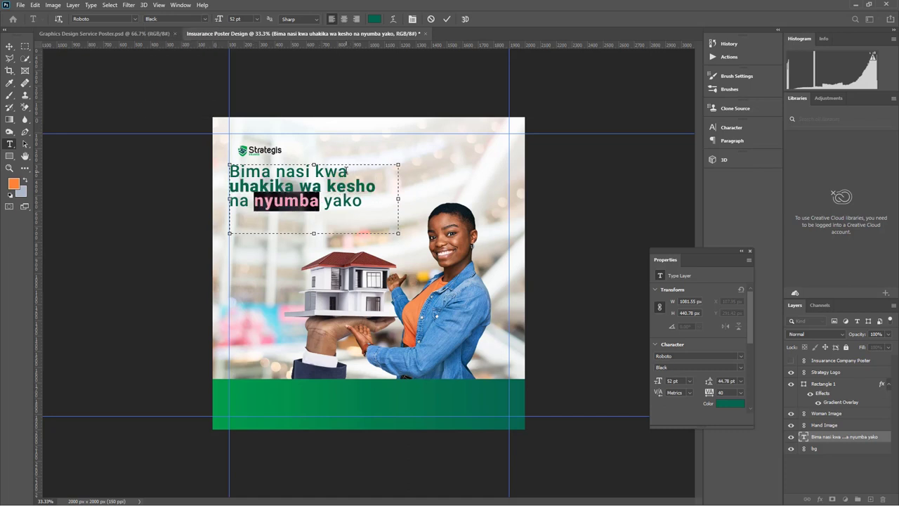
# - Set 'Bima nasi kwa', 'yako' and 'na' to Regular, then move the headline slightly lower
pyautogui.moveTo(348, 171); pyautogui.dragTo(225, 172)
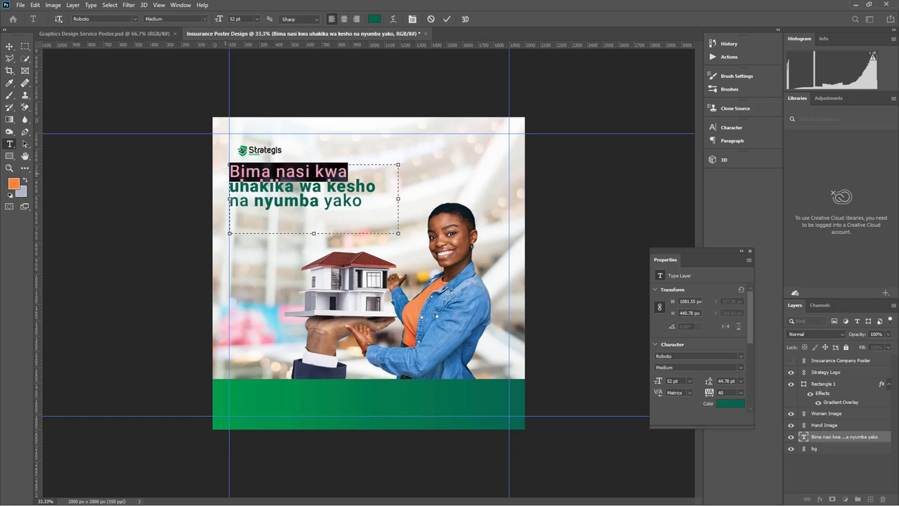
pyautogui.click(205, 19)
pyautogui.click(169, 58)
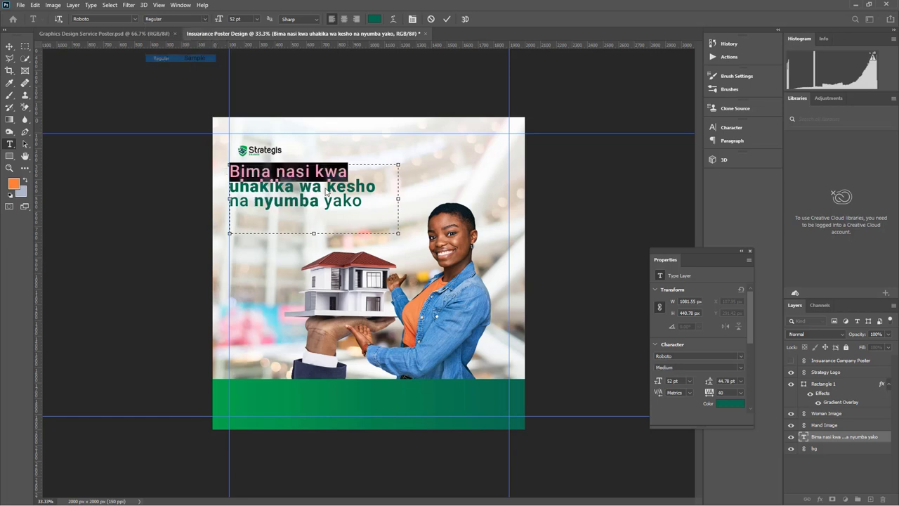
pyautogui.moveTo(324, 202); pyautogui.dragTo(363, 201)
pyautogui.click(206, 19)
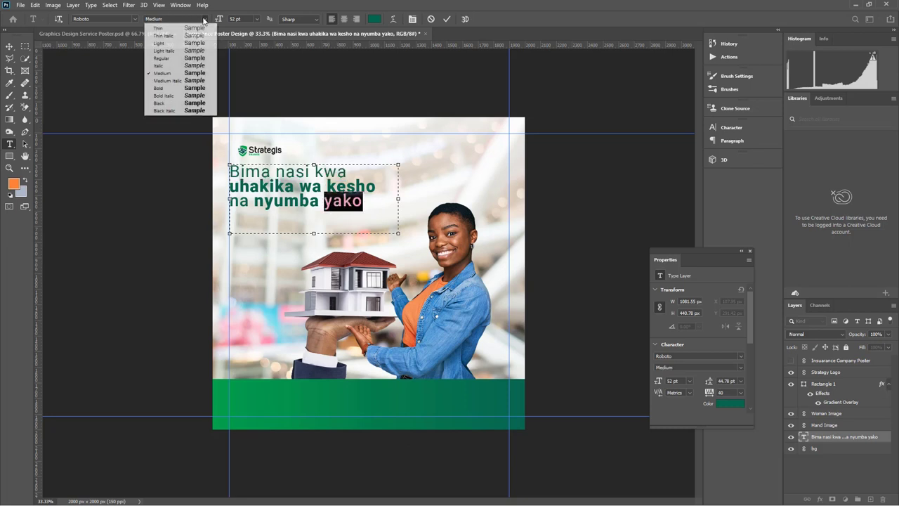
pyautogui.click(174, 56)
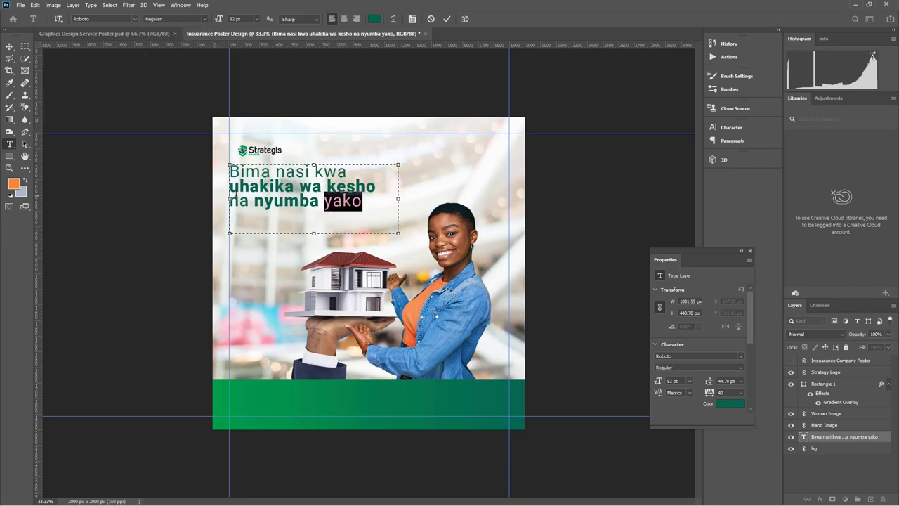
pyautogui.moveTo(251, 201); pyautogui.dragTo(229, 201)
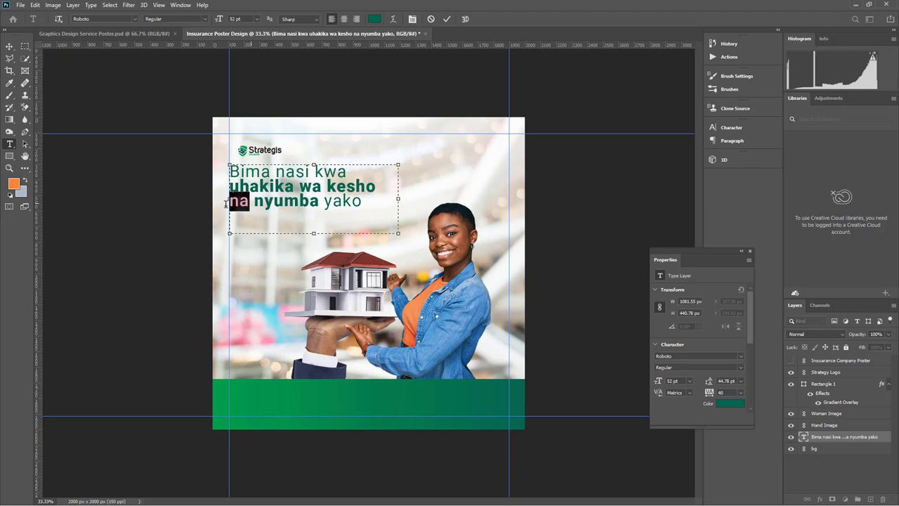
pyautogui.click(205, 20)
pyautogui.click(176, 56)
pyautogui.click(447, 19)
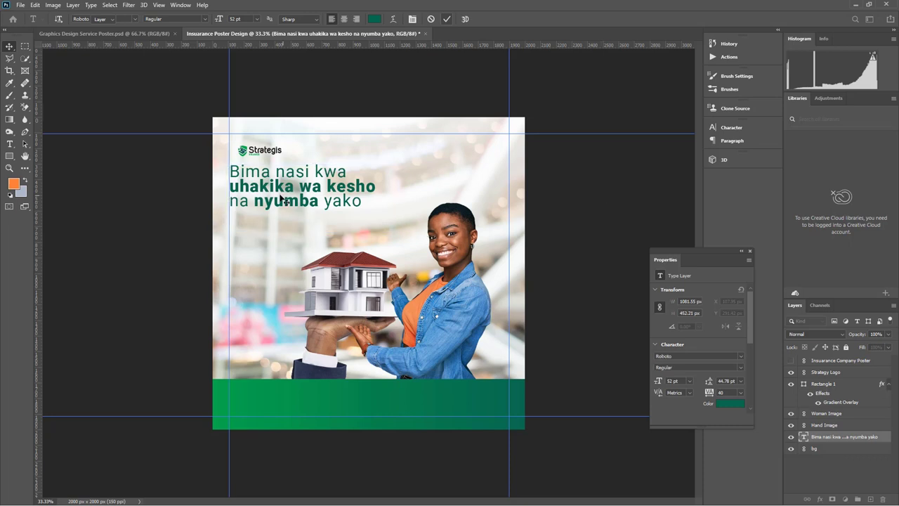
pyautogui.moveTo(283, 187); pyautogui.dragTo(283, 195)
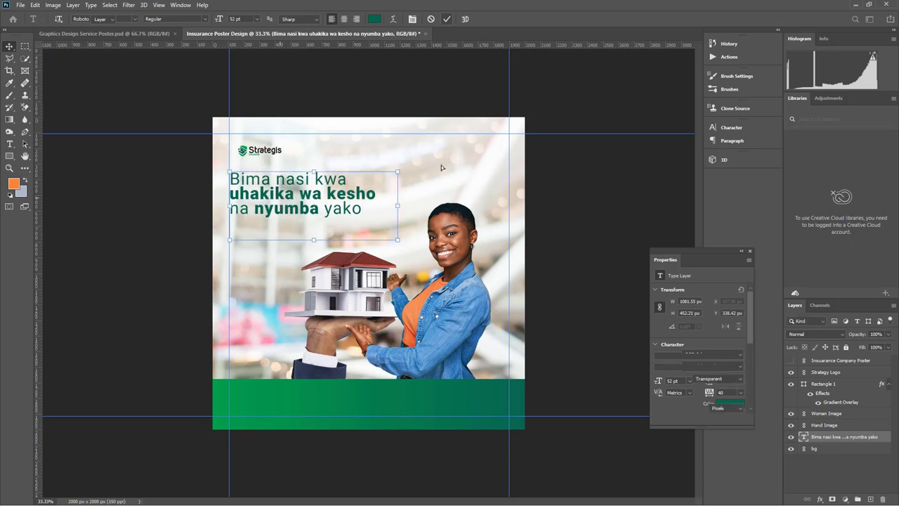
pyautogui.click(421, 206)
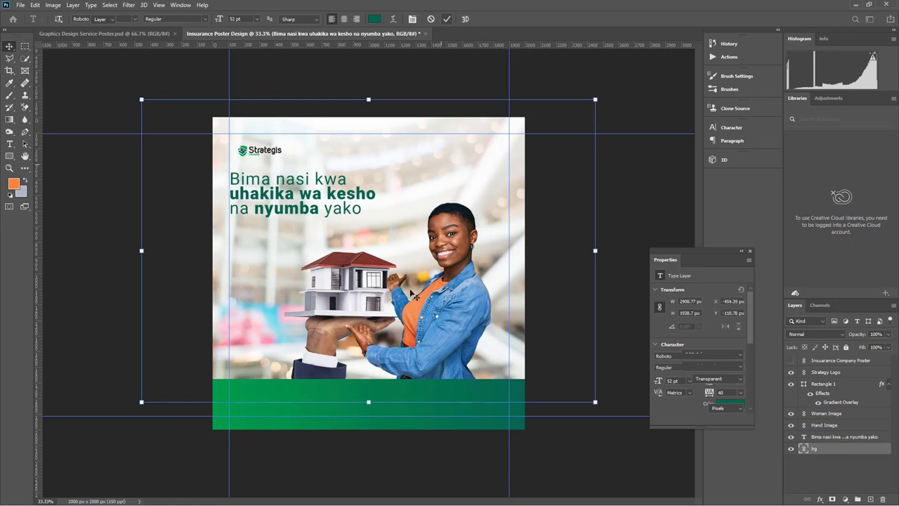
# - Shift the Hand Image and Woman Image layers about 37 px left and check against the reference poster
pyautogui.click(369, 295)
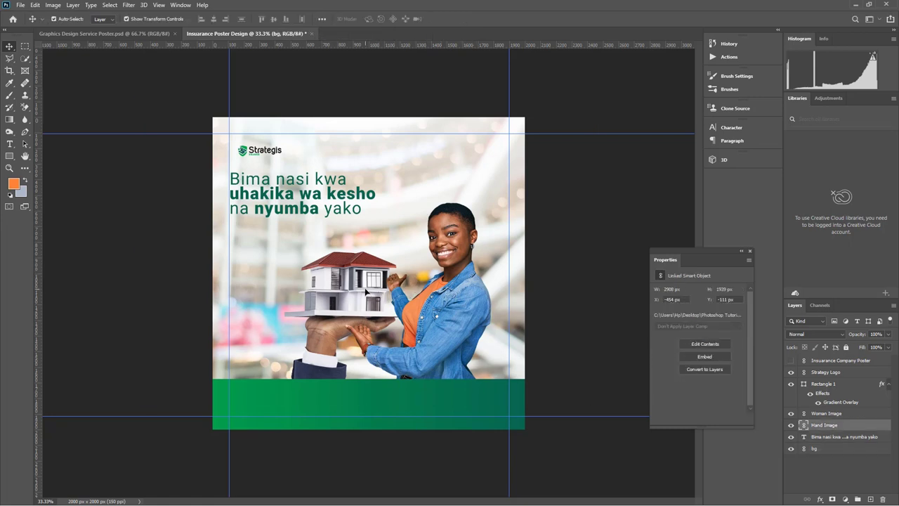
pyautogui.keyDown('shift'); pyautogui.click(465, 293); pyautogui.keyUp('shift')
pyautogui.moveTo(465, 294); pyautogui.dragTo(454, 293)
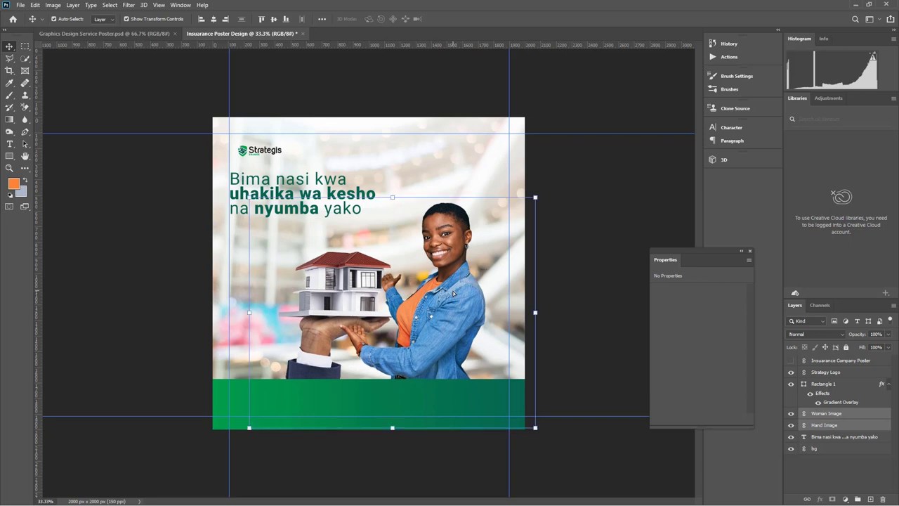
pyautogui.click(631, 184)
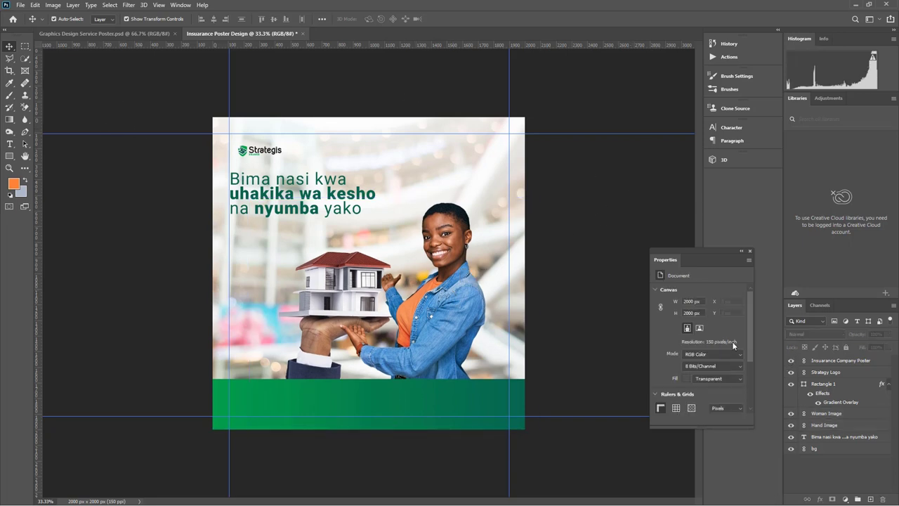
pyautogui.click(792, 361)
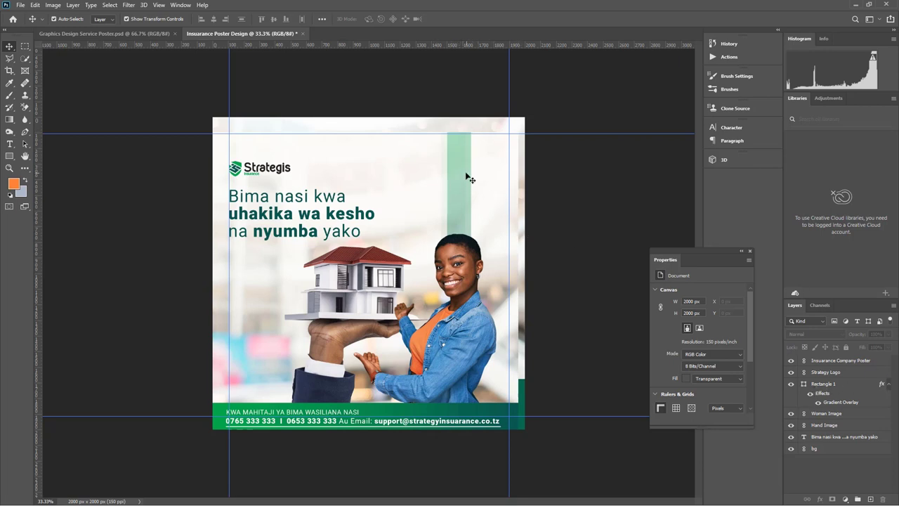
pyautogui.click(805, 360)
pyautogui.click(792, 360)
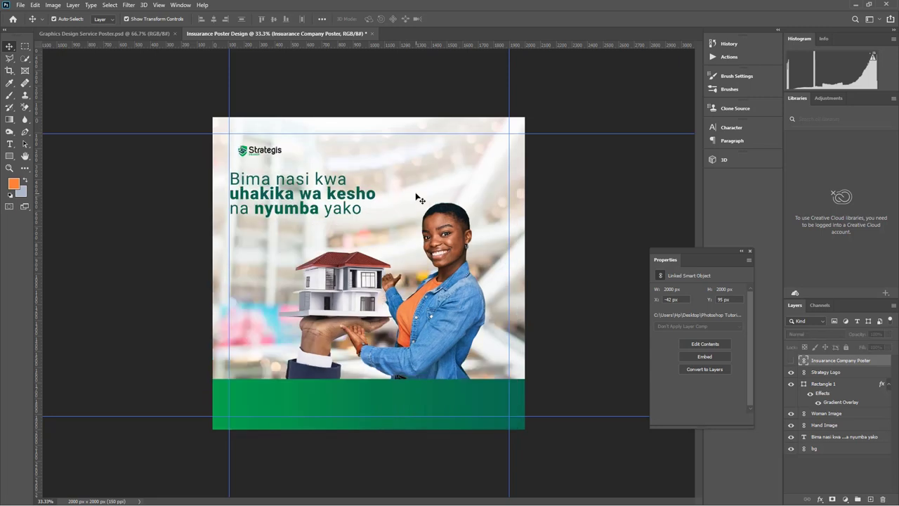
pyautogui.click(9, 156)
# - Draw a tall narrow rectangle at the poster's top and give it a 90° Gradient Overlay
pyautogui.moveTo(435, 107); pyautogui.dragTo(458, 239)
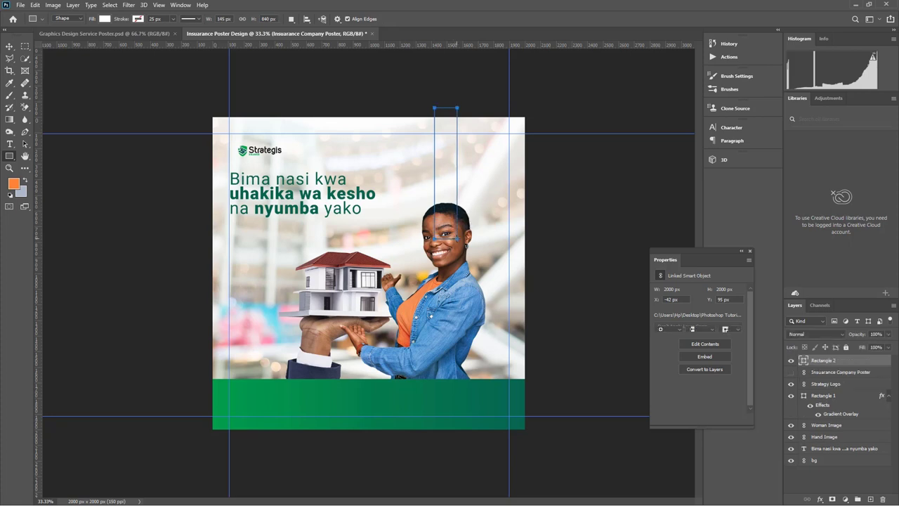
pyautogui.click(9, 46)
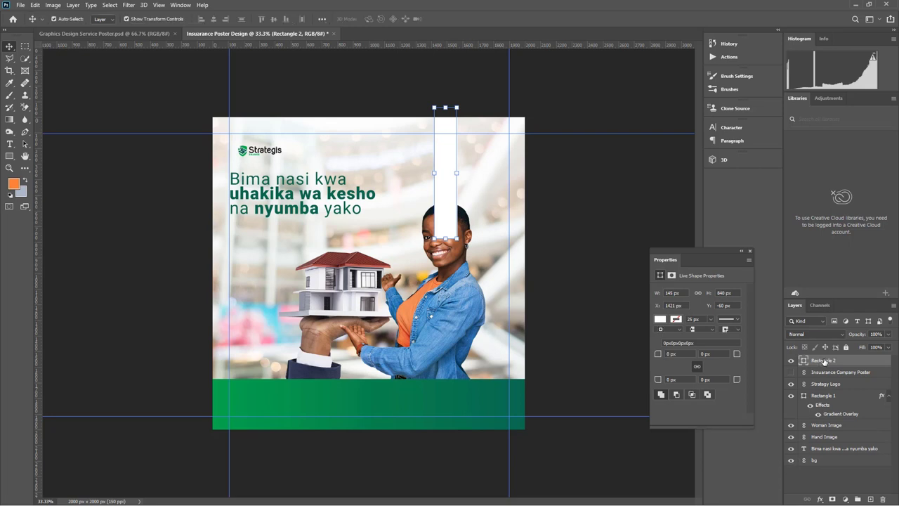
pyautogui.click(820, 499)
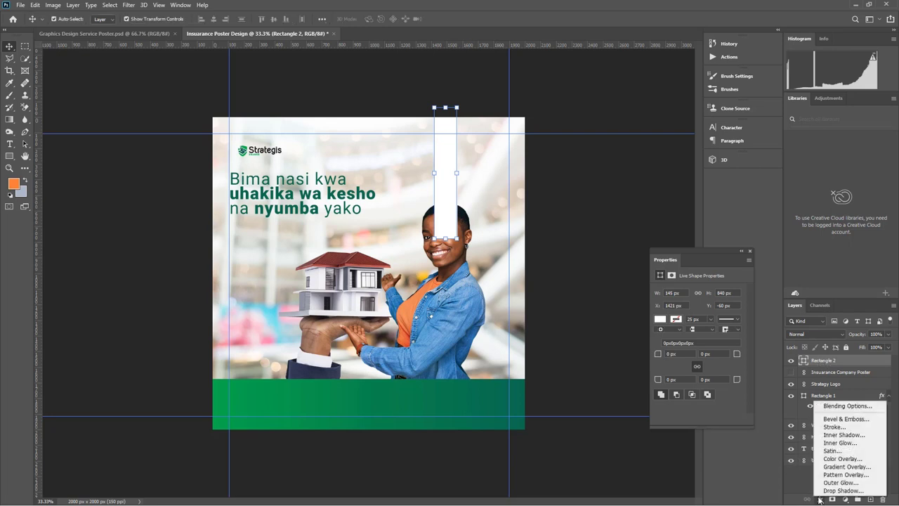
pyautogui.click(847, 467)
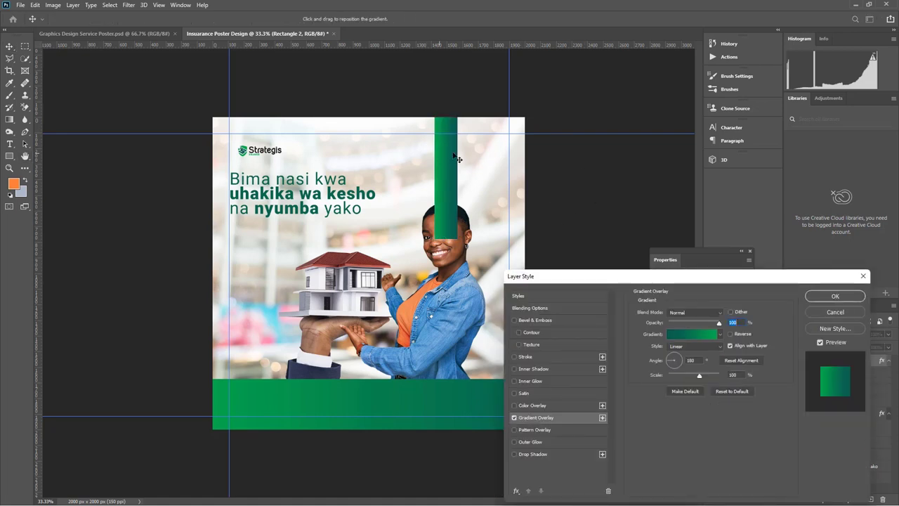
pyautogui.click(691, 359)
pyautogui.write('90')
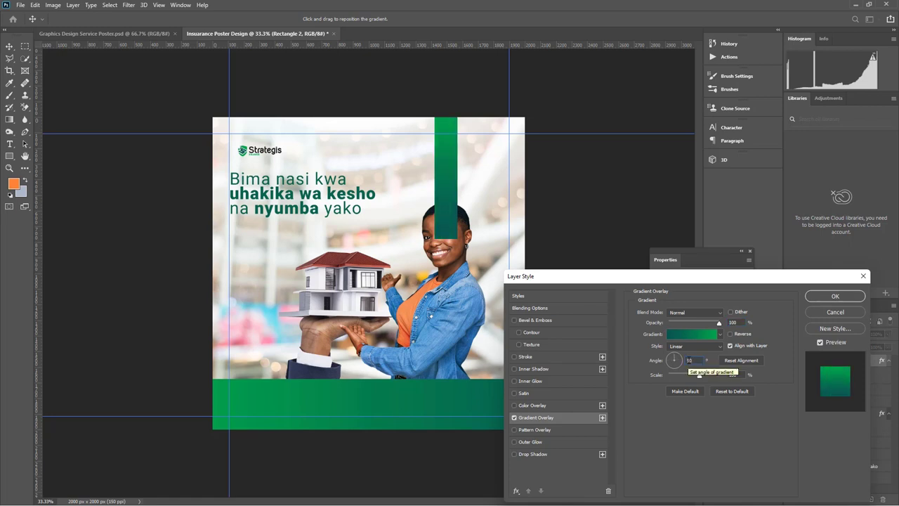
pyautogui.click(833, 296)
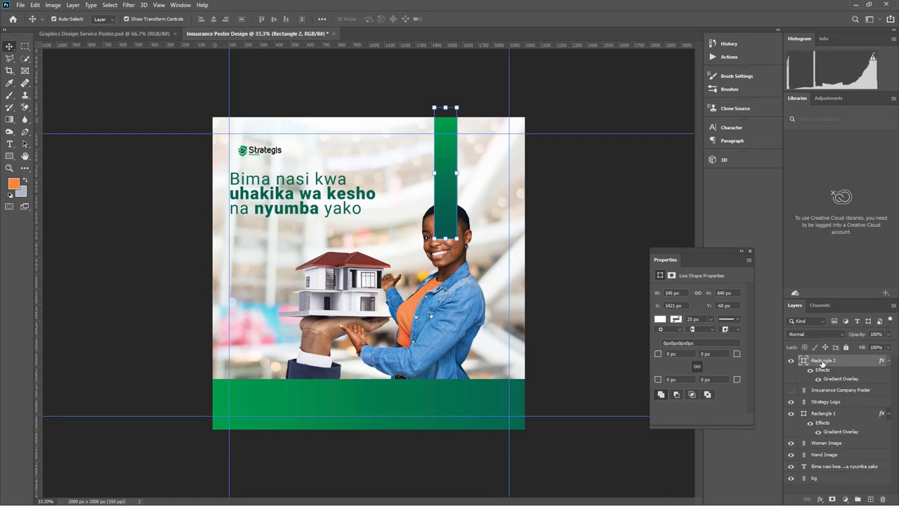
# - Move Rectangle 2 below Woman Image and set its opacity to 30%
pyautogui.moveTo(820, 368); pyautogui.dragTo(834, 447)
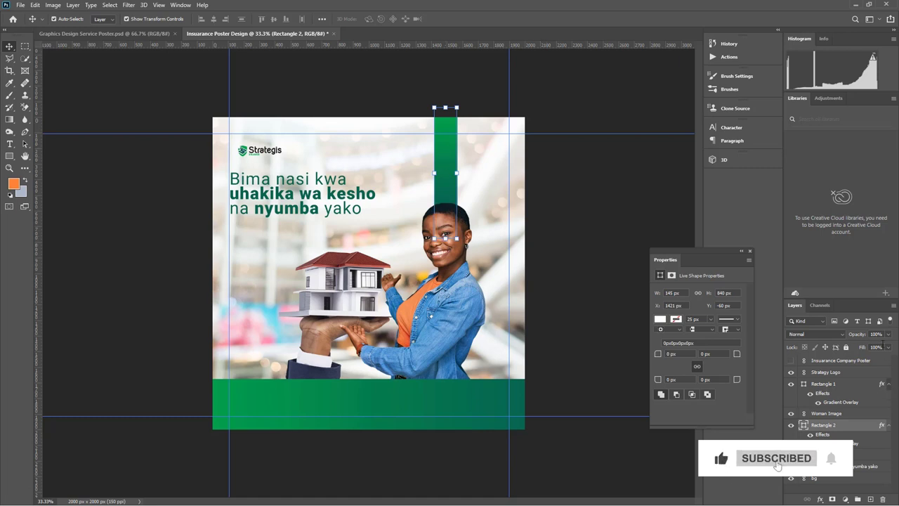
pyautogui.click(876, 334)
pyautogui.write('30')
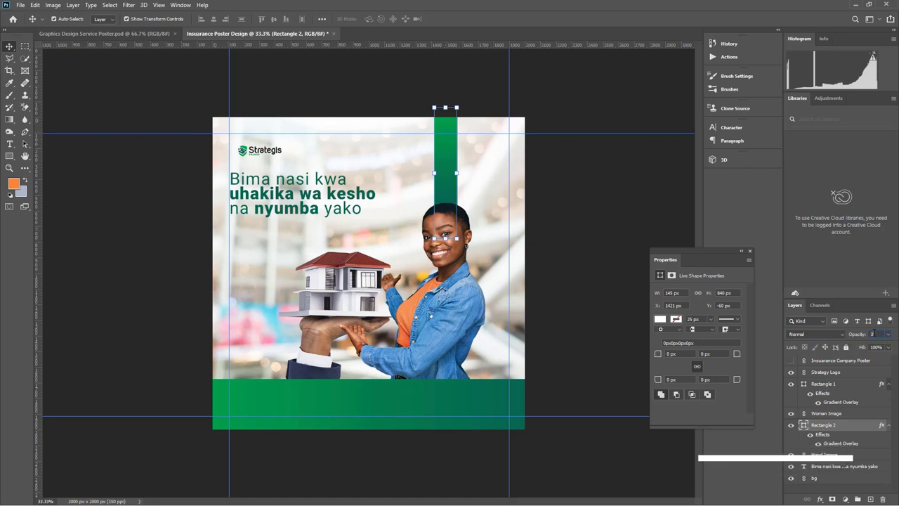
# - Apply the 30% opacity, duplicate Rectangle 2 and shift the copy slightly left
pyautogui.click(558, 191)
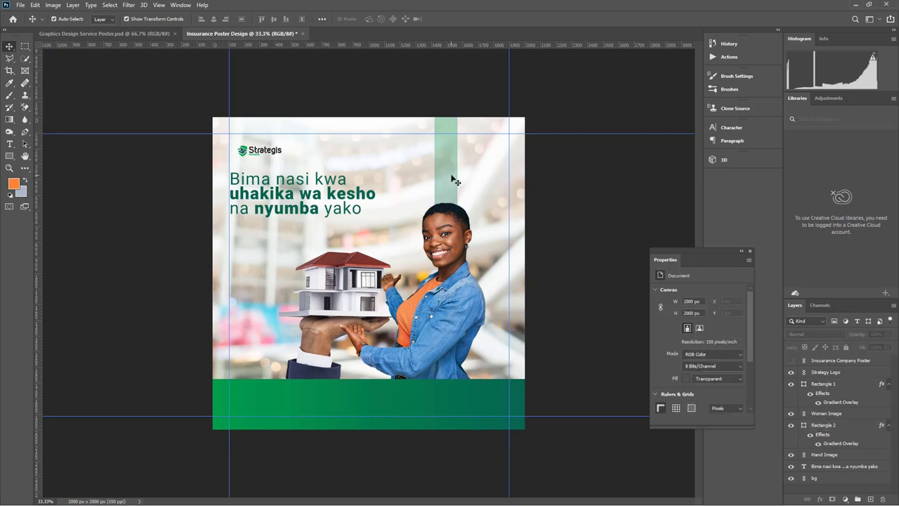
pyautogui.click(455, 182)
pyautogui.hotkey('ctrl', 'j')
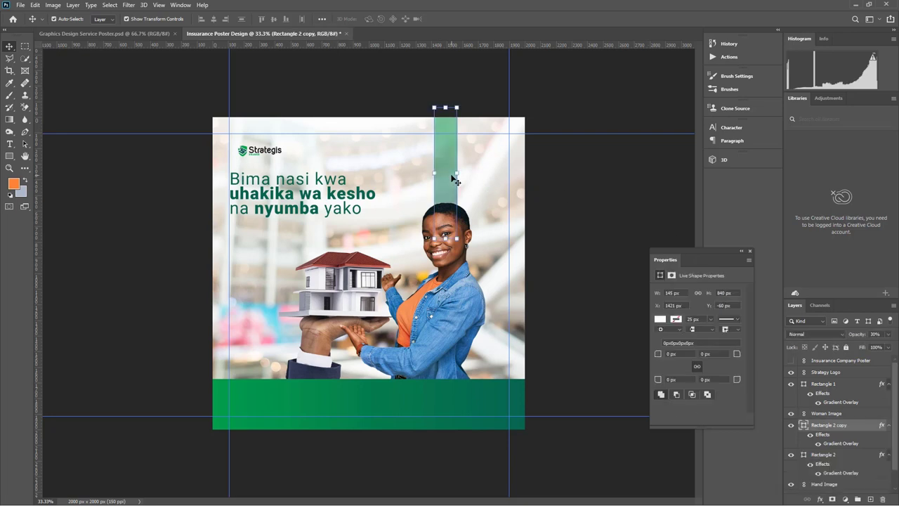
pyautogui.moveTo(447, 178); pyautogui.dragTo(444, 180)
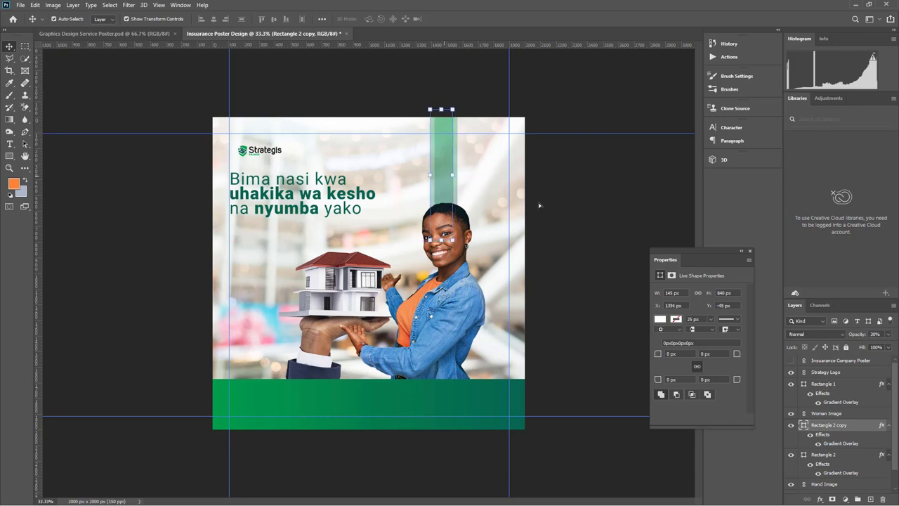
pyautogui.click(587, 199)
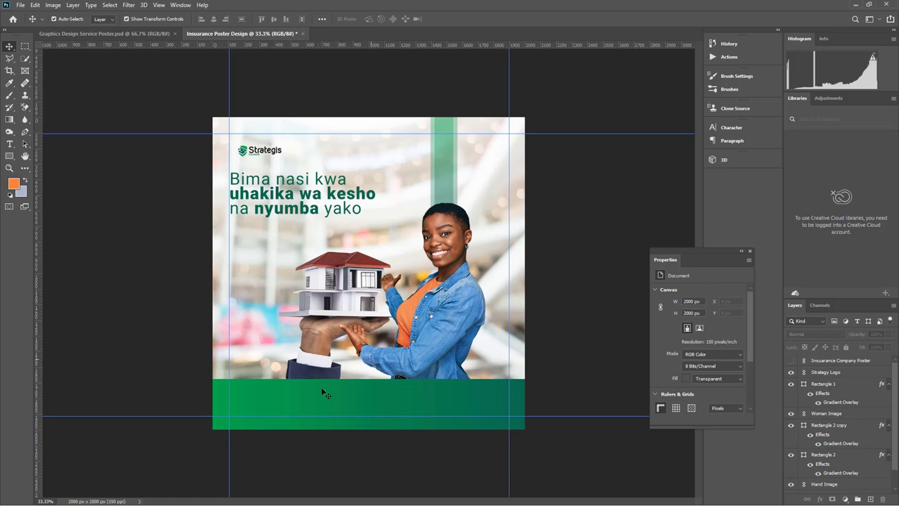
# - Select the green footer band and compare the layout with the reference poster
pyautogui.click(369, 397)
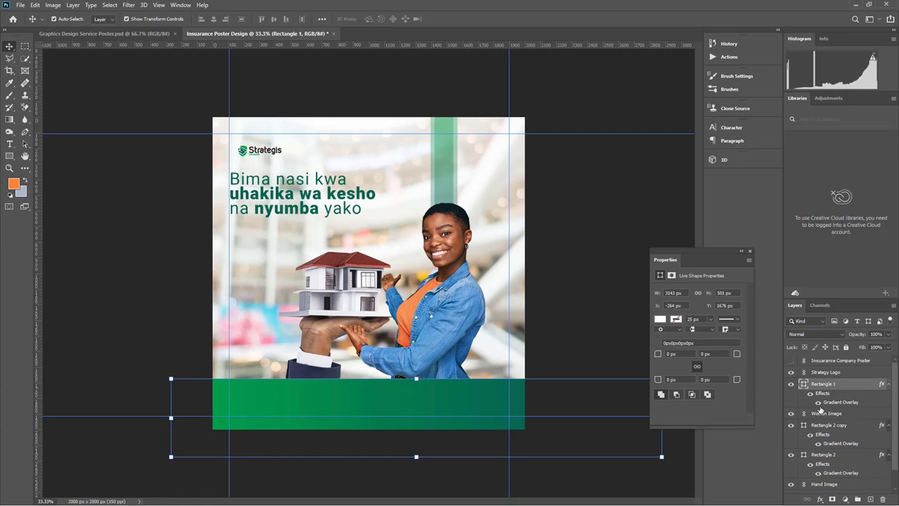
pyautogui.click(791, 362)
pyautogui.click(360, 320)
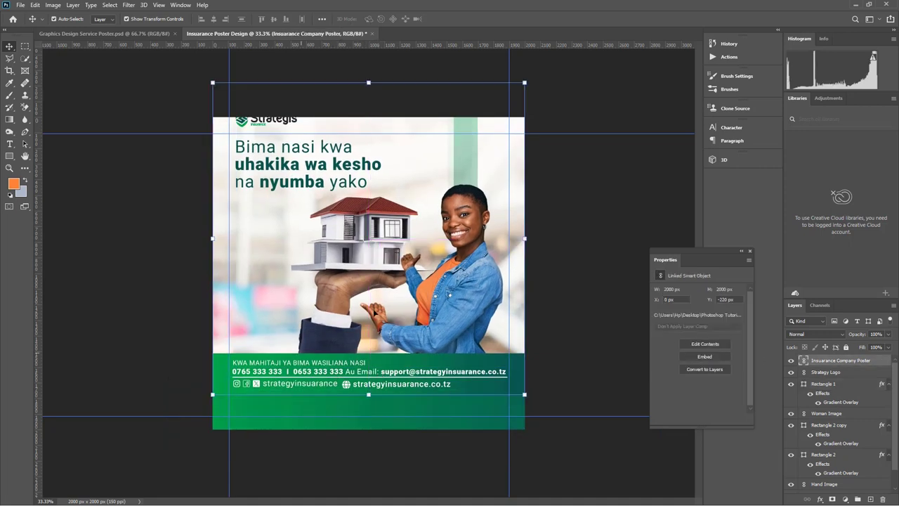
pyautogui.click(791, 361)
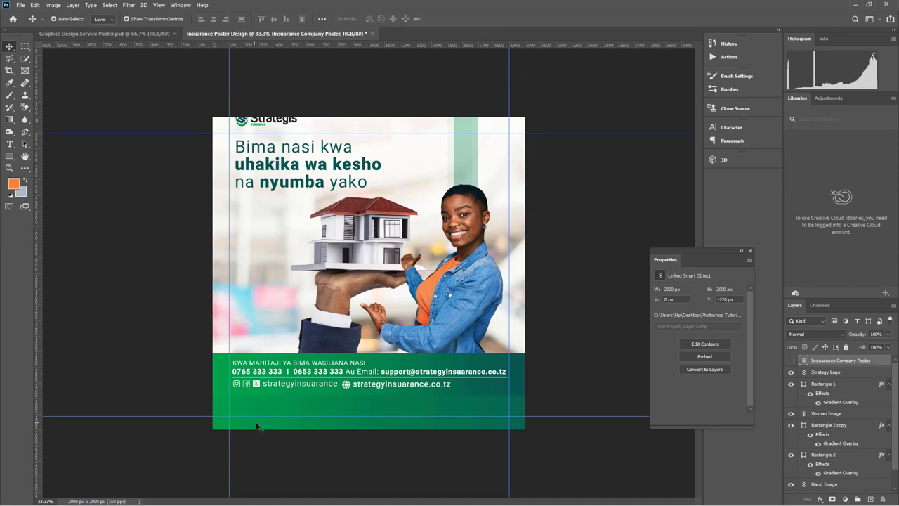
# - Paste the line 'KWA MAHITAJI YA BIMA WASILIANA NASI' into the green footer
pyautogui.click(9, 144)
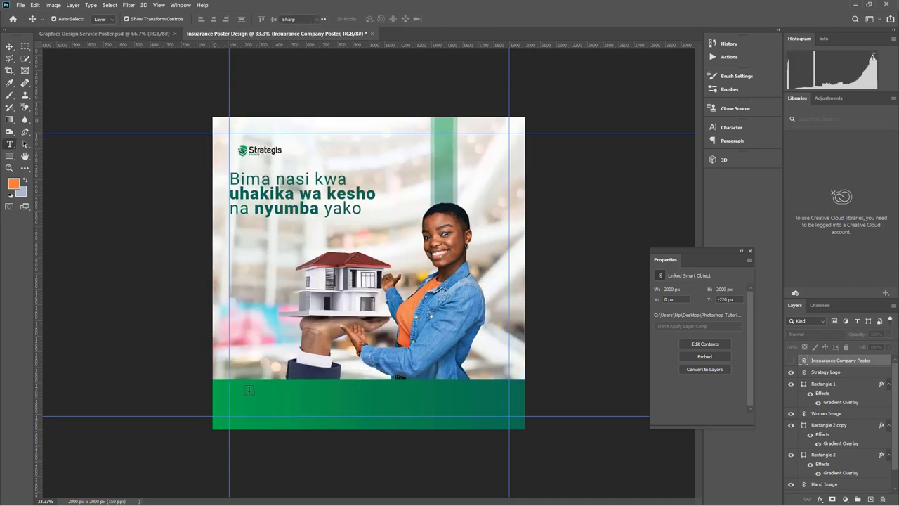
pyautogui.click(250, 393)
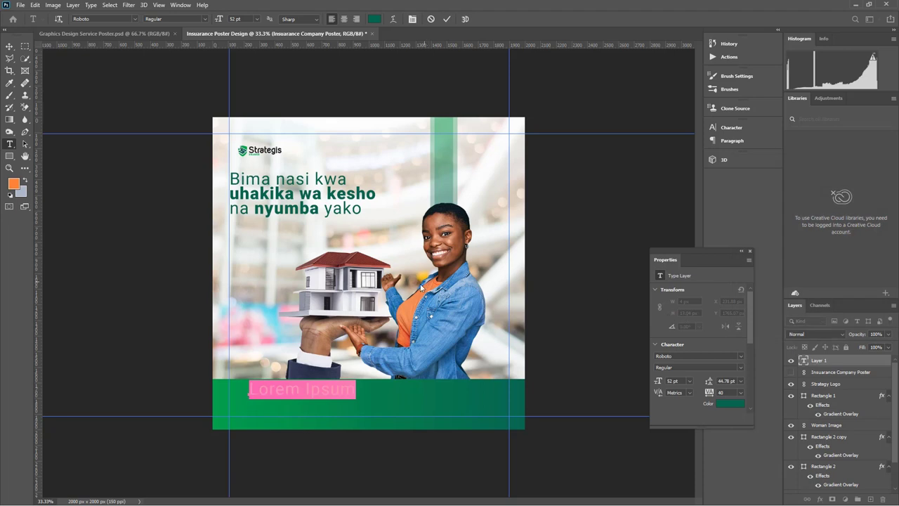
pyautogui.press('super+v')
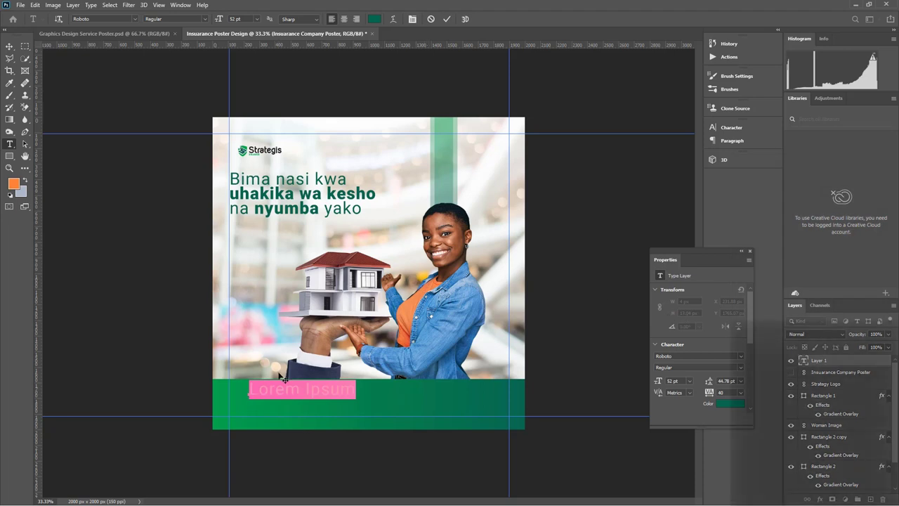
pyautogui.scroll(-3, 827, 430)
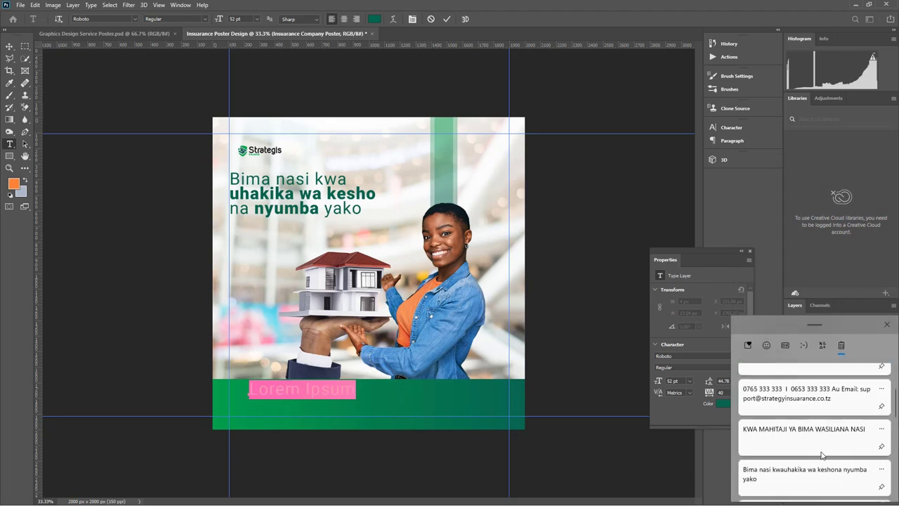
pyautogui.click(820, 447)
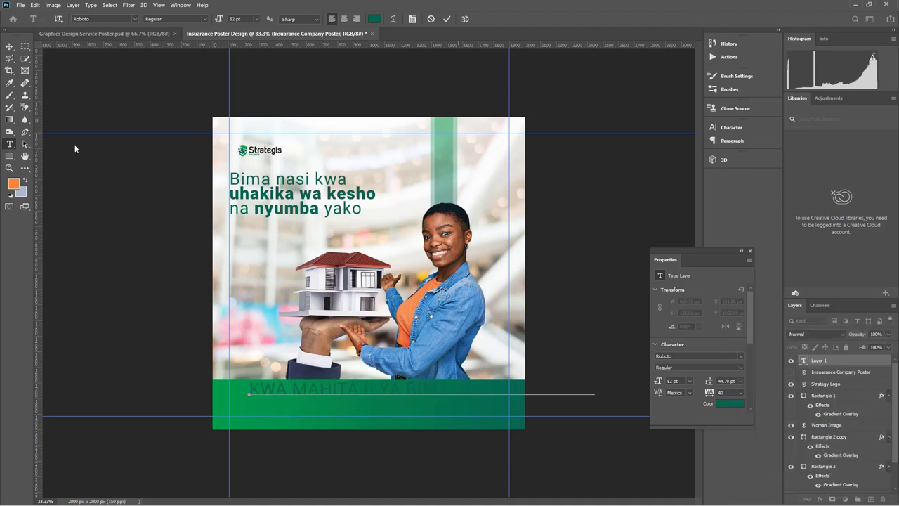
pyautogui.click(9, 47)
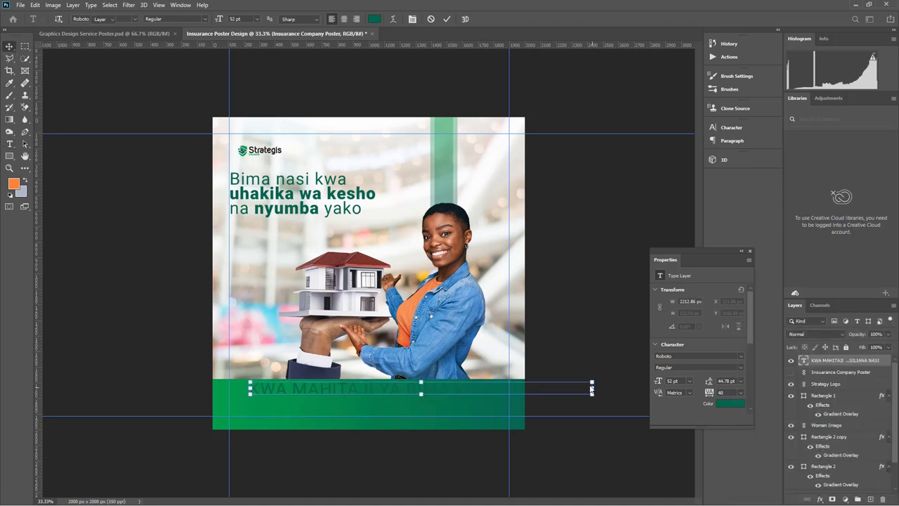
# - Scale the footer text down to about 51% and move it slightly left
pyautogui.moveTo(592, 390); pyautogui.dragTo(447, 391)
pyautogui.moveTo(392, 391); pyautogui.dragTo(371, 392)
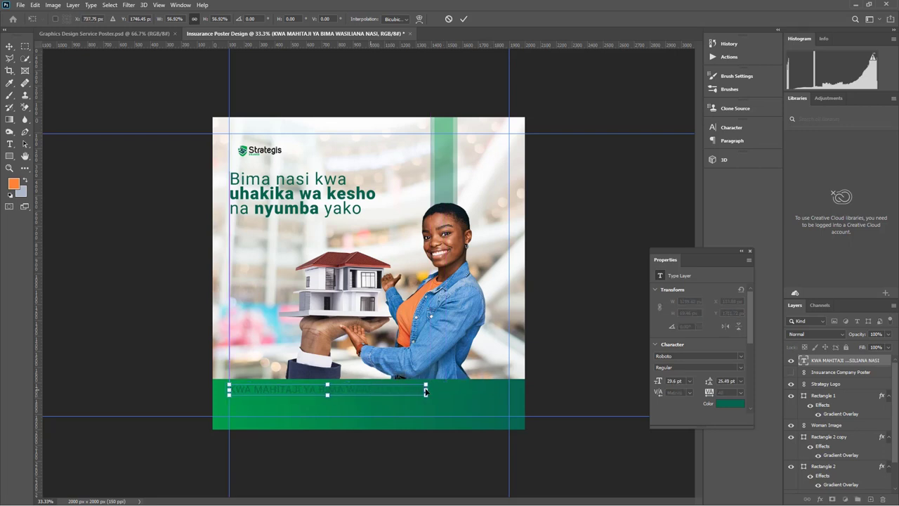
pyautogui.moveTo(425, 392); pyautogui.dragTo(407, 390)
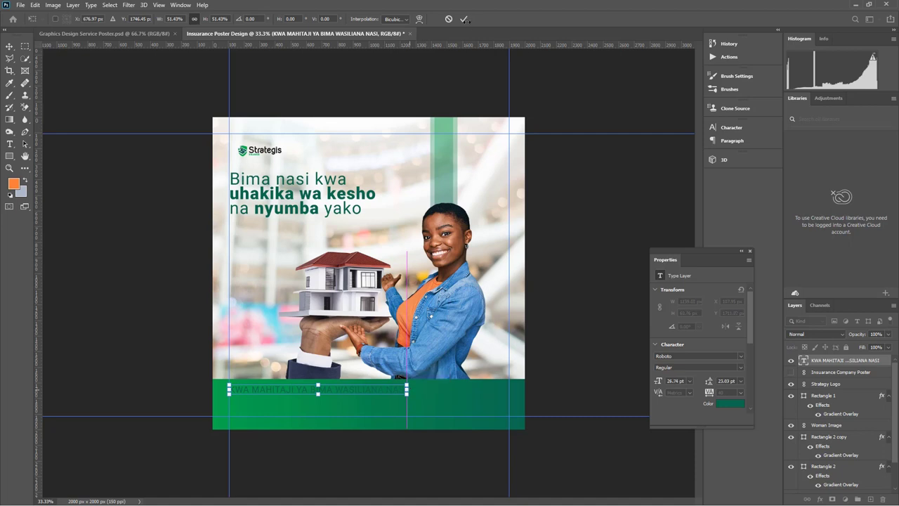
pyautogui.press('Return')
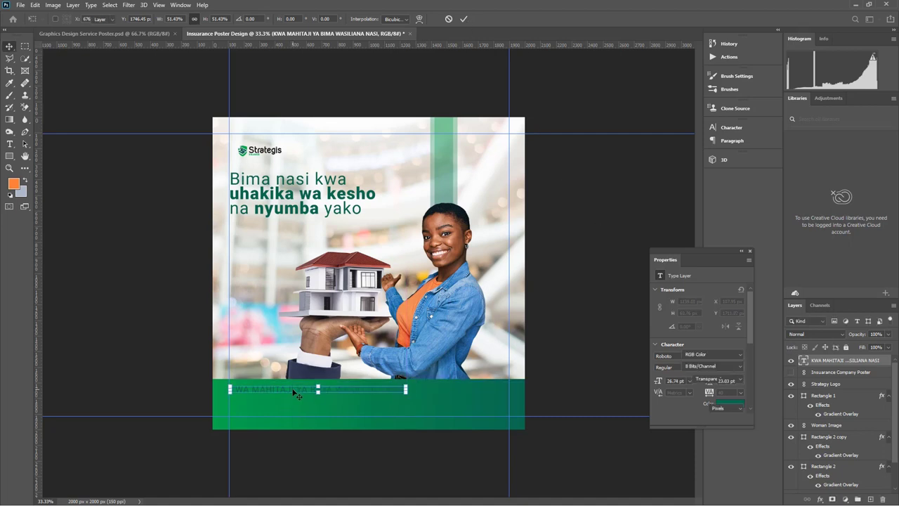
pyautogui.press('t')
pyautogui.click(294, 392)
pyautogui.hotkey('ctrl', 'a')
pyautogui.hotkey('ctrl', 'c')
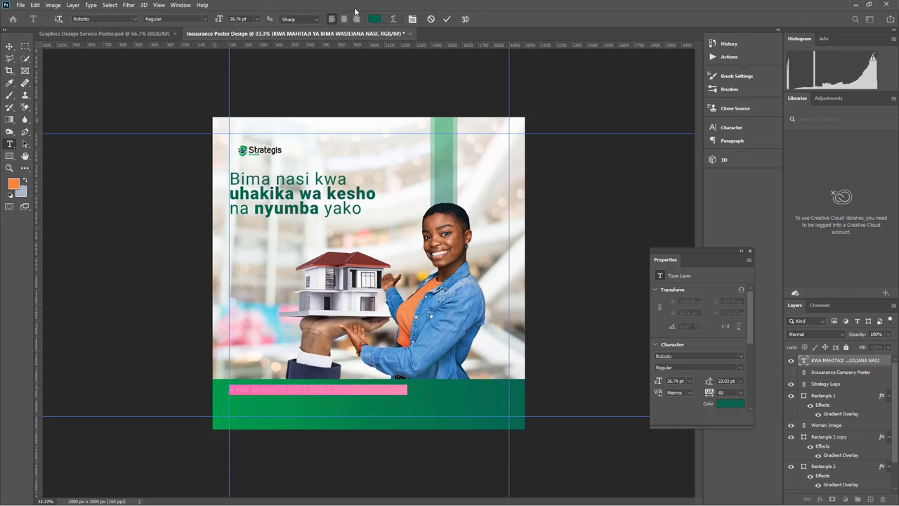
# - Make the footer heading text white and compare it against the reference poster
pyautogui.click(374, 19)
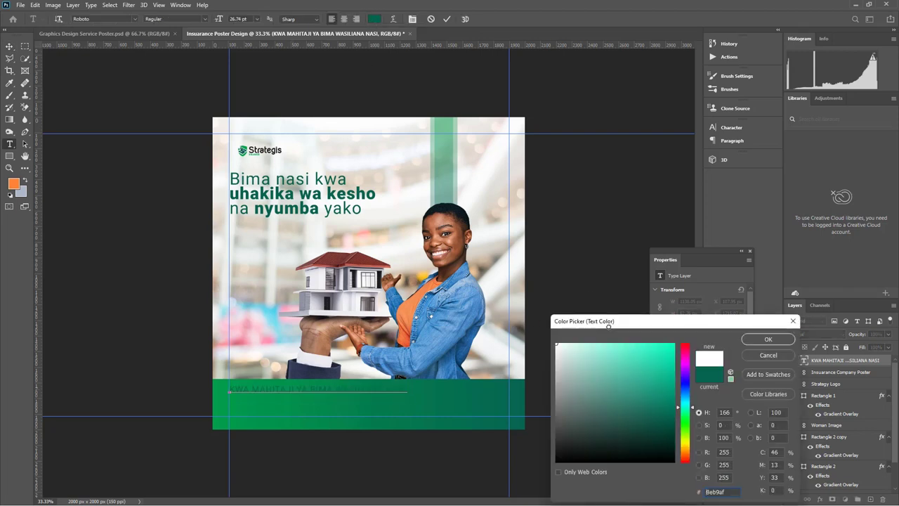
pyautogui.press('Return')
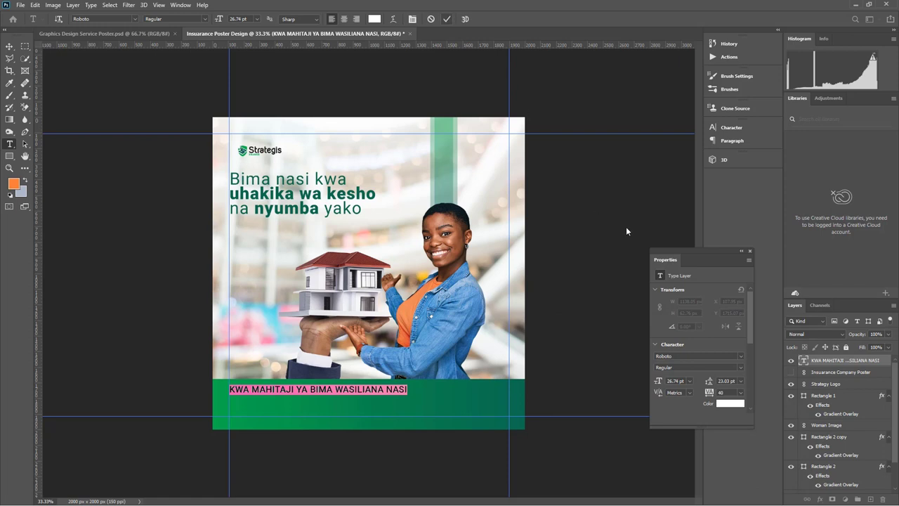
pyautogui.press('ctrl')
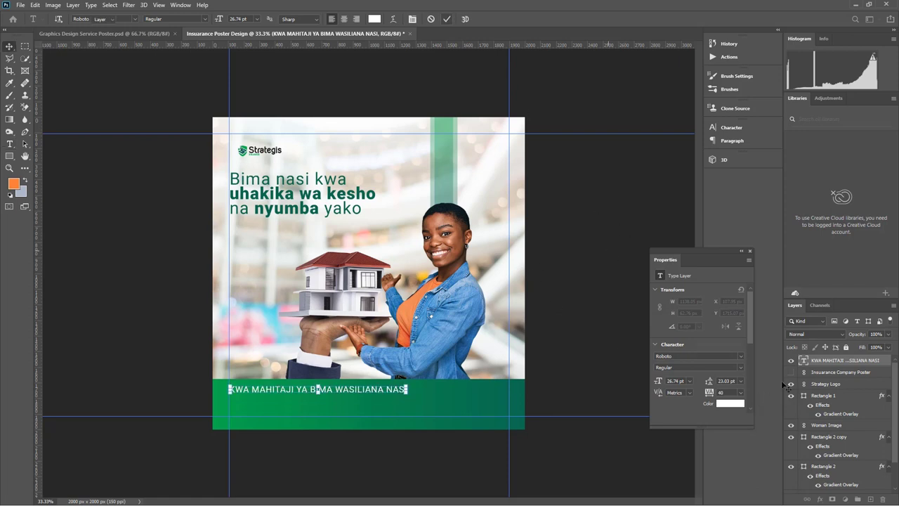
pyautogui.click(791, 372)
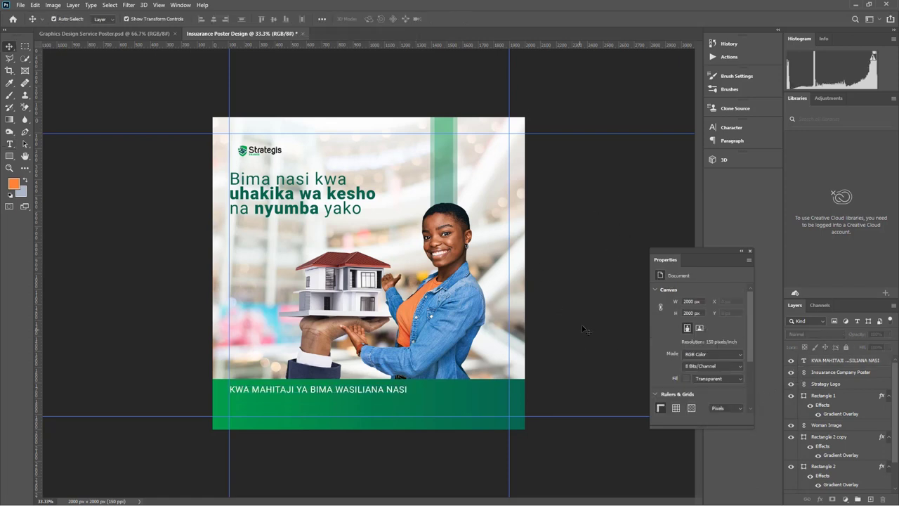
pyautogui.moveTo(414, 319); pyautogui.dragTo(384, 265)
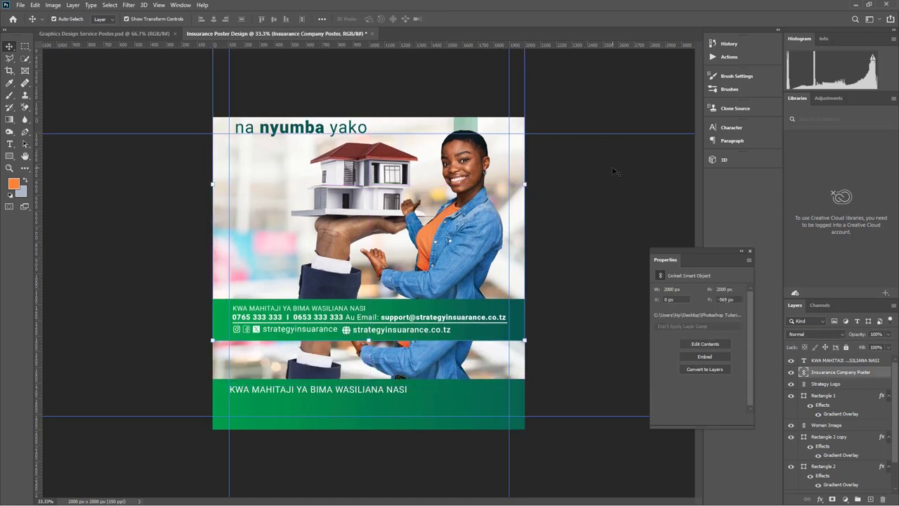
pyautogui.click(791, 372)
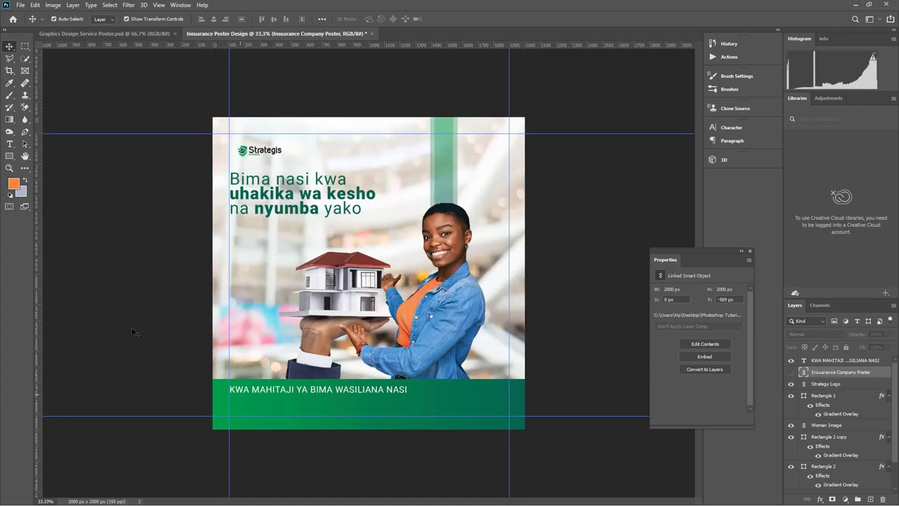
# - Add the phone-and-email contact line under the footer heading and scale it to about 45%
pyautogui.click(9, 145)
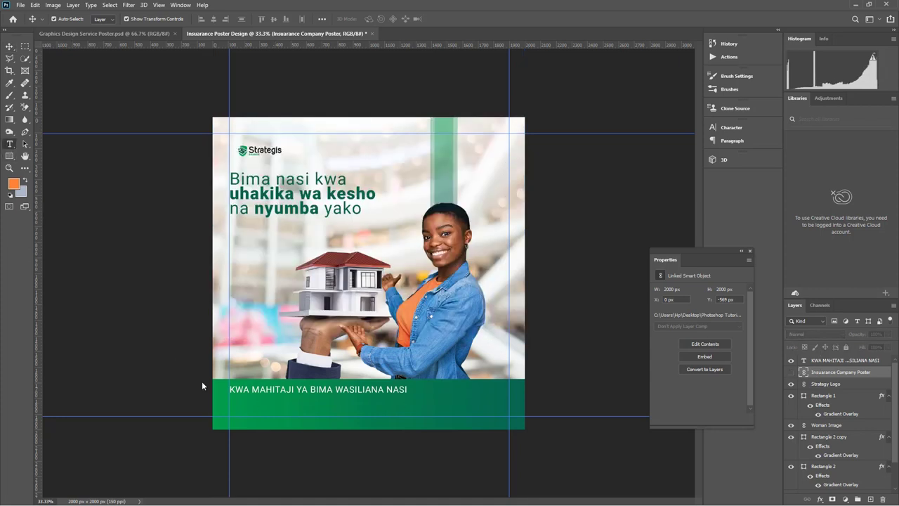
pyautogui.click(234, 404)
pyautogui.press('BackSpace')
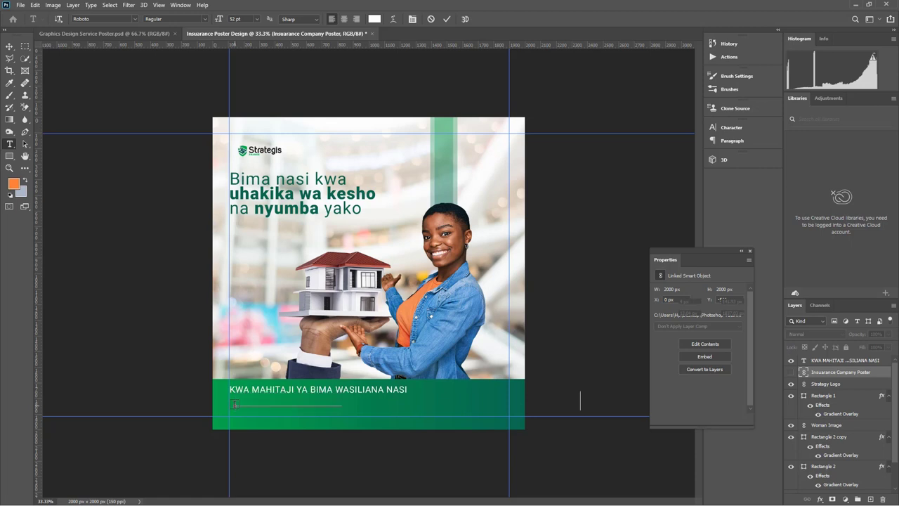
pyautogui.hotkey('ctrl', 'v')
pyautogui.hotkey('ctrl', 'a')
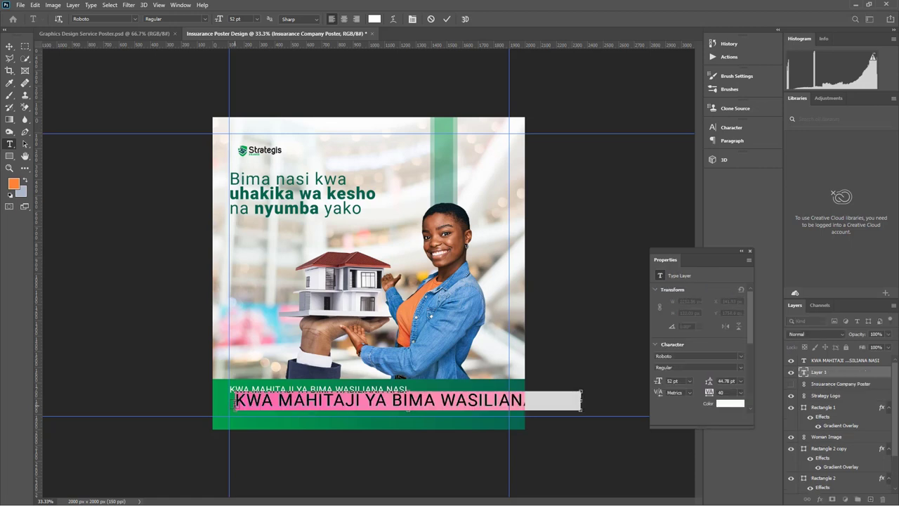
pyautogui.press('super+v')
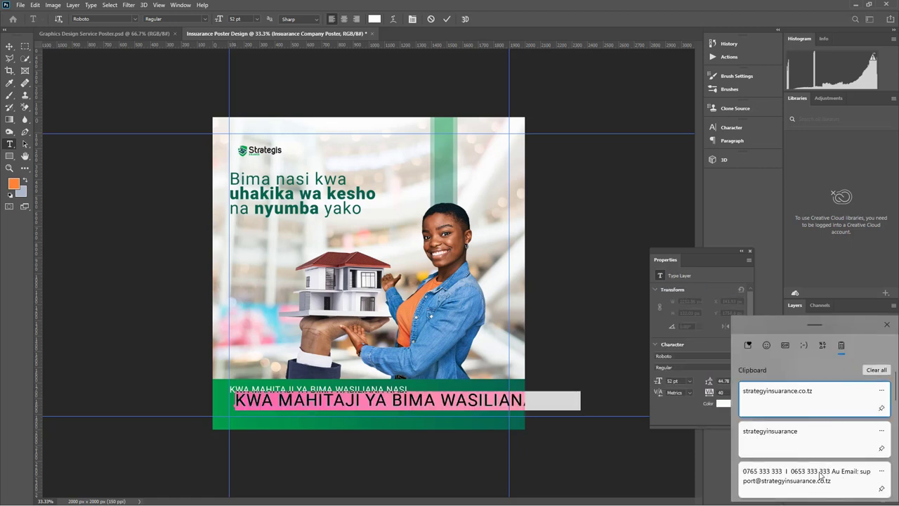
pyautogui.click(820, 476)
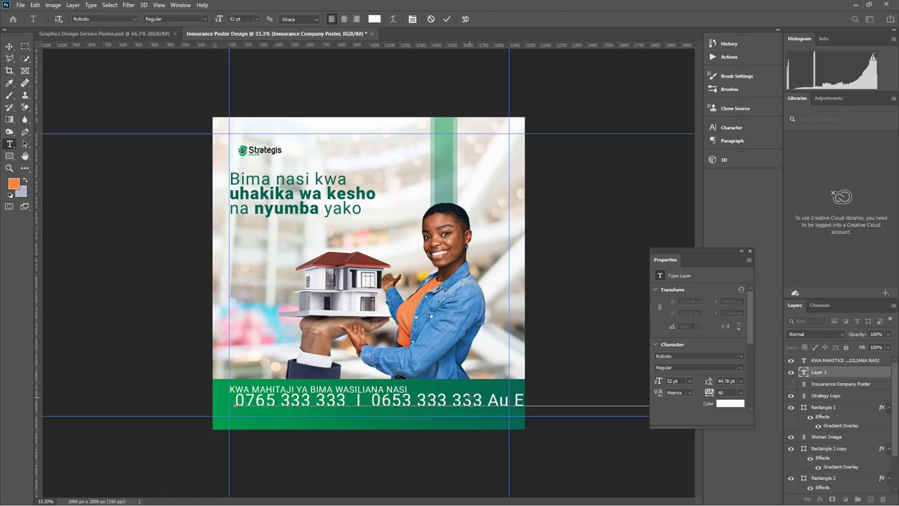
pyautogui.click(9, 46)
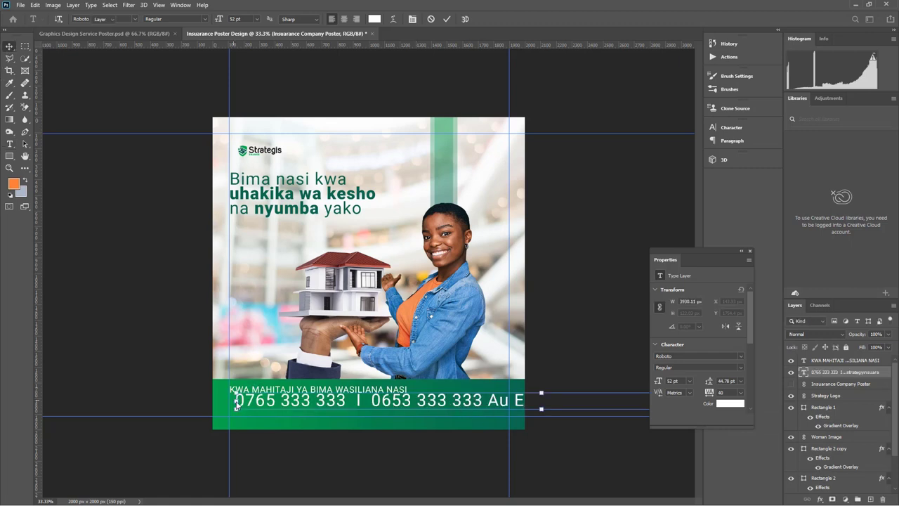
pyautogui.moveTo(236, 408)
pyautogui.mouseDown()
pyautogui.moveTo(553, 399)
pyautogui.moveTo(242, 399)
pyautogui.moveTo(251, 404)
pyautogui.mouseUp()
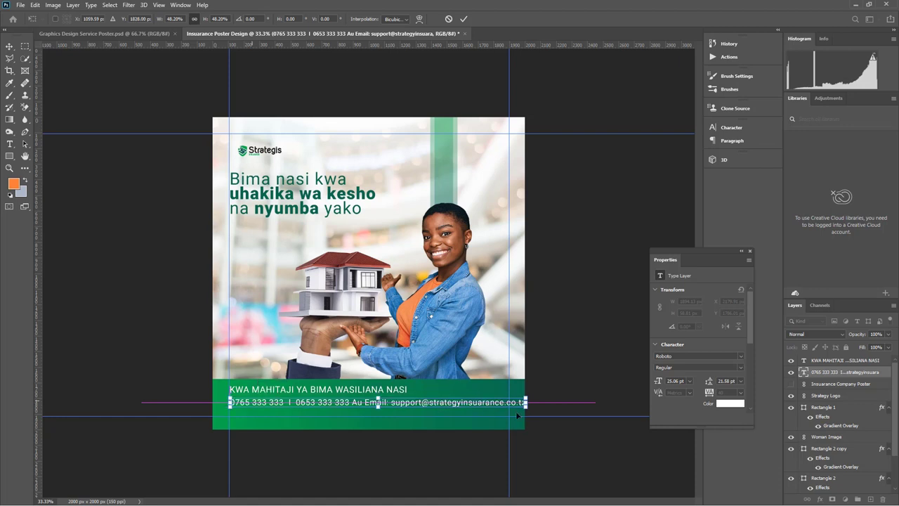
pyautogui.moveTo(526, 401); pyautogui.dragTo(511, 402)
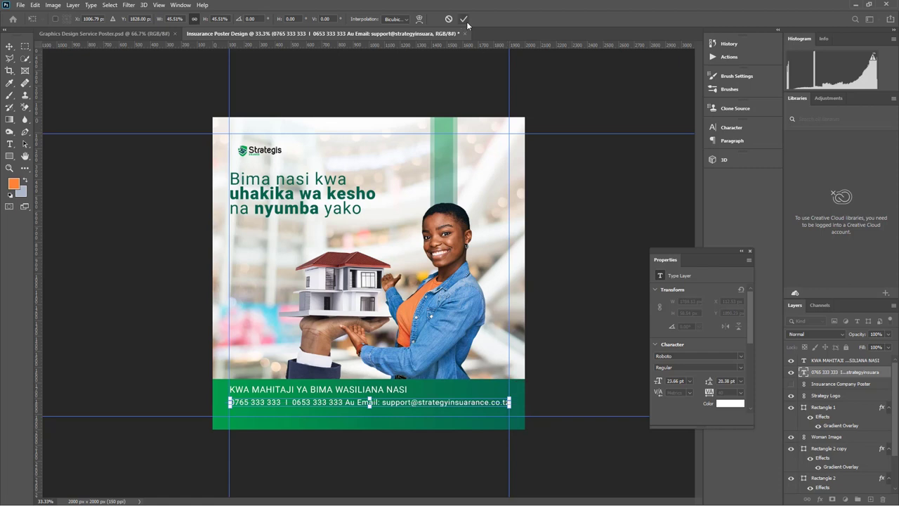
# - Apply the contact line resize, then nudge the heading down and the contact line up closer together
pyautogui.press('Return')
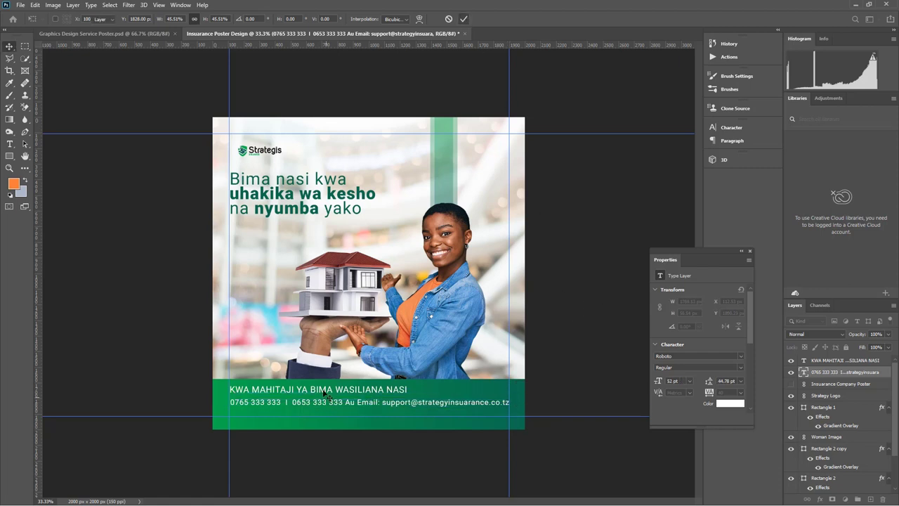
pyautogui.click(325, 392)
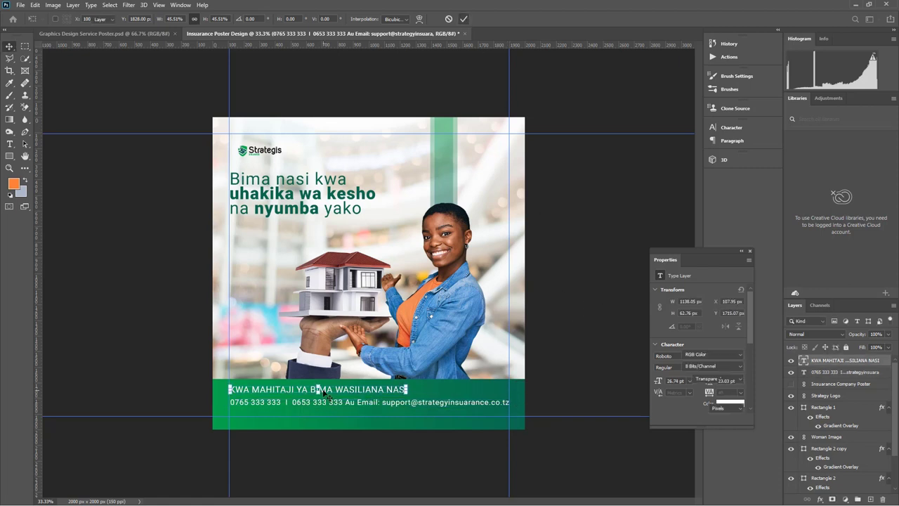
pyautogui.press('Down')
pyautogui.press('Down')
pyautogui.press('Down')
pyautogui.press('Down')
pyautogui.press('Down')
pyautogui.press('Return')
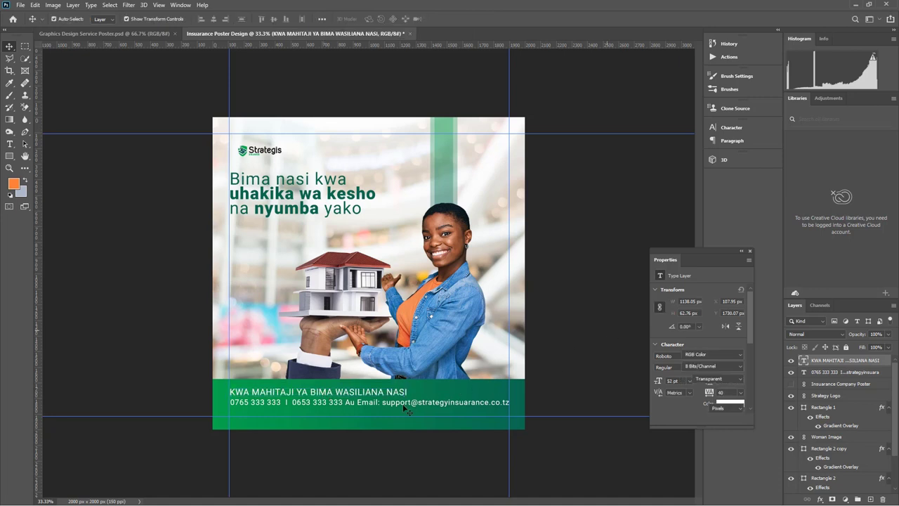
pyautogui.click(414, 405)
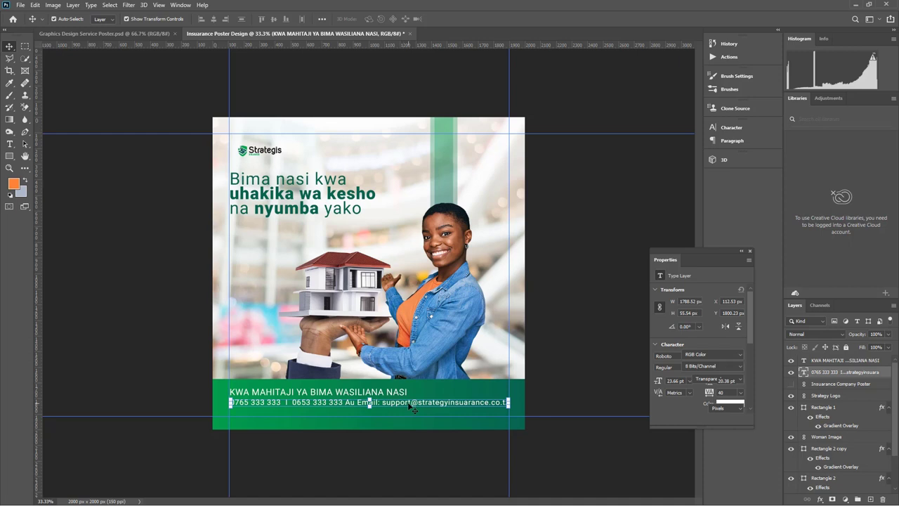
pyautogui.press('Up')
pyautogui.press('Up')
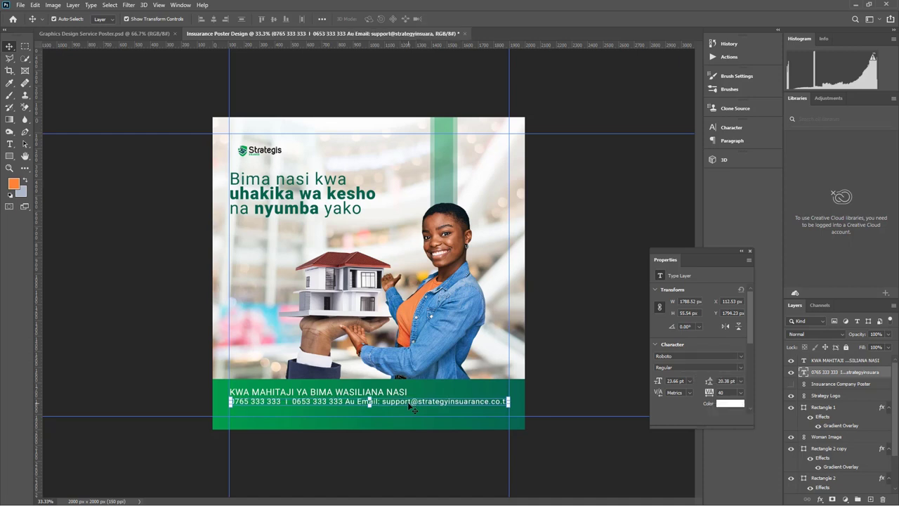
pyautogui.press('Up')
pyautogui.press('Up')
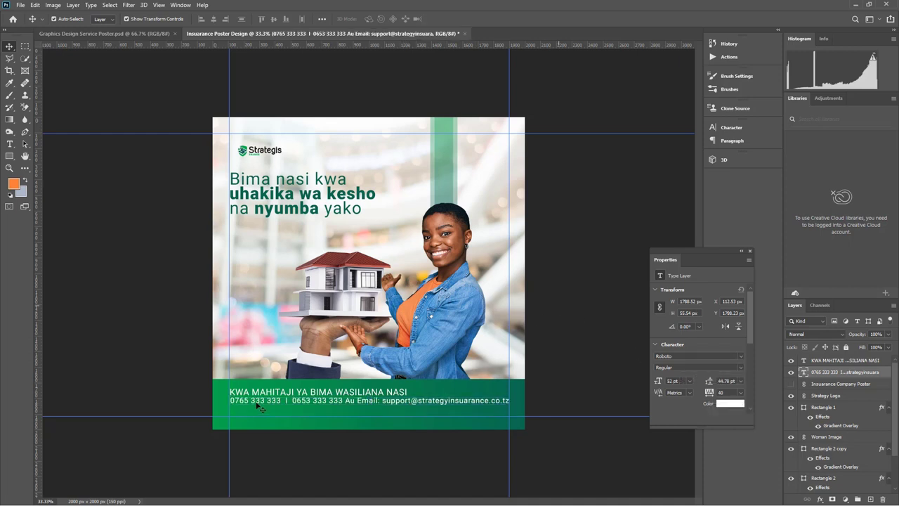
pyautogui.click(230, 411)
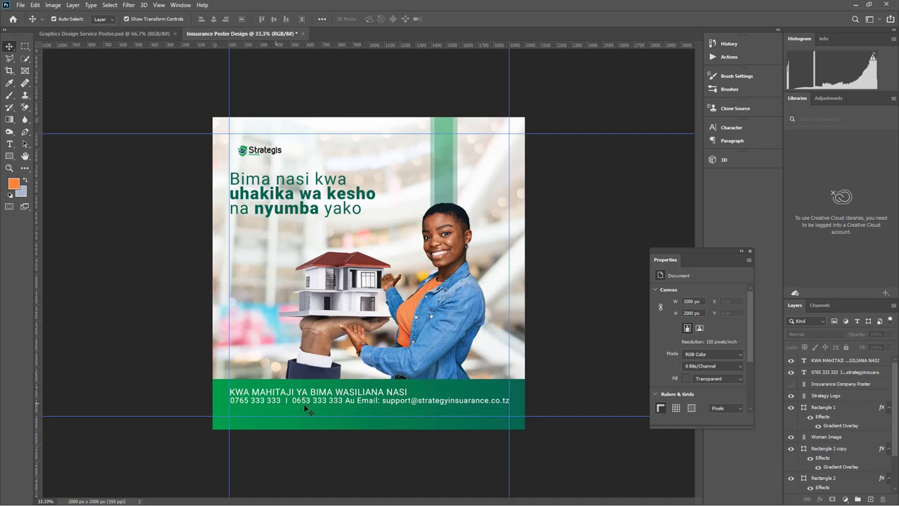
# - Draw a roughly 1793 px horizontal line under the contact text with the Line Tool and select Shape 1
pyautogui.click(9, 156)
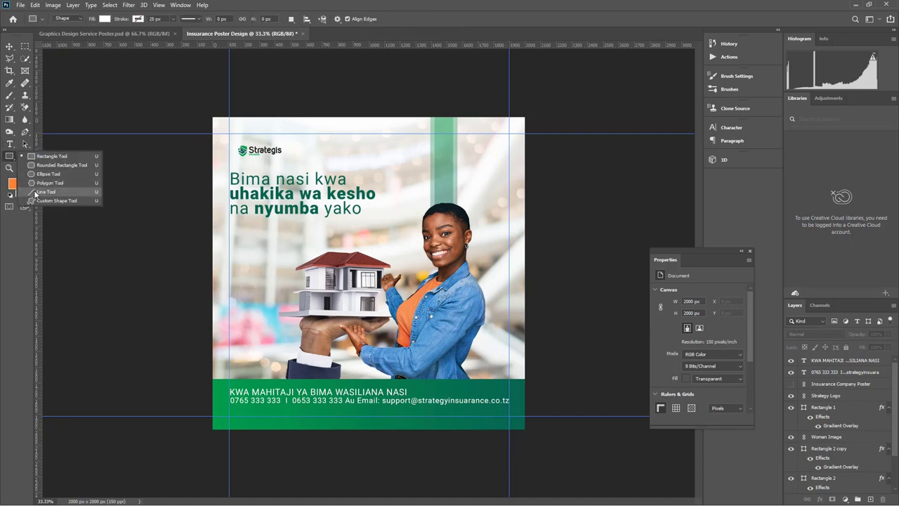
pyautogui.click(34, 191)
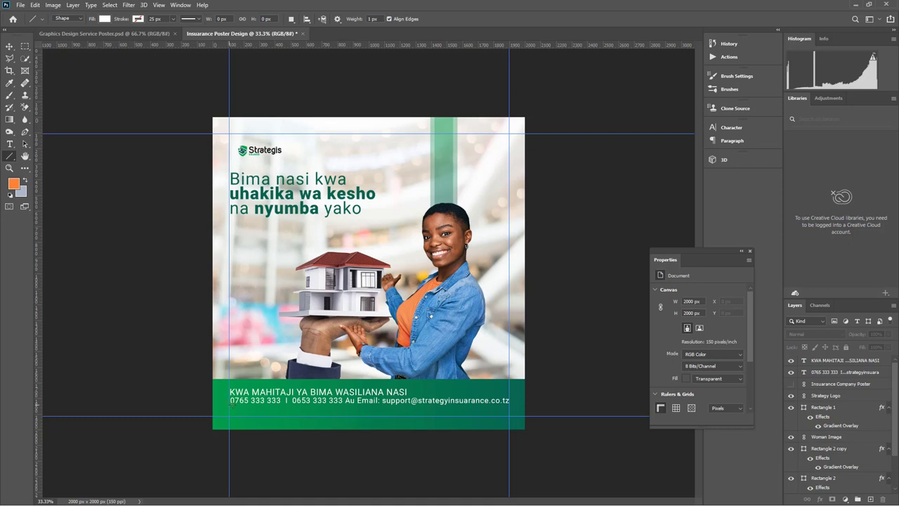
pyautogui.moveTo(229, 405); pyautogui.dragTo(509, 438)
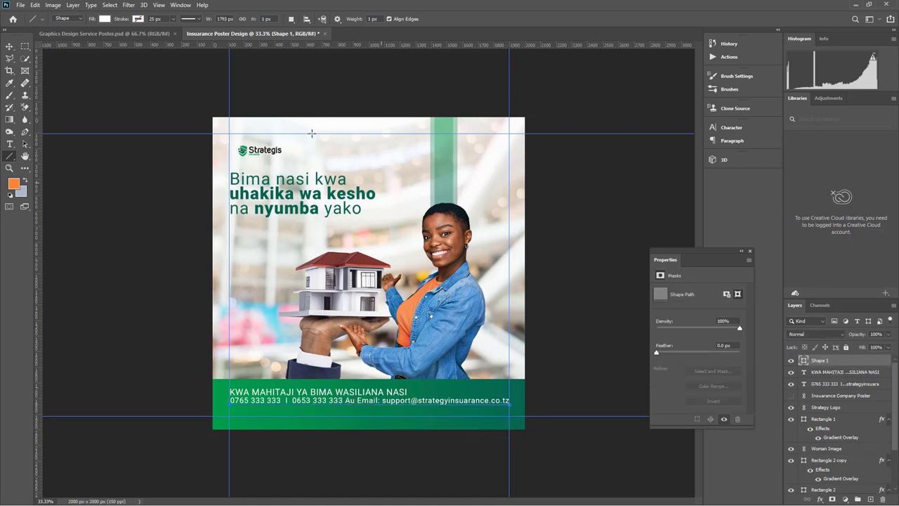
pyautogui.click(10, 46)
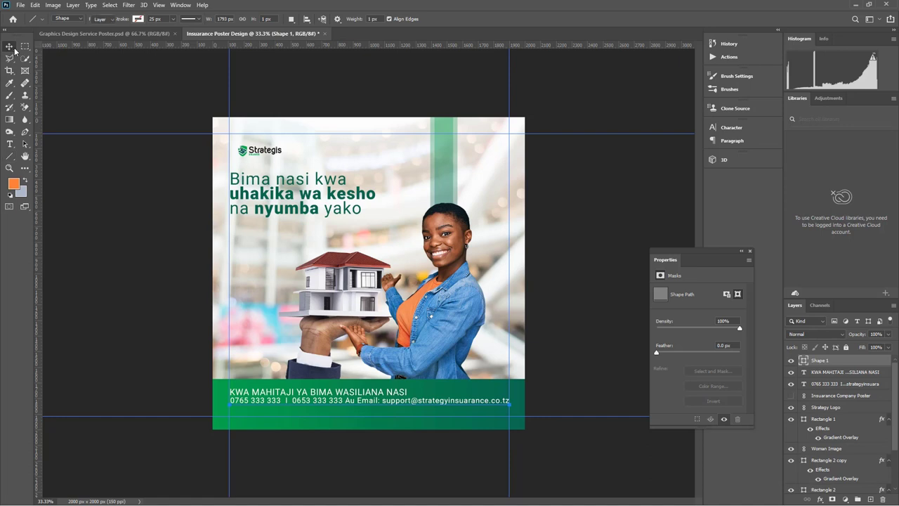
pyautogui.click(635, 251)
pyautogui.click(346, 412)
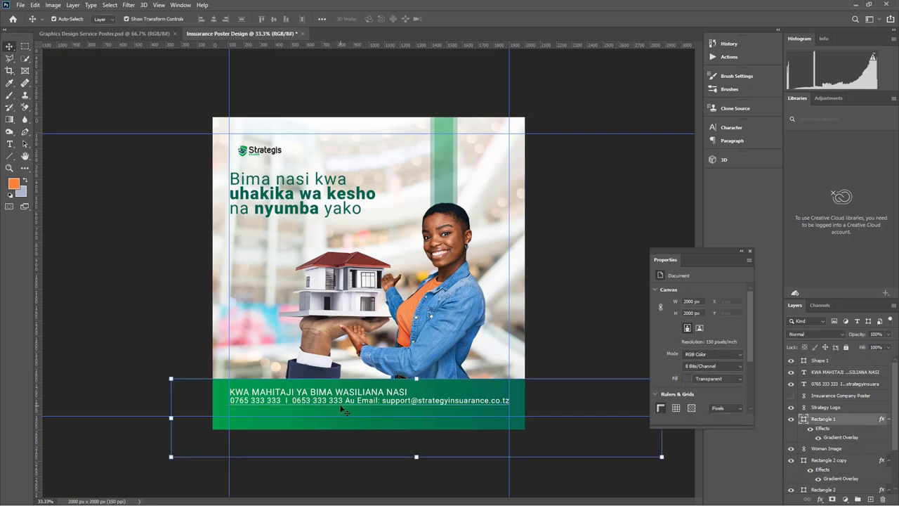
pyautogui.click(346, 403)
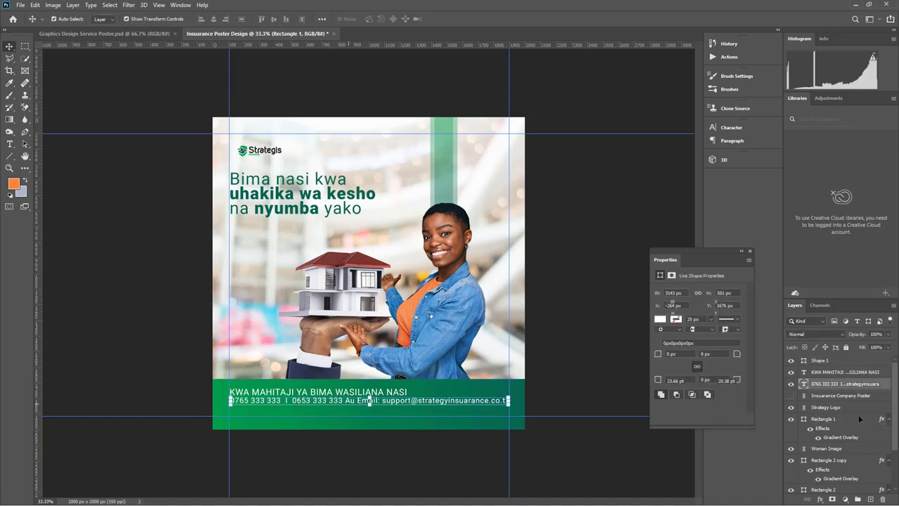
pyautogui.click(827, 360)
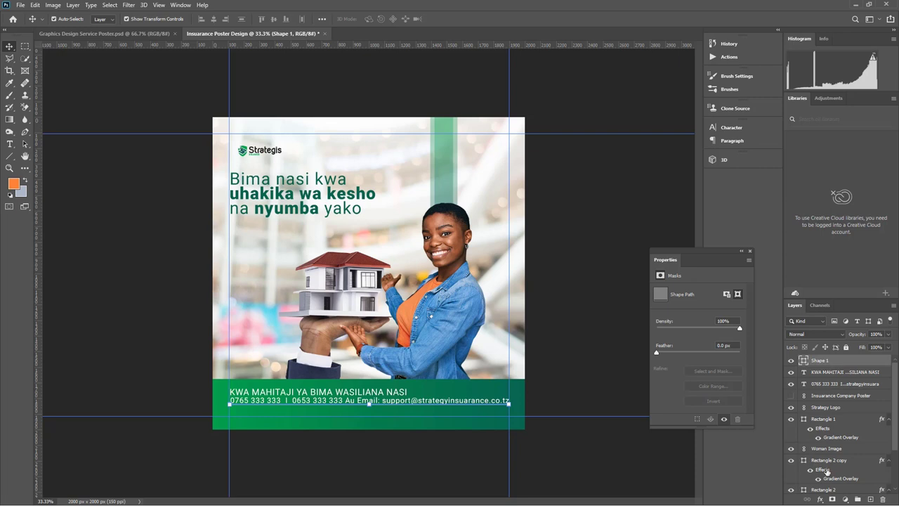
# - Add a white (ffffff) 5 px Stroke layer effect to the Shape 1 footer line
pyautogui.click(820, 499)
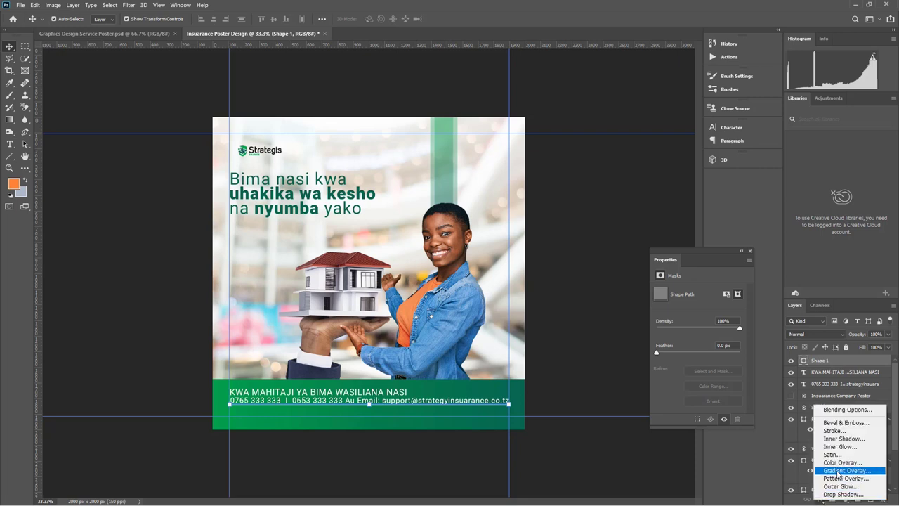
pyautogui.click(833, 431)
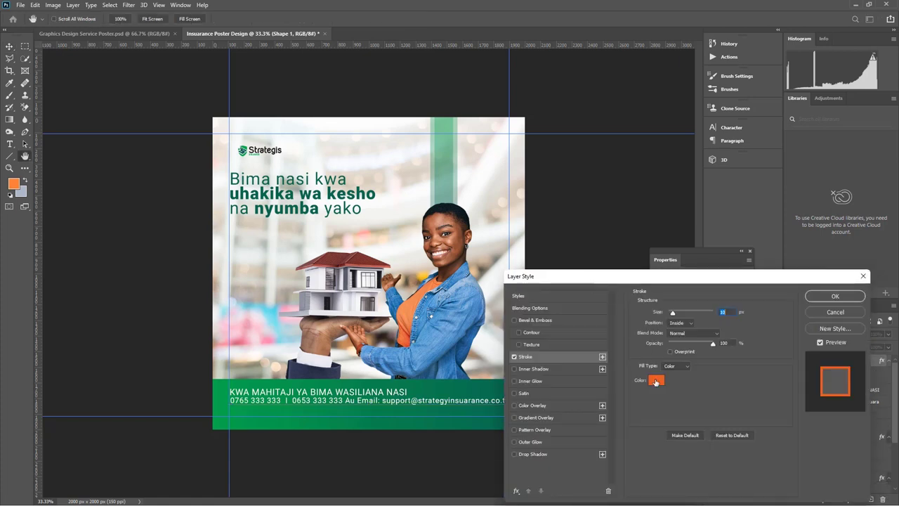
pyautogui.click(656, 381)
pyautogui.click(556, 344)
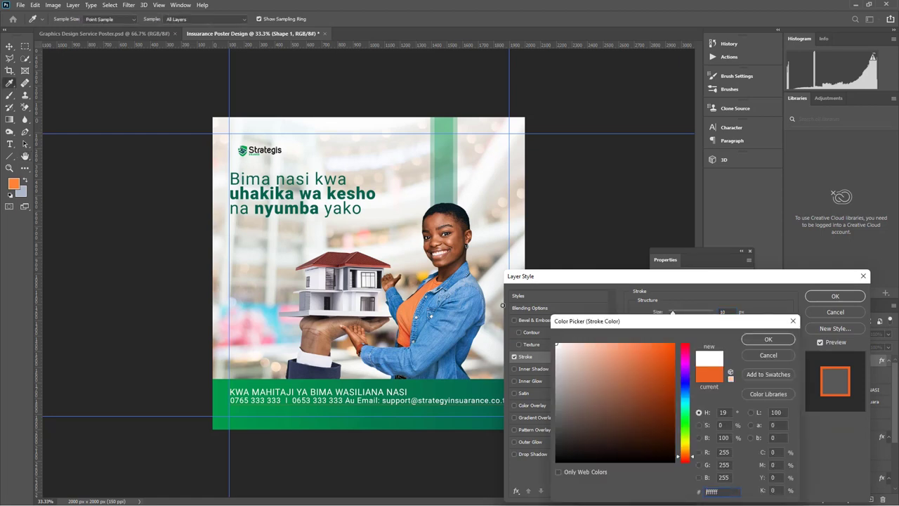
pyautogui.click(755, 339)
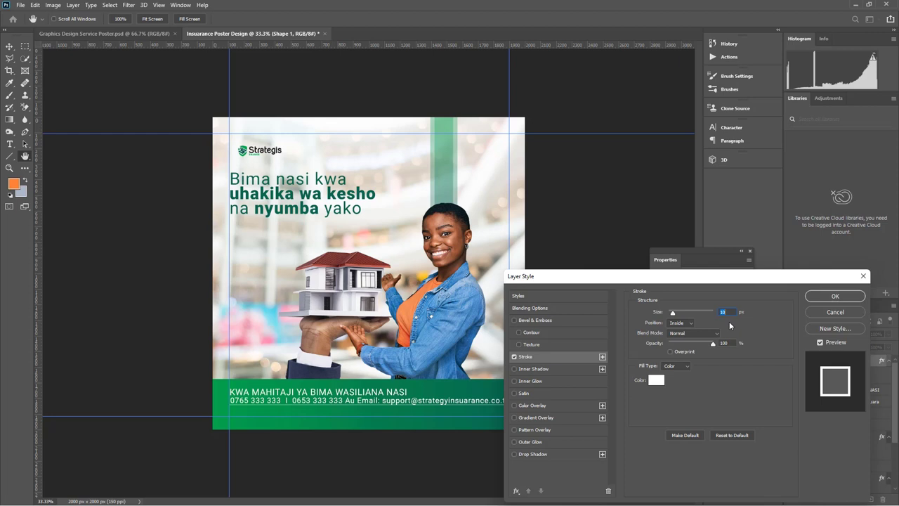
pyautogui.write('5')
pyautogui.click(819, 297)
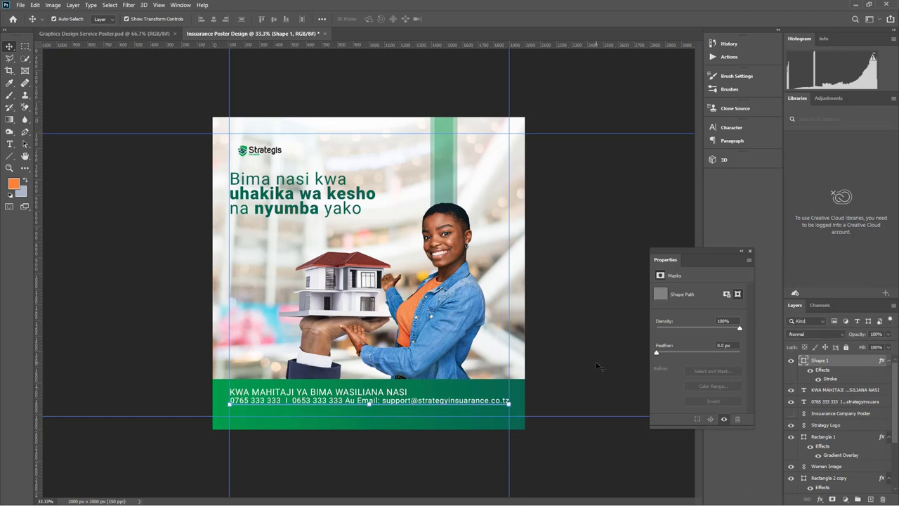
# - Duplicate the contact text line just below the original
pyautogui.click(596, 365)
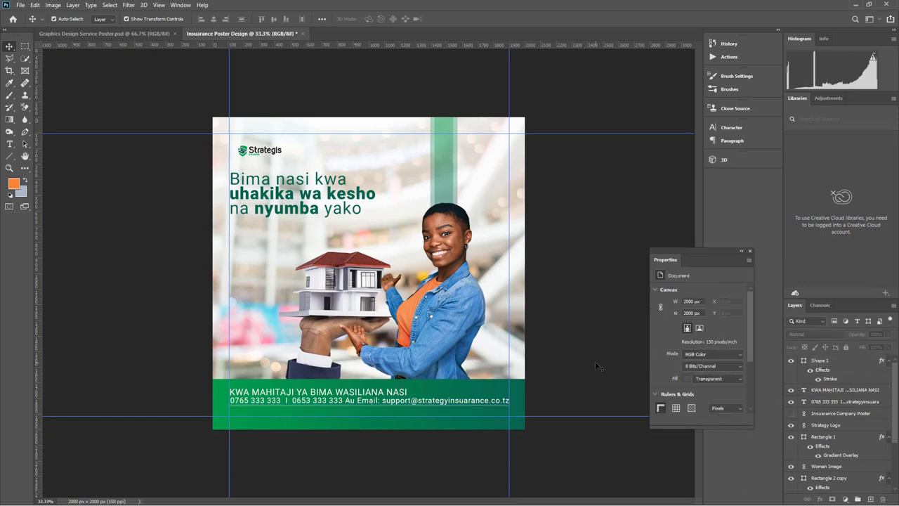
pyautogui.click(399, 410)
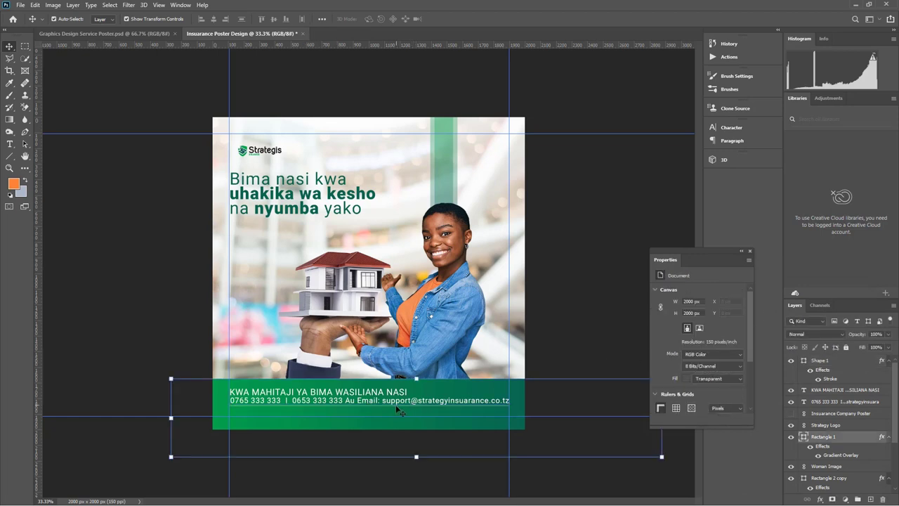
pyautogui.click(588, 320)
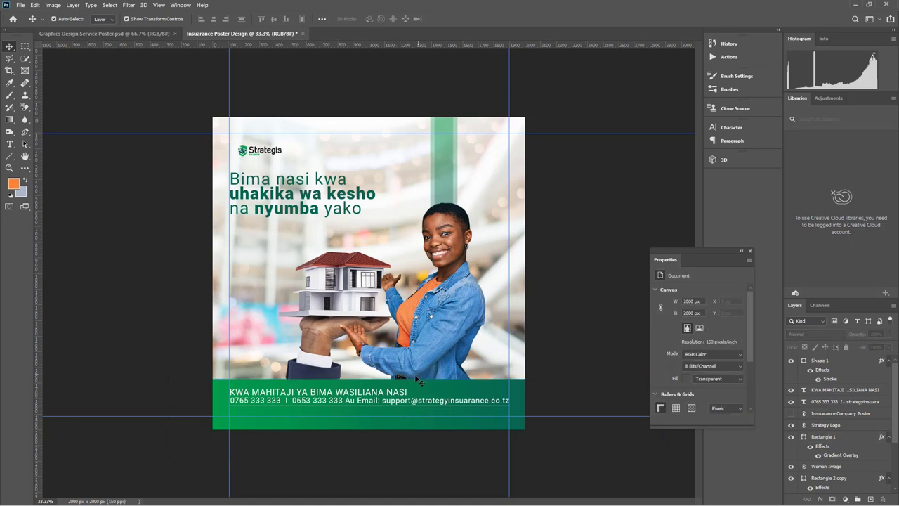
pyautogui.click(392, 406)
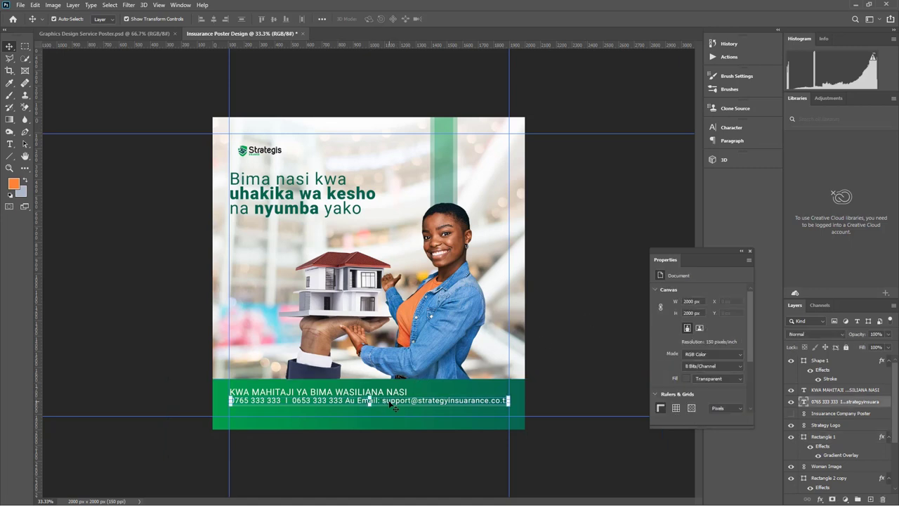
pyautogui.click(600, 333)
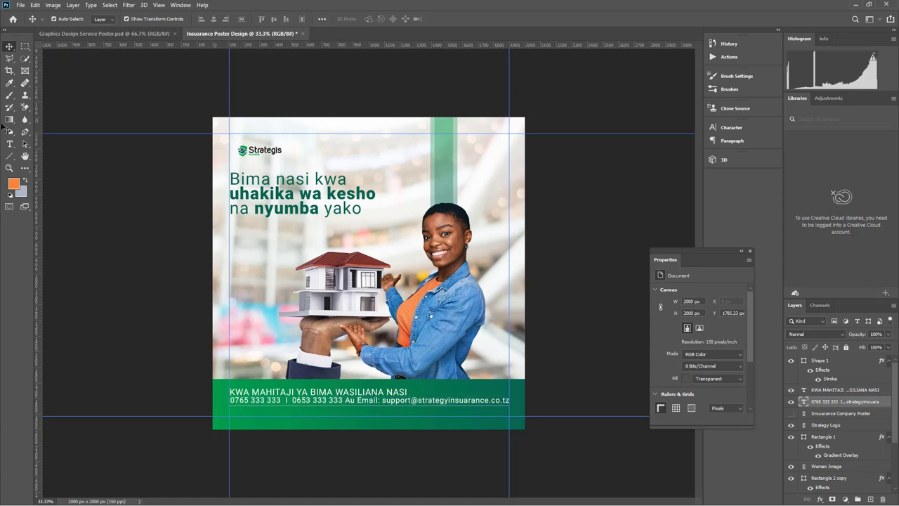
pyautogui.click(367, 405)
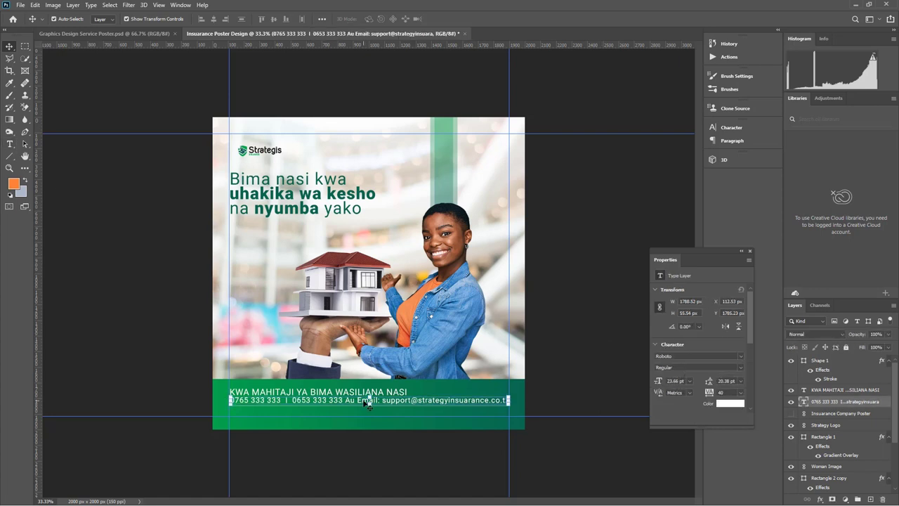
pyautogui.moveTo(364, 402)
pyautogui.mouseDown()
pyautogui.moveTo(361, 389)
pyautogui.moveTo(371, 388)
pyautogui.moveTo(363, 412)
pyautogui.mouseUp()
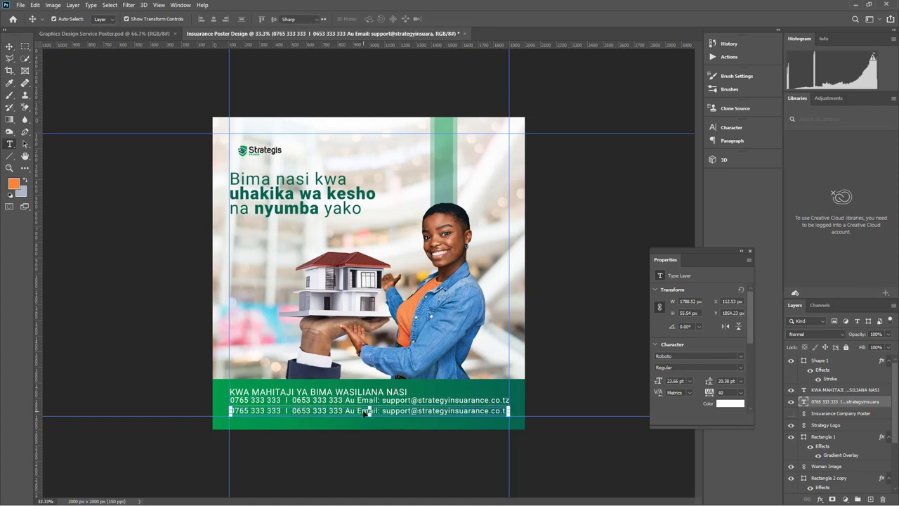
# - Replace the duplicate's text with 'strategyinsuarance' from clipboard history and shift it right
pyautogui.doubleClick(363, 411)
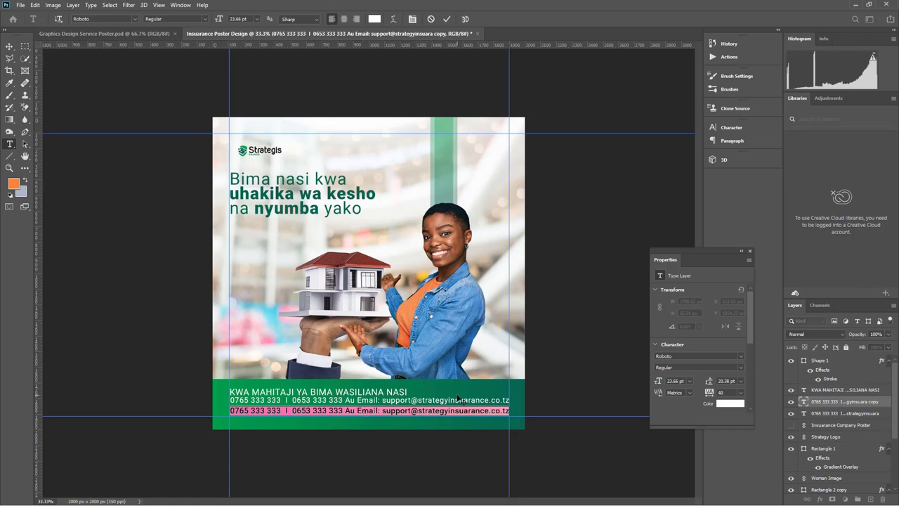
pyautogui.press('super+v')
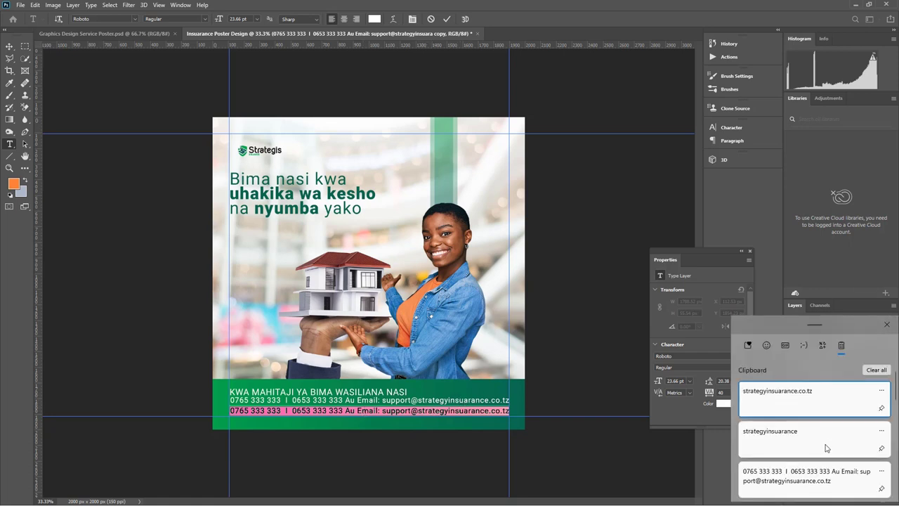
pyautogui.scroll(-2, 827, 447)
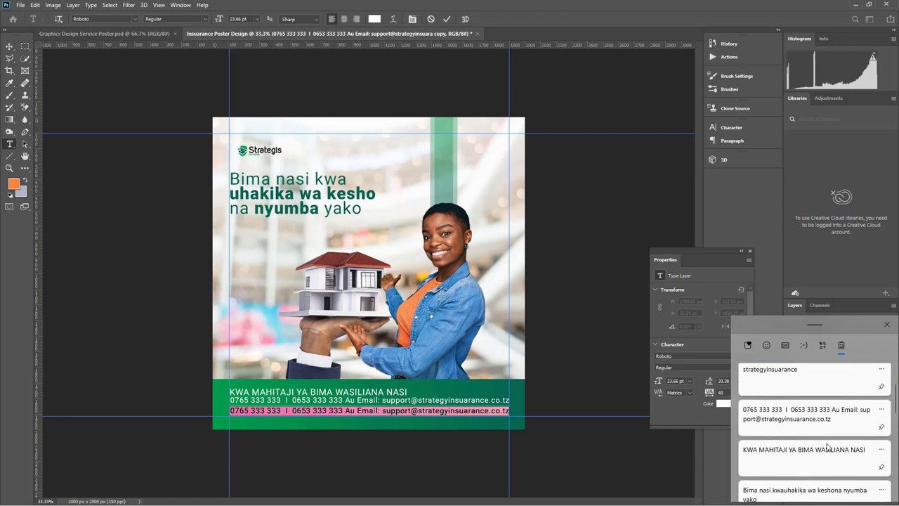
pyautogui.scroll(-2, 828, 446)
pyautogui.scroll(4, 828, 447)
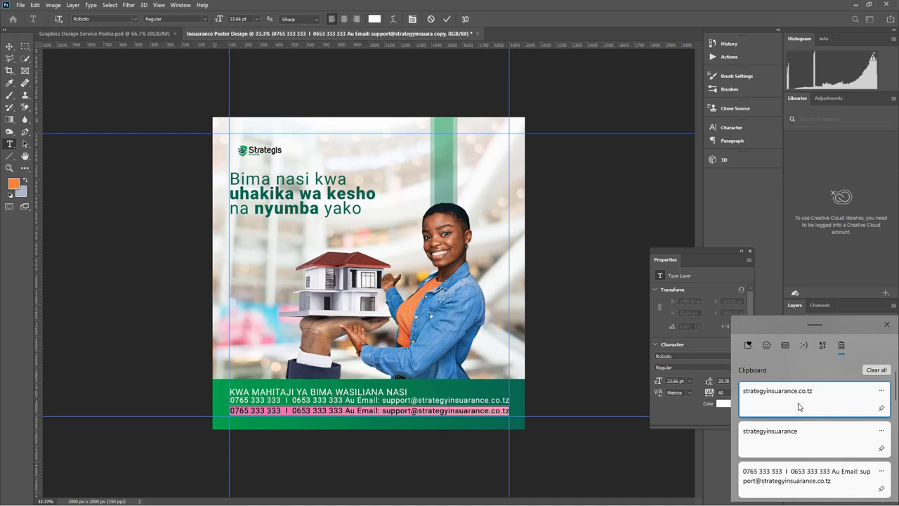
pyautogui.click(792, 440)
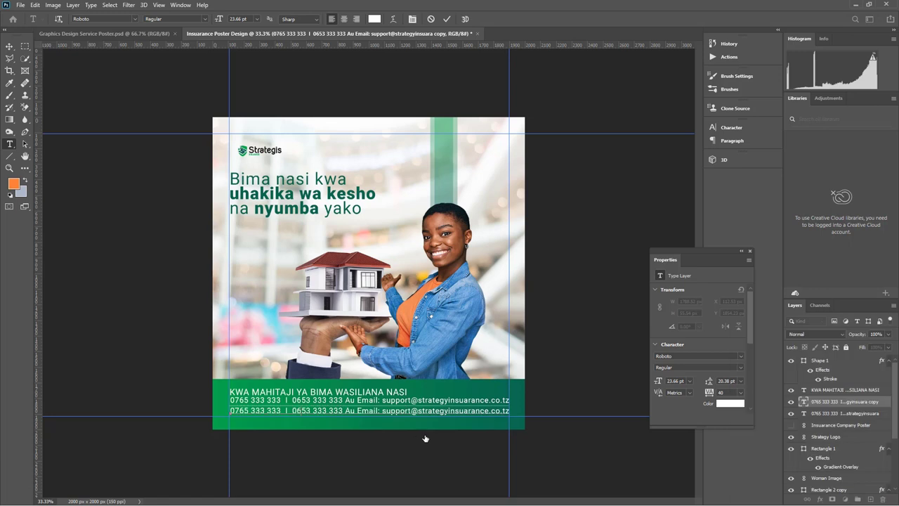
pyautogui.click(9, 46)
pyautogui.moveTo(301, 416); pyautogui.dragTo(358, 417)
# - Place the instagram icon file as a linked image, scaled down below the phone numbers
pyautogui.click(19, 7)
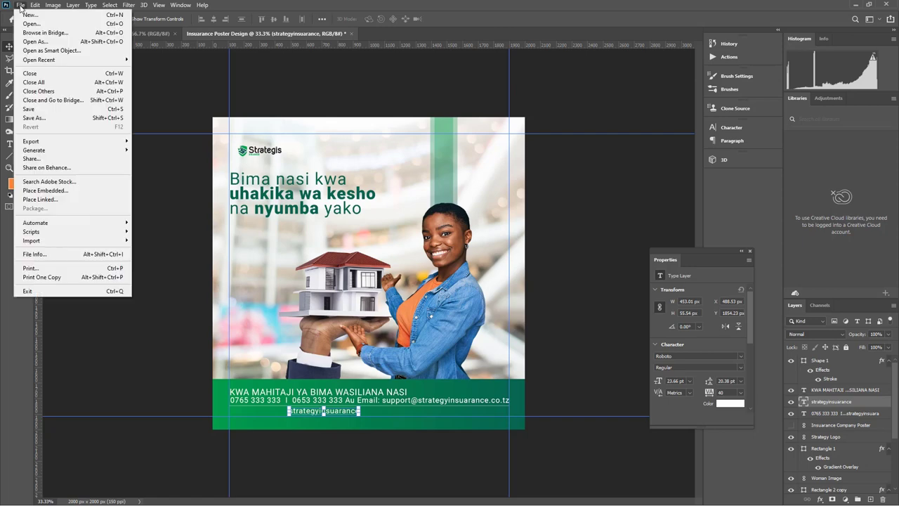
pyautogui.click(374, 79)
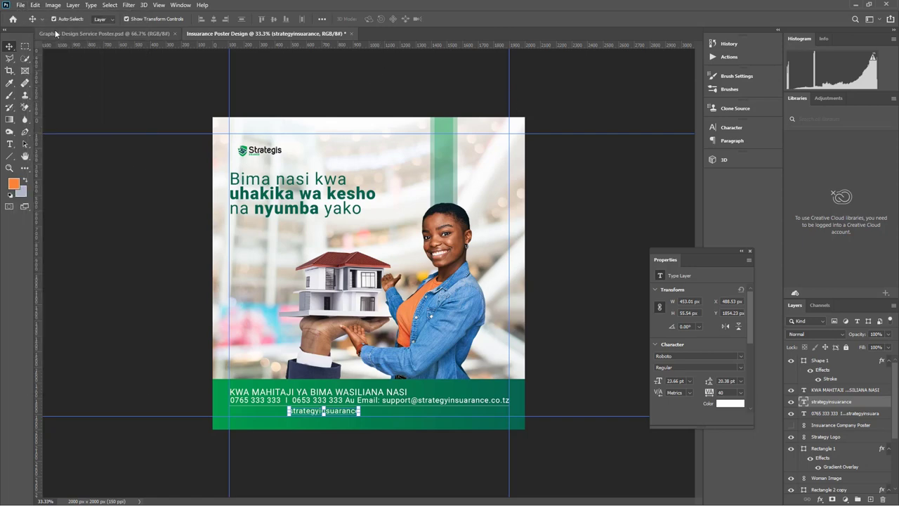
pyautogui.click(20, 6)
pyautogui.click(143, 186)
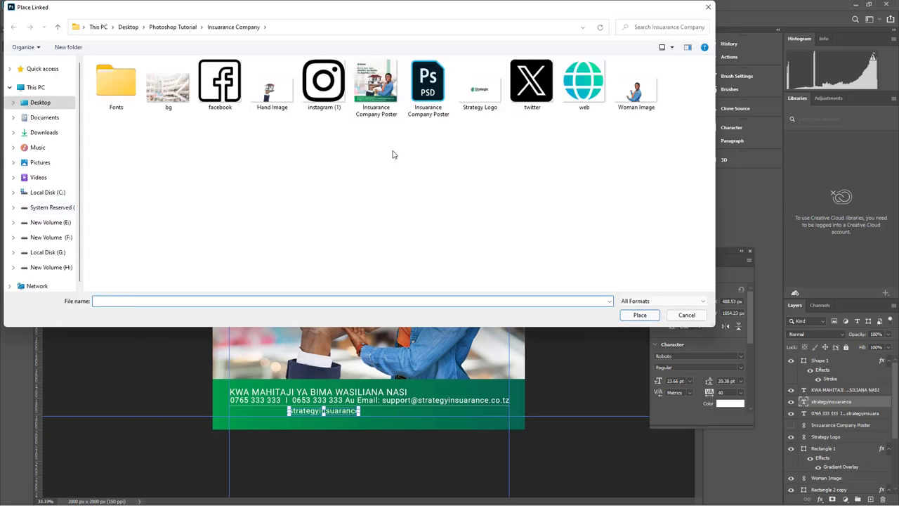
pyautogui.click(324, 83)
pyautogui.click(640, 315)
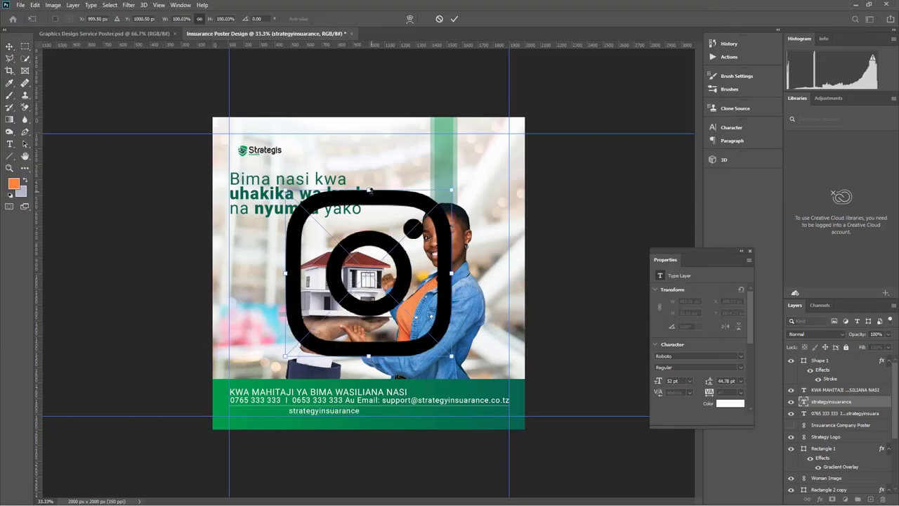
pyautogui.moveTo(367, 189); pyautogui.dragTo(240, 408)
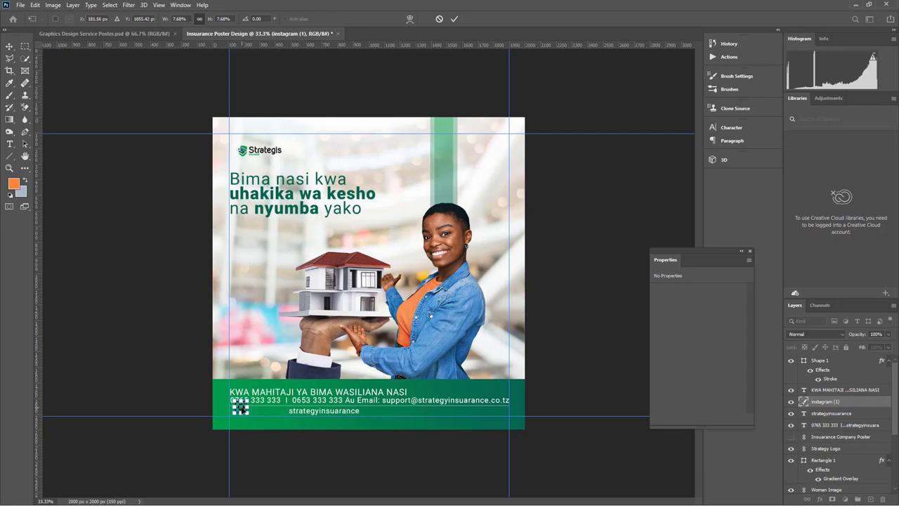
pyautogui.moveTo(241, 406); pyautogui.dragTo(239, 416)
# - Shrink the Instagram icon further and commit its size and position
pyautogui.hotkey('ctrl', '+')
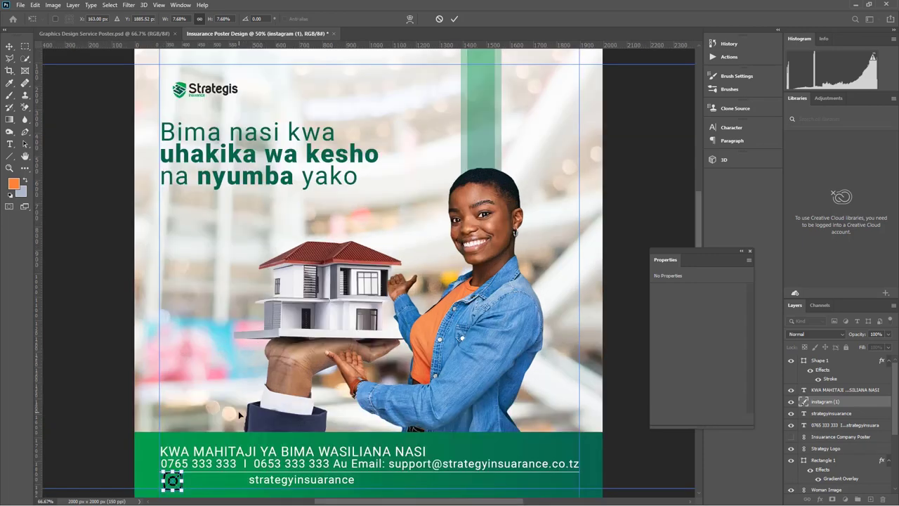
pyautogui.hotkey('ctrl', '+')
pyautogui.hotkey('alt', '[')
pyautogui.scroll(-5, 279, 375)
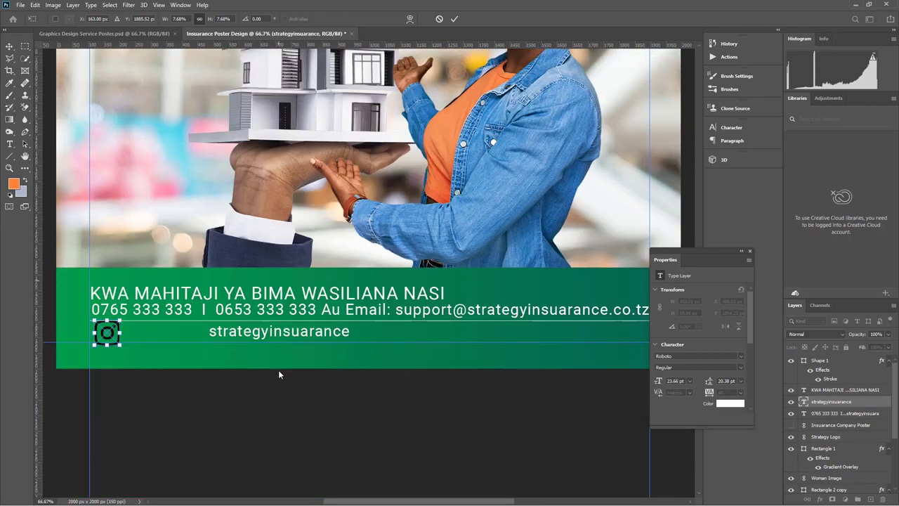
pyautogui.moveTo(108, 321)
pyautogui.mouseDown()
pyautogui.moveTo(128, 320)
pyautogui.moveTo(104, 333)
pyautogui.mouseUp()
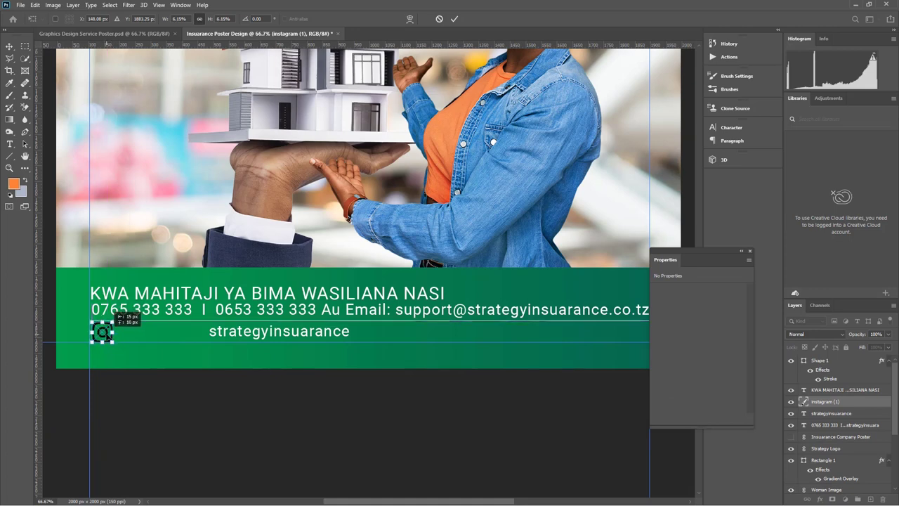
pyautogui.click(454, 19)
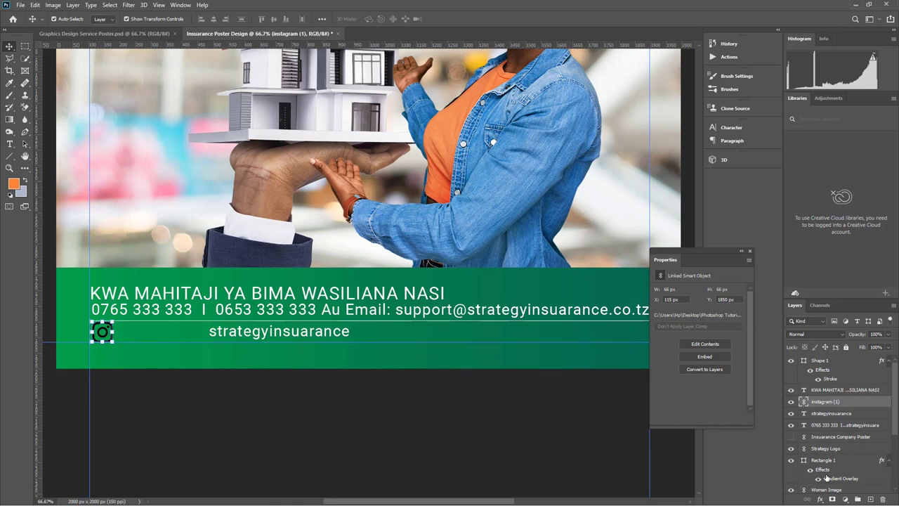
# - Give the Instagram icon a white Color Overlay and resize it to 55 px
pyautogui.click(821, 498)
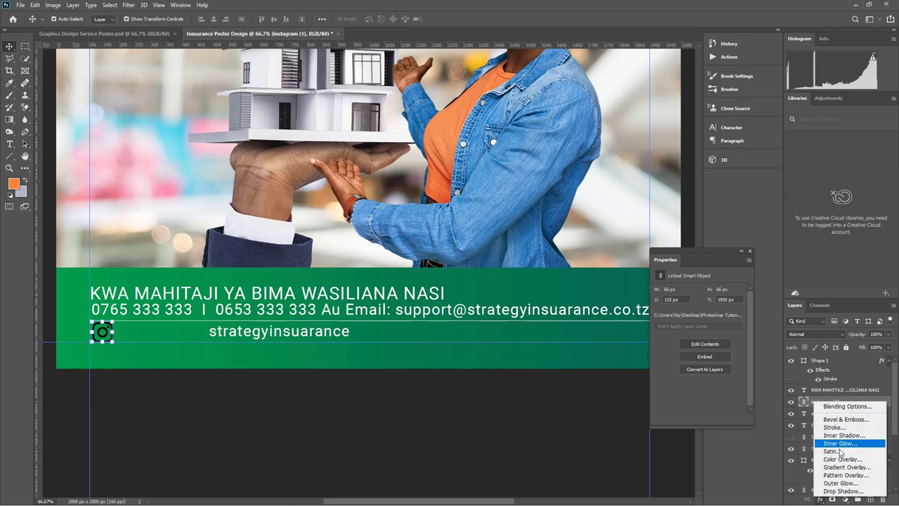
pyautogui.click(841, 466)
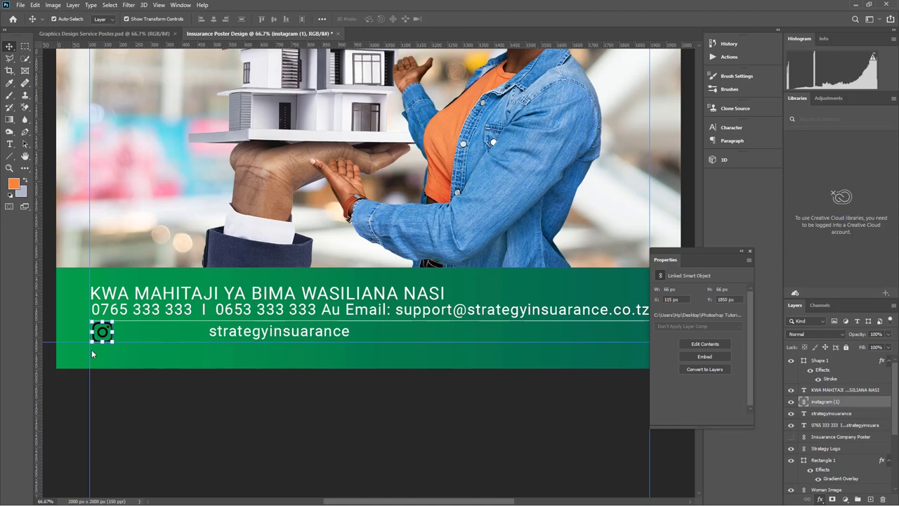
pyautogui.hotkey('alt', 'l')
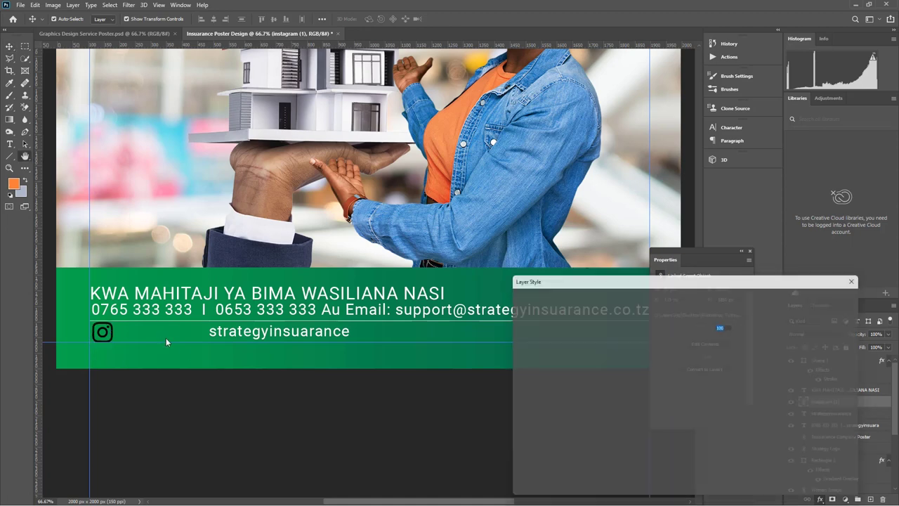
pyautogui.click(830, 295)
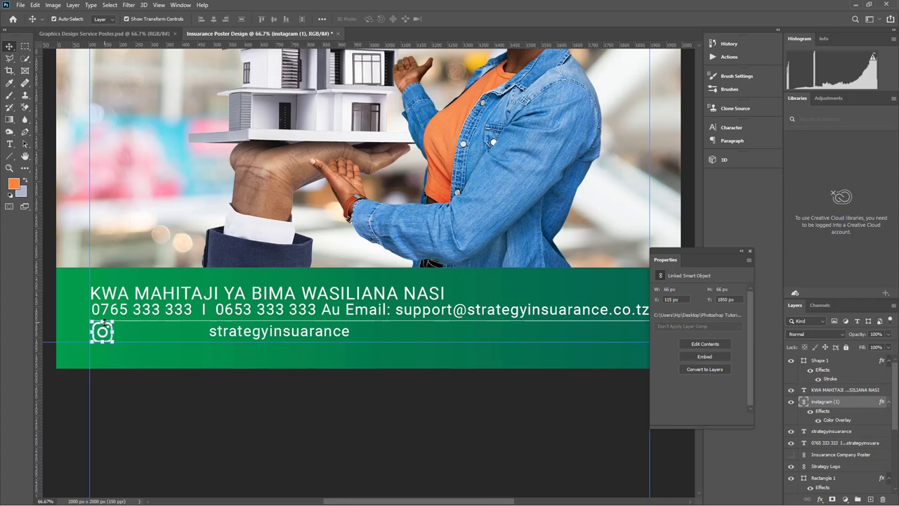
pyautogui.hotkey('ctrl', 't')
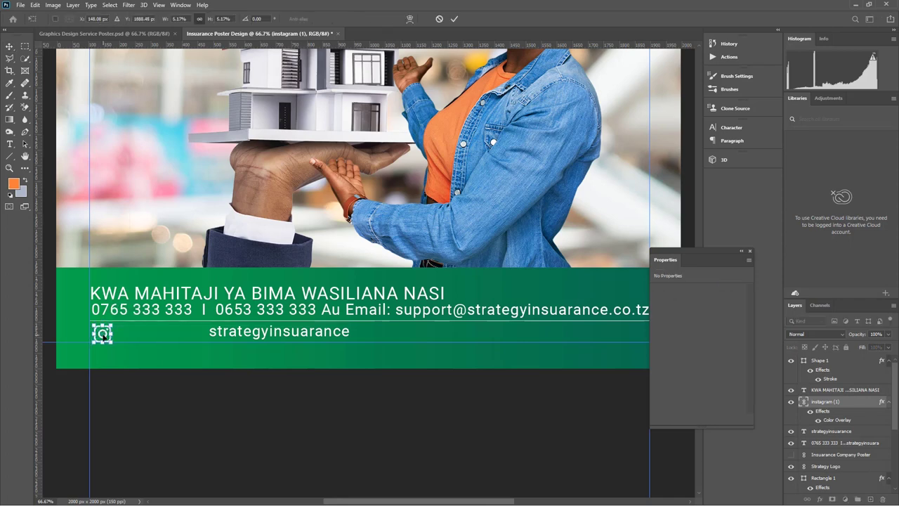
pyautogui.moveTo(114, 321); pyautogui.dragTo(99, 330)
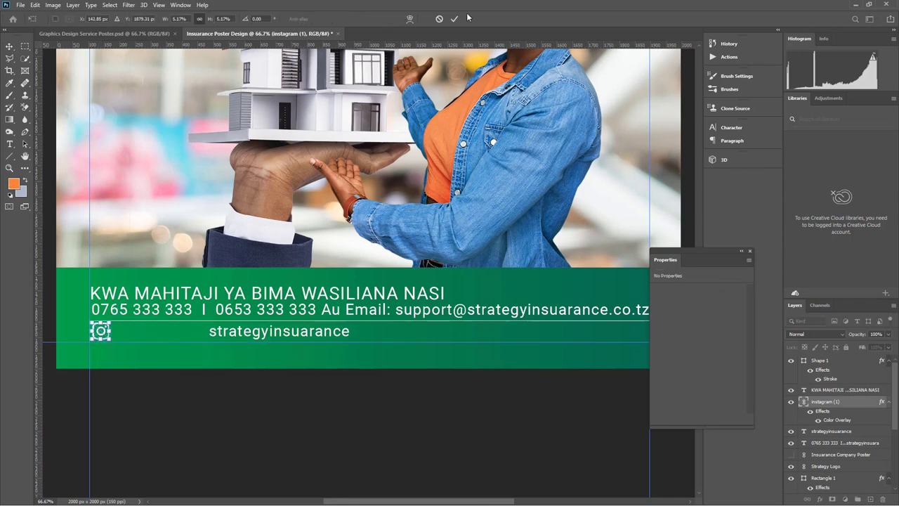
pyautogui.press('Return')
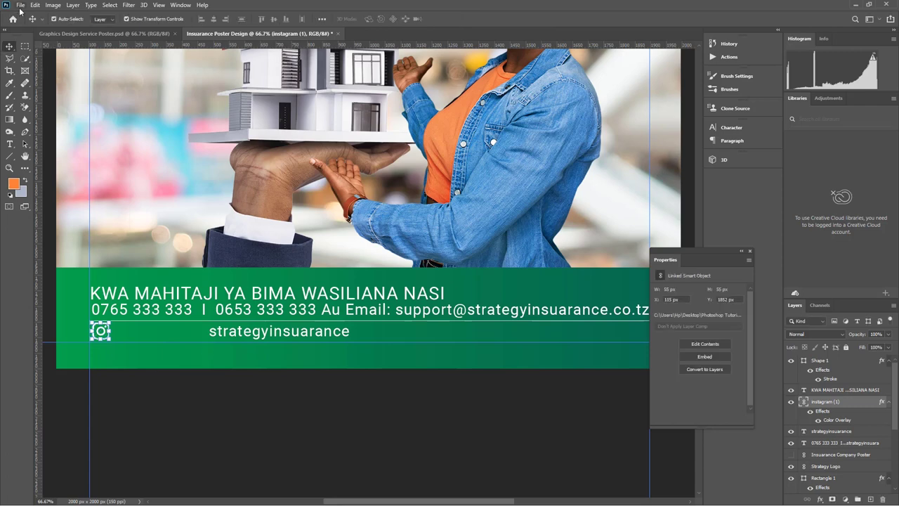
# - Place the facebook icon file, shrink it, and position it just right of Instagram
pyautogui.click(20, 6)
pyautogui.press('Escape')
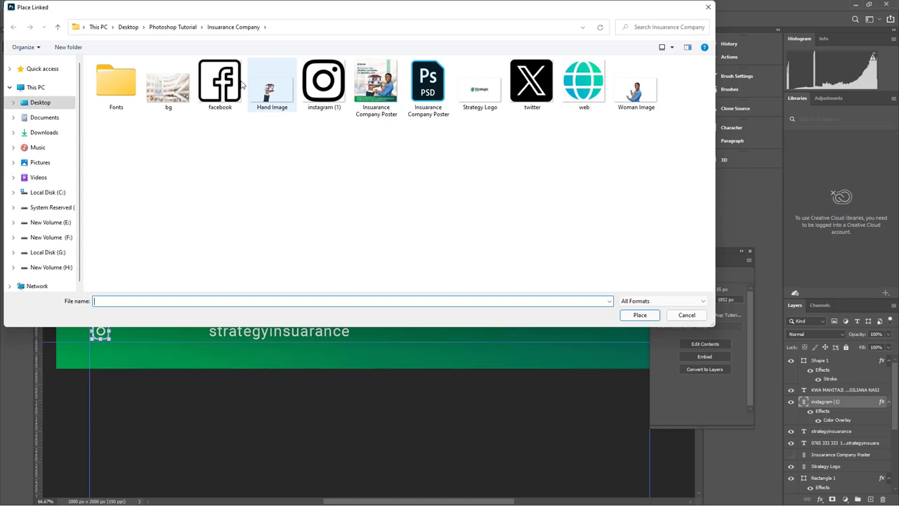
pyautogui.doubleClick(237, 85)
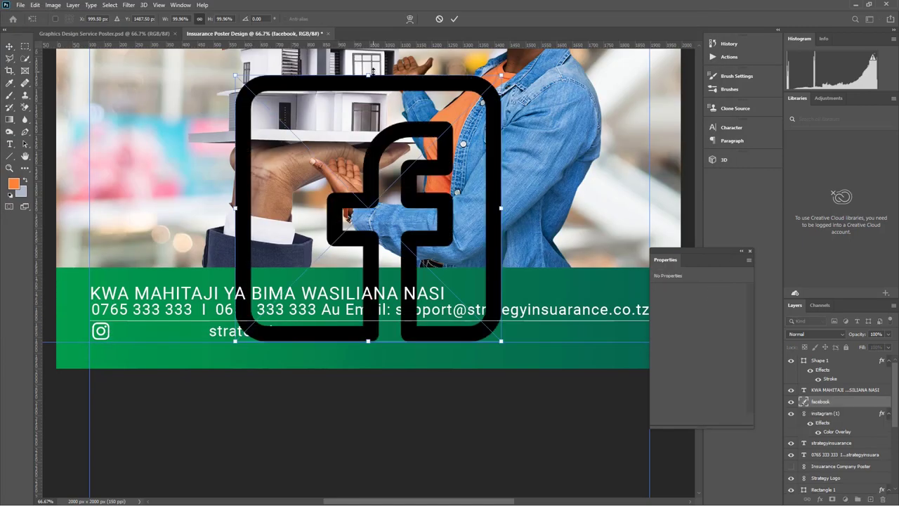
pyautogui.moveTo(368, 73); pyautogui.dragTo(368, 336)
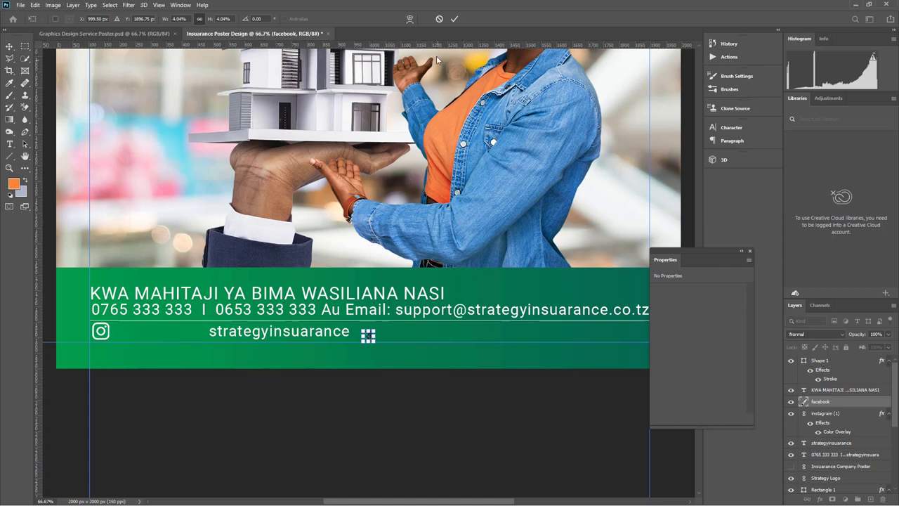
pyautogui.click(454, 18)
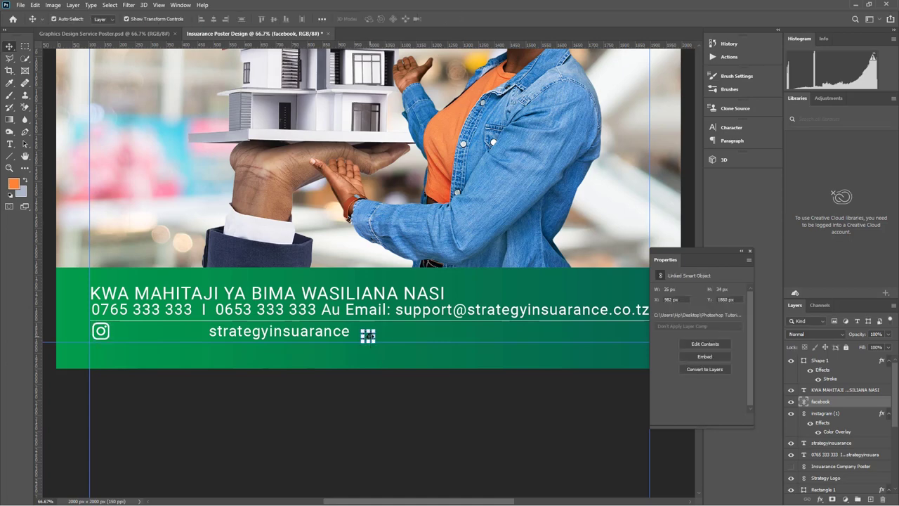
pyautogui.hotkey('ctrl', '+')
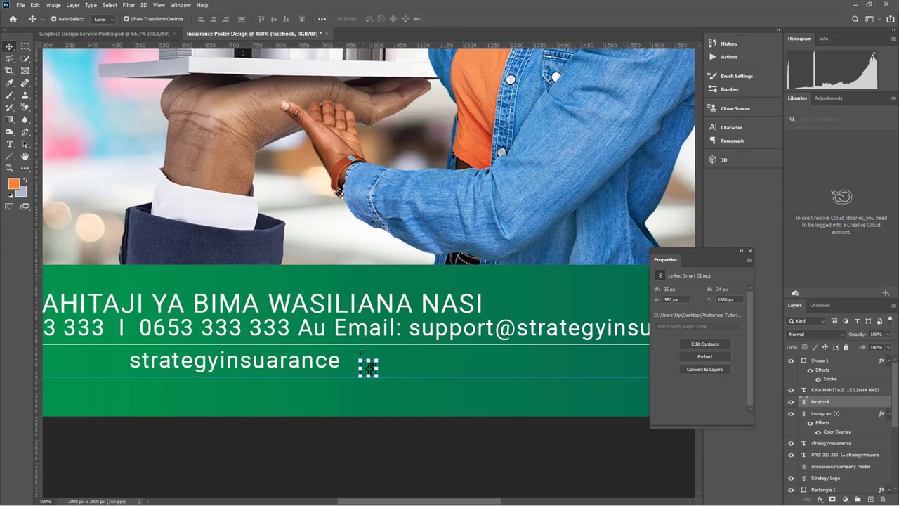
pyautogui.moveTo(369, 369); pyautogui.dragTo(85, 367)
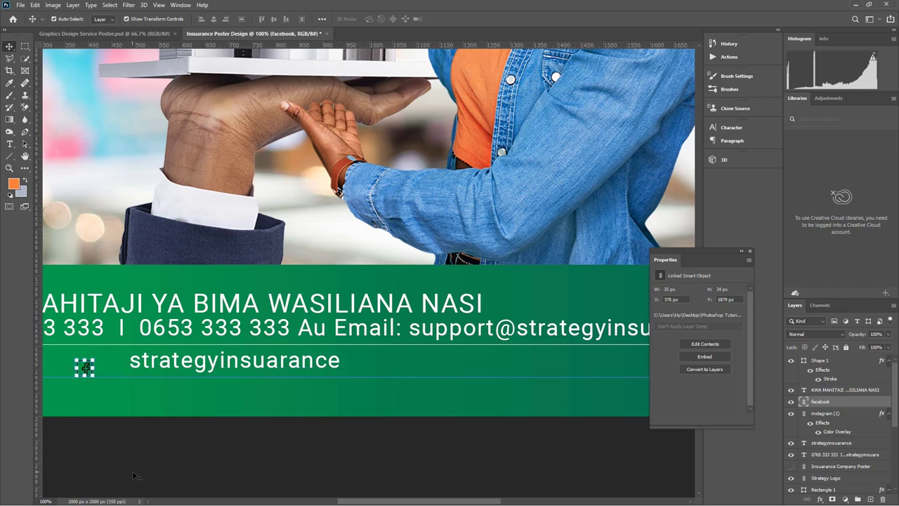
pyautogui.moveTo(326, 503); pyautogui.dragTo(285, 503)
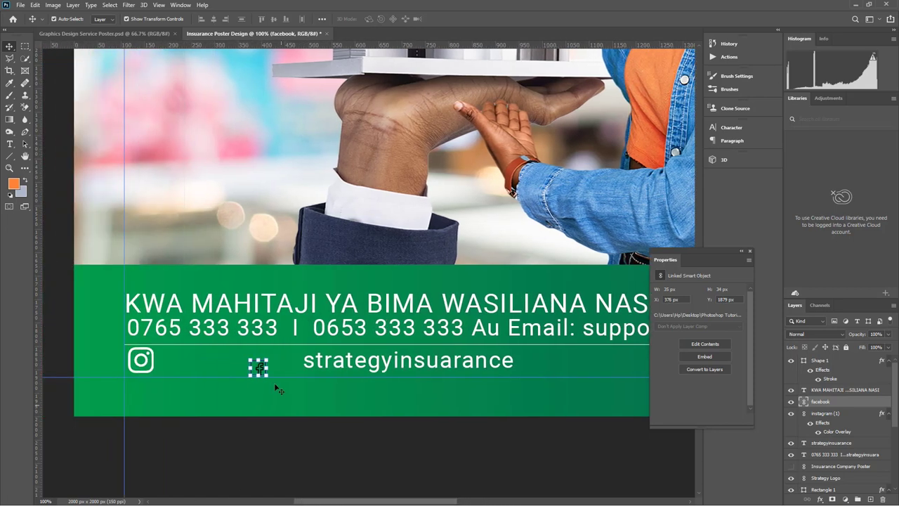
pyautogui.moveTo(259, 367); pyautogui.dragTo(184, 342)
# - Resize the Facebook icon to 55 px and give it a white Color Overlay
pyautogui.hotkey('ctrl', 't')
pyautogui.click(460, 20)
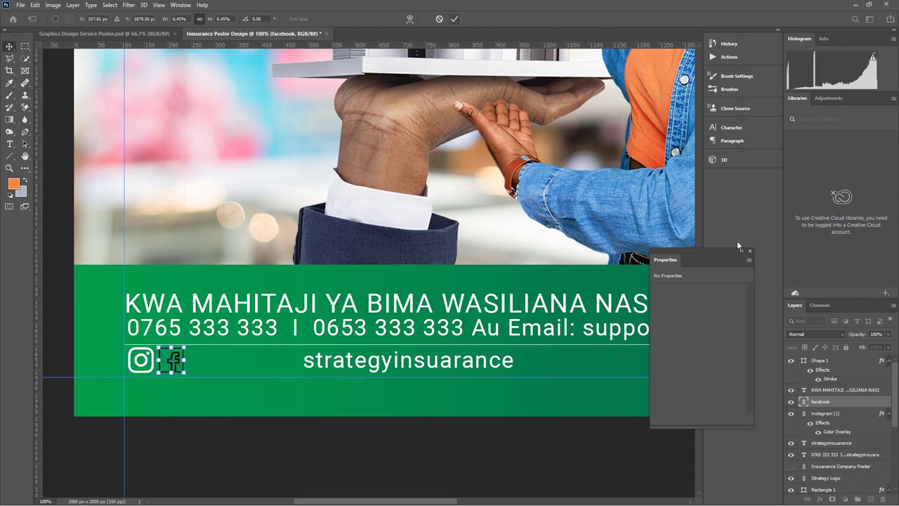
pyautogui.click(822, 500)
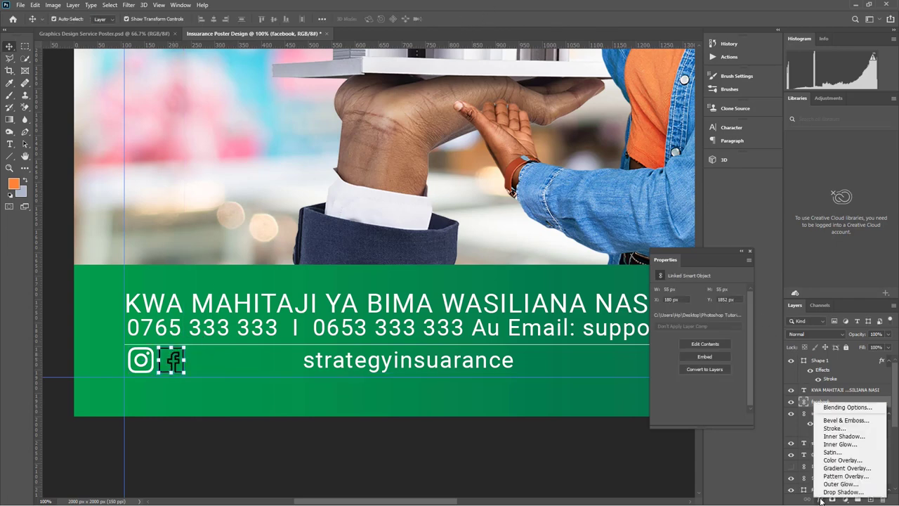
pyautogui.click(836, 458)
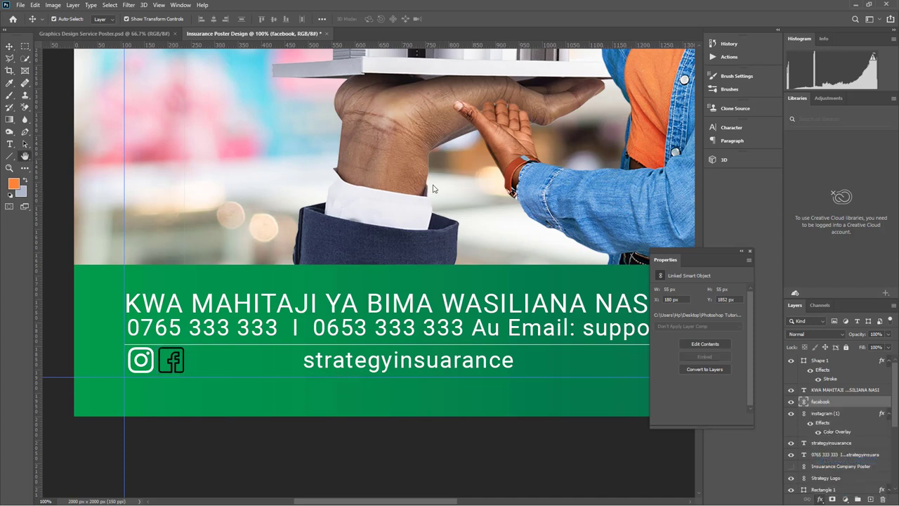
pyautogui.click(833, 296)
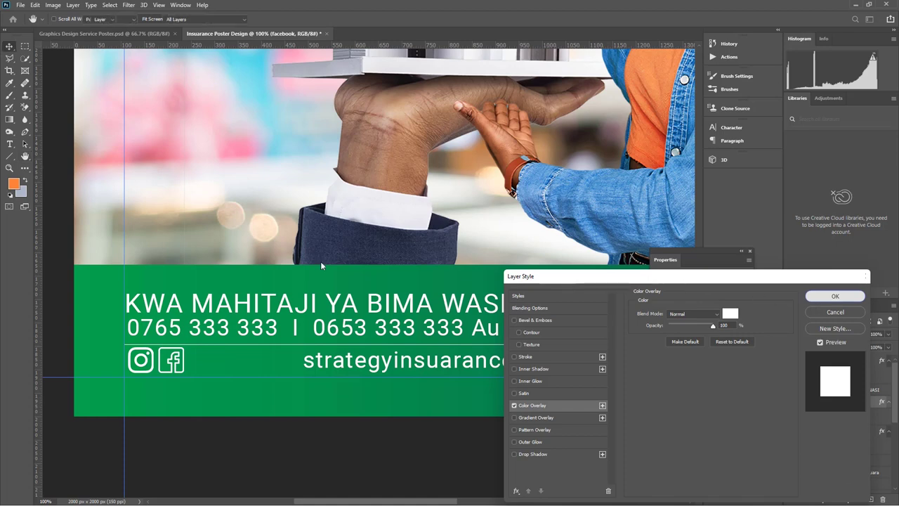
# - Place the twitter (X) logo file and scale it to icon size beside Facebook
pyautogui.click(21, 5)
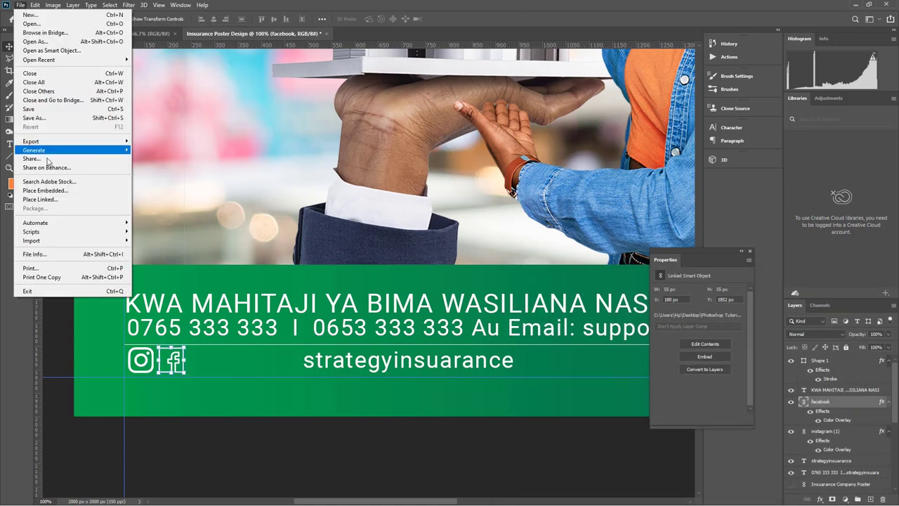
pyautogui.click(42, 199)
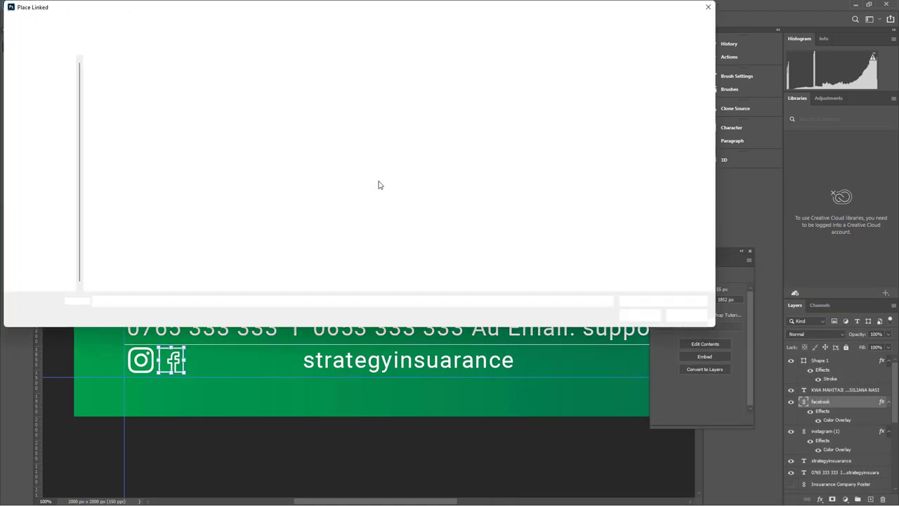
pyautogui.doubleClick(538, 82)
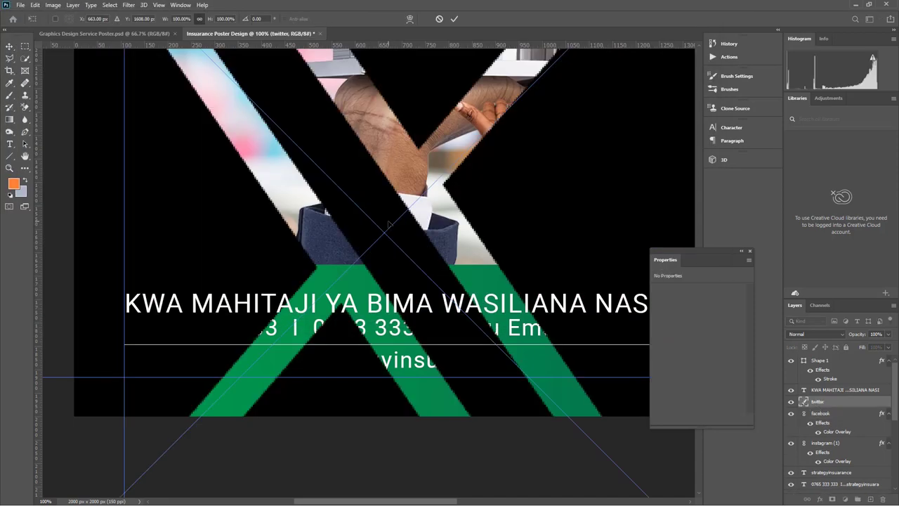
pyautogui.scroll(-2, 389, 224)
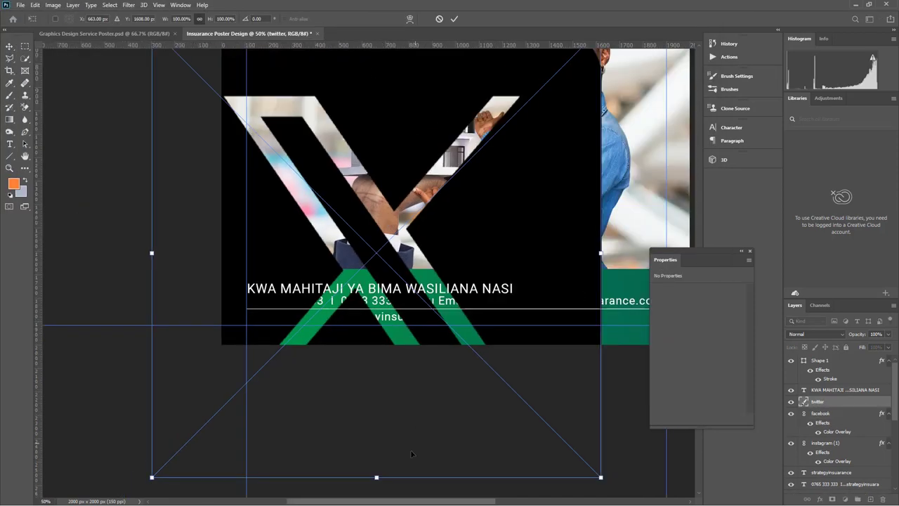
pyautogui.moveTo(376, 477); pyautogui.dragTo(390, 246)
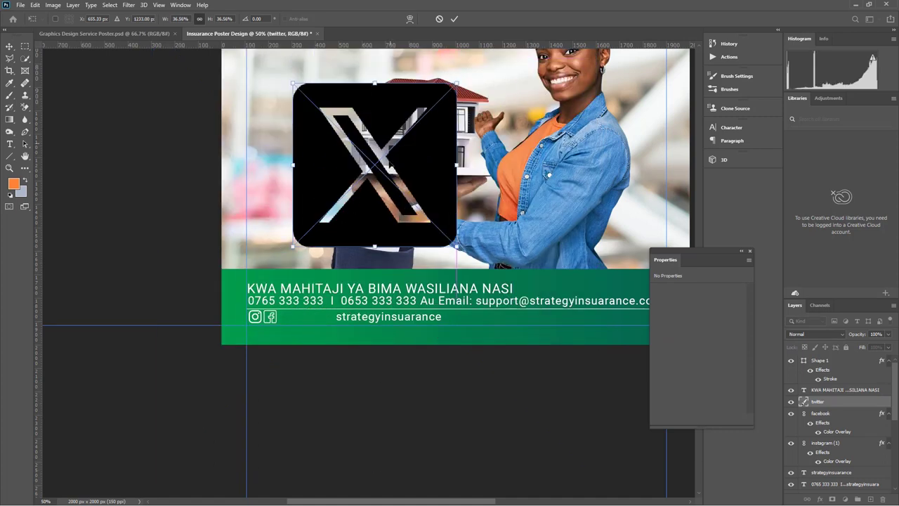
pyautogui.moveTo(376, 83); pyautogui.dragTo(293, 317)
pyautogui.hotkey('ctrl', '+')
pyautogui.hotkey('ctrl', '+')
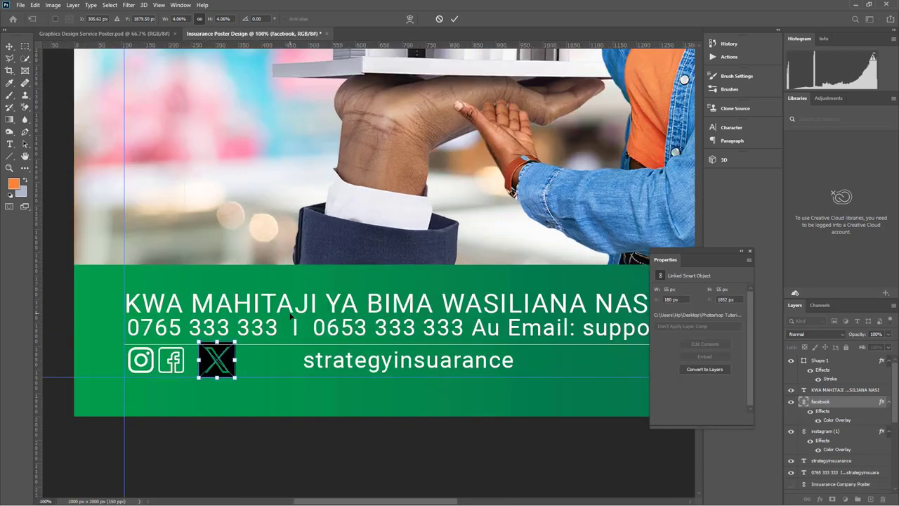
pyautogui.scroll(-1, 369, 281)
pyautogui.scroll(-1, 198, 292)
pyautogui.moveTo(216, 280); pyautogui.dragTo(201, 298)
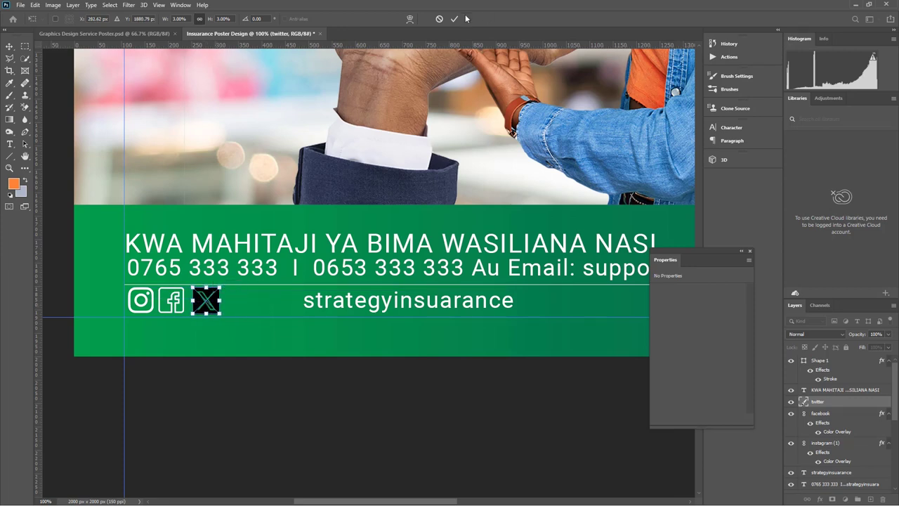
pyautogui.press('Return')
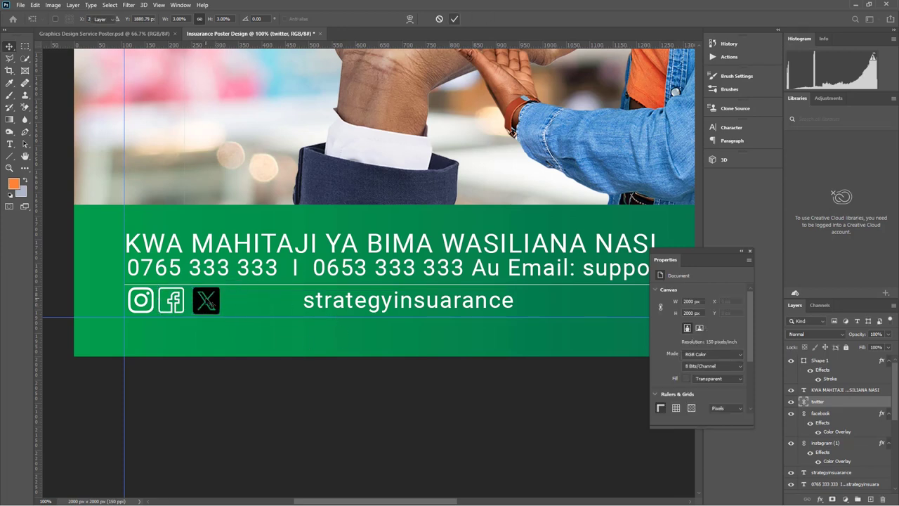
# - Give the X icon a white Color Overlay and move the strategyinsuarance handle next to it
pyautogui.click(821, 500)
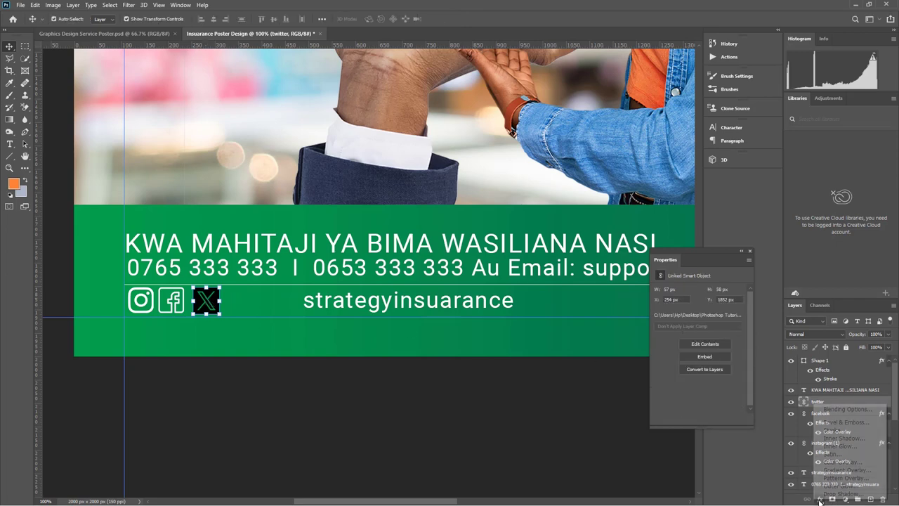
pyautogui.click(520, 281)
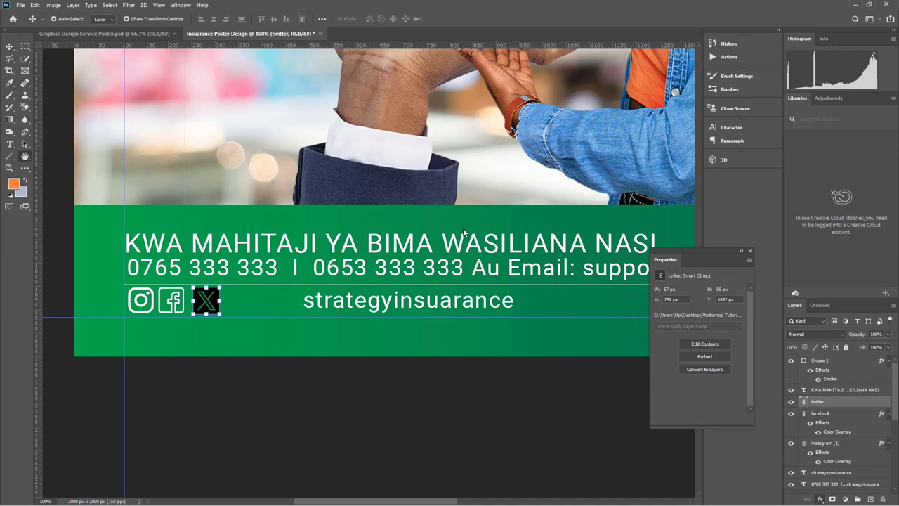
pyautogui.click(835, 297)
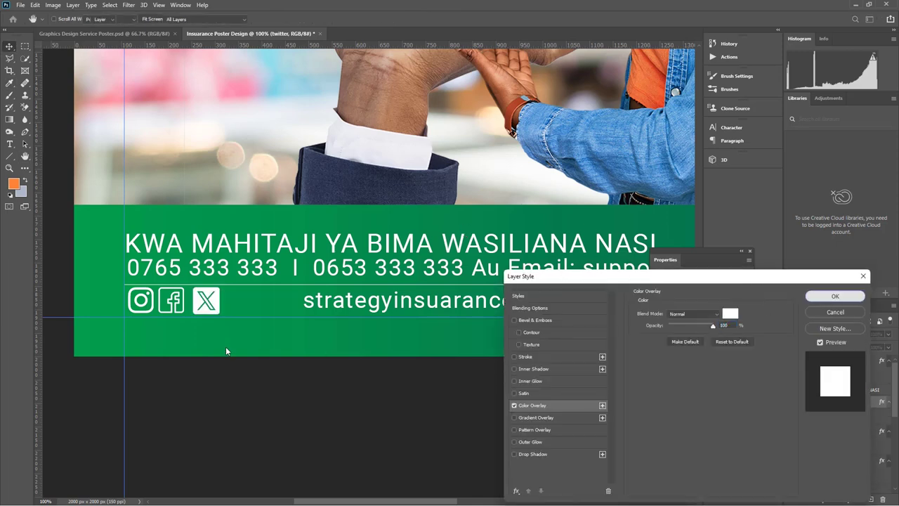
pyautogui.moveTo(344, 308); pyautogui.dragTo(268, 305)
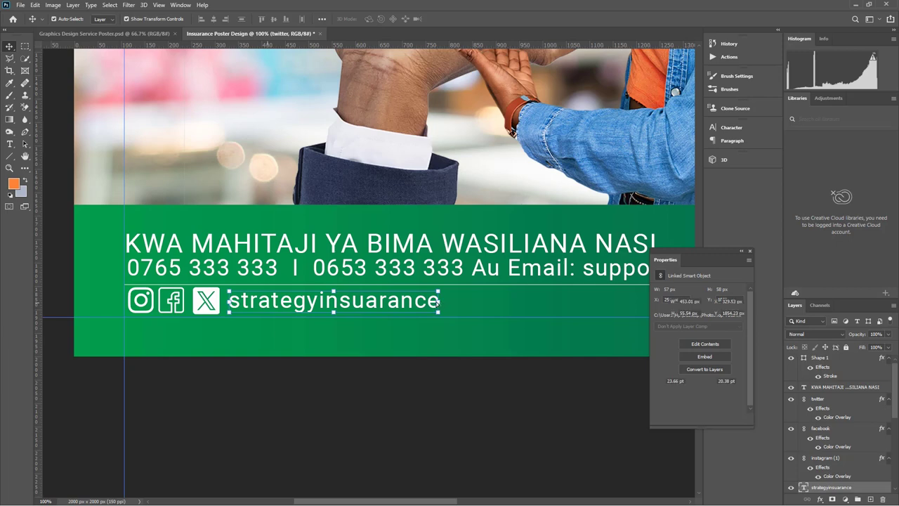
# - Rescale the strategyinsuarance handle to 23.34 pt, aligned beside the X icon
pyautogui.hotkey('ctrl', 't')
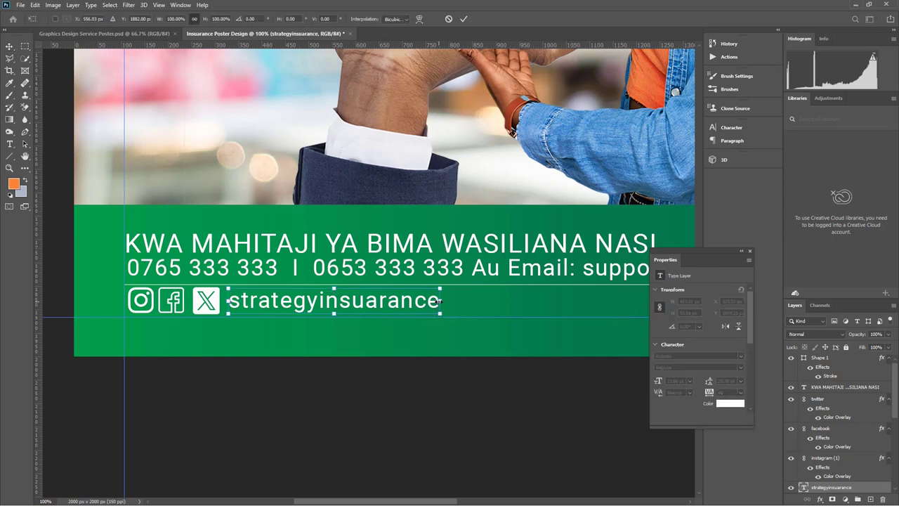
pyautogui.moveTo(438, 300); pyautogui.dragTo(482, 301)
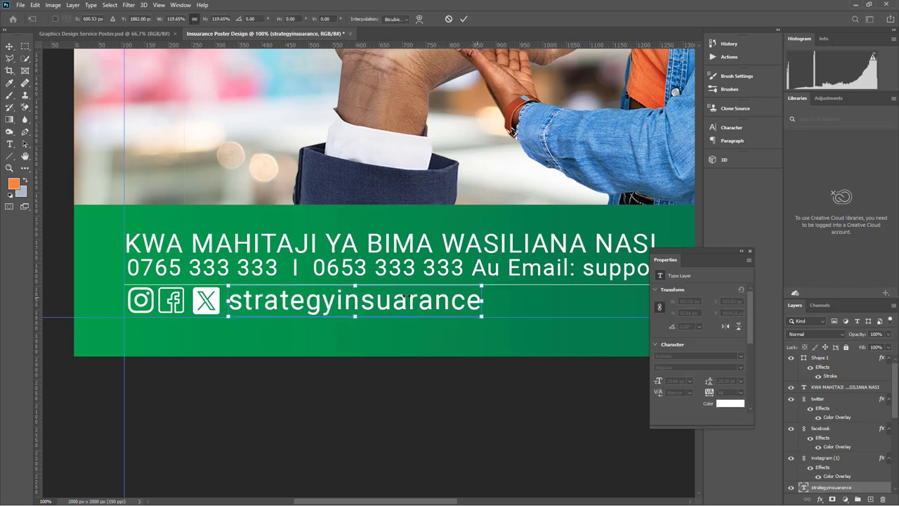
pyautogui.moveTo(339, 300); pyautogui.dragTo(334, 300)
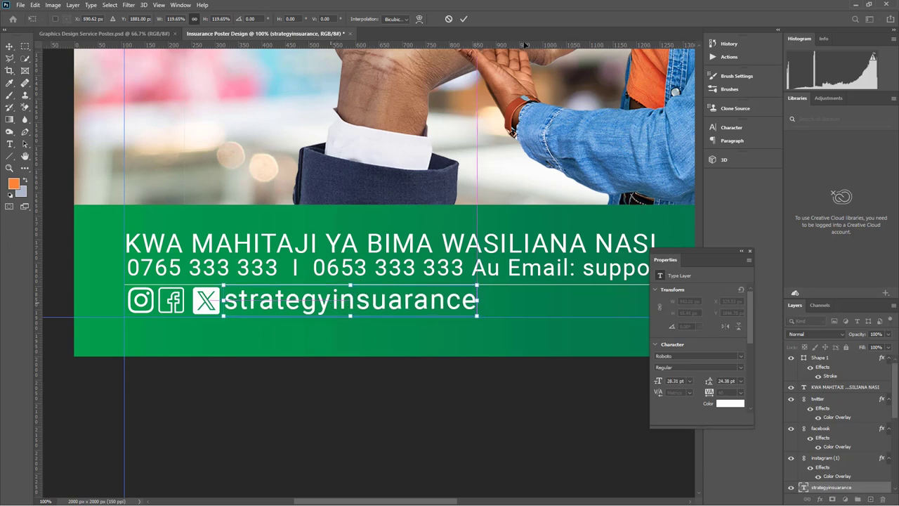
pyautogui.click(465, 20)
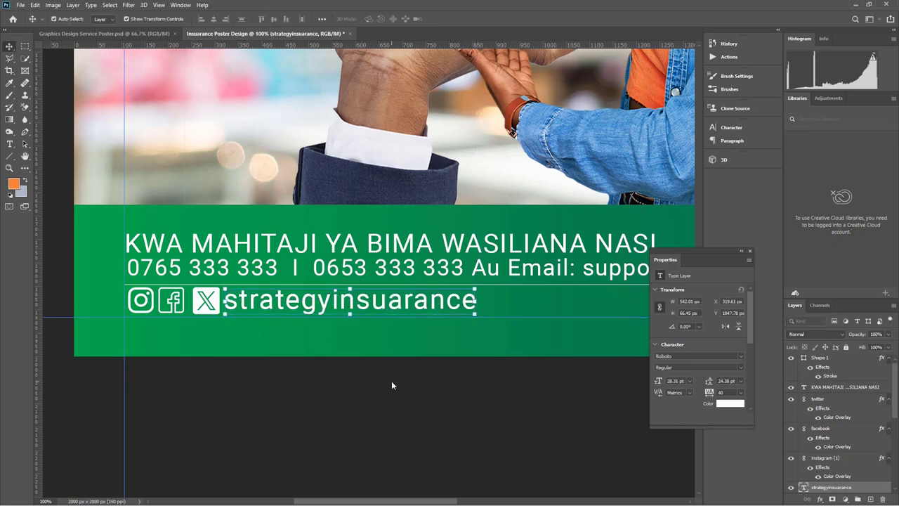
pyautogui.hotkey('ctrl', '-')
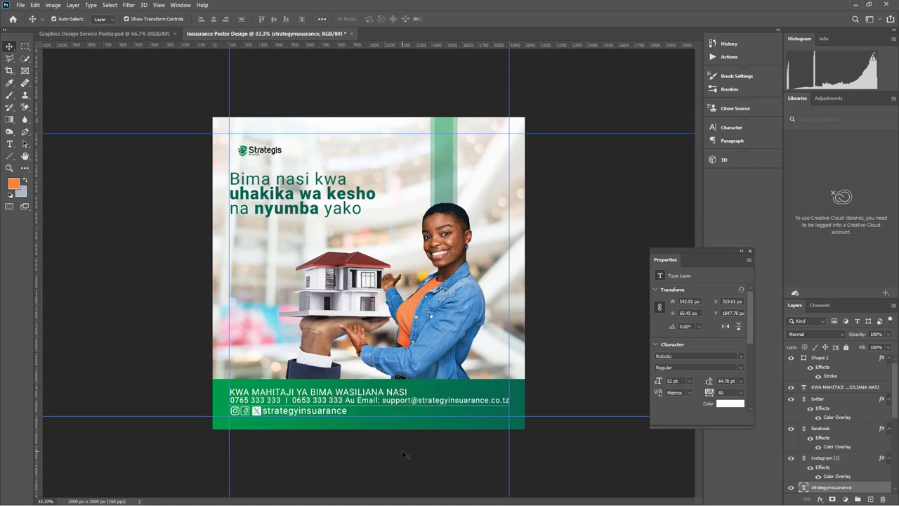
pyautogui.click(406, 455)
pyautogui.click(346, 418)
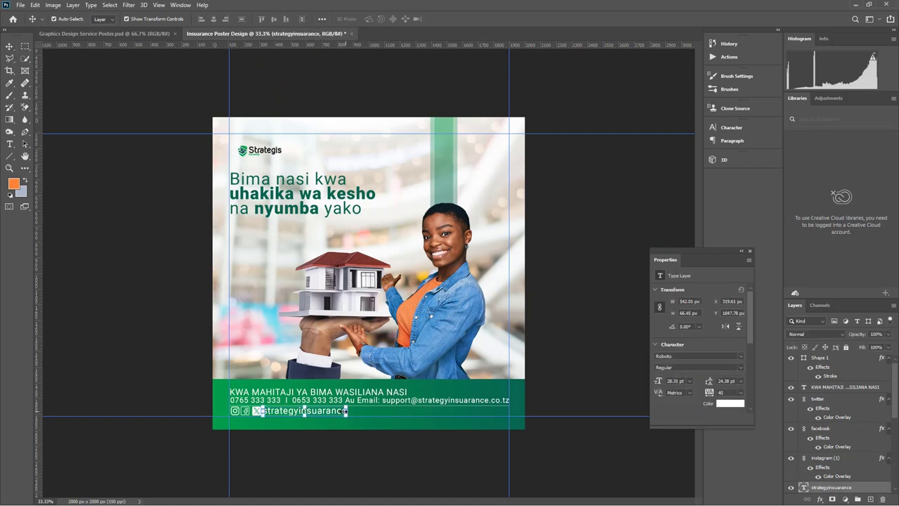
pyautogui.moveTo(346, 413); pyautogui.dragTo(334, 414)
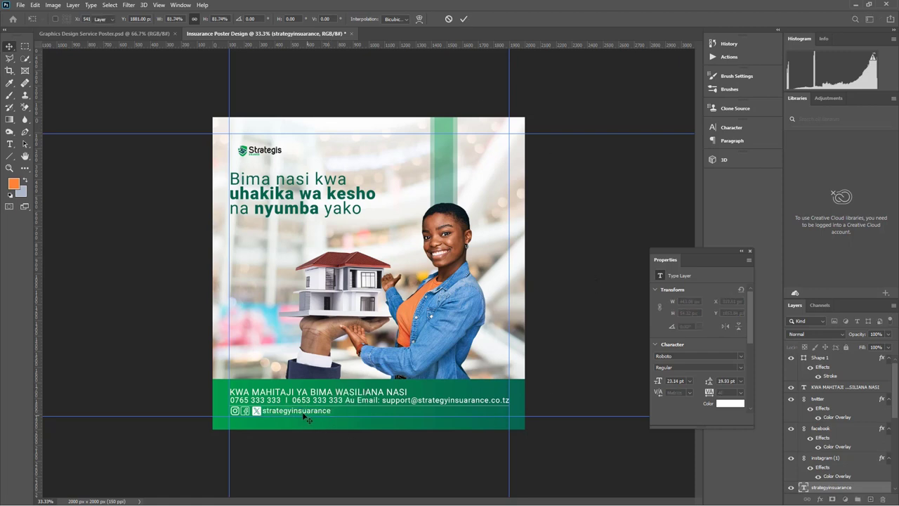
pyautogui.click(342, 427)
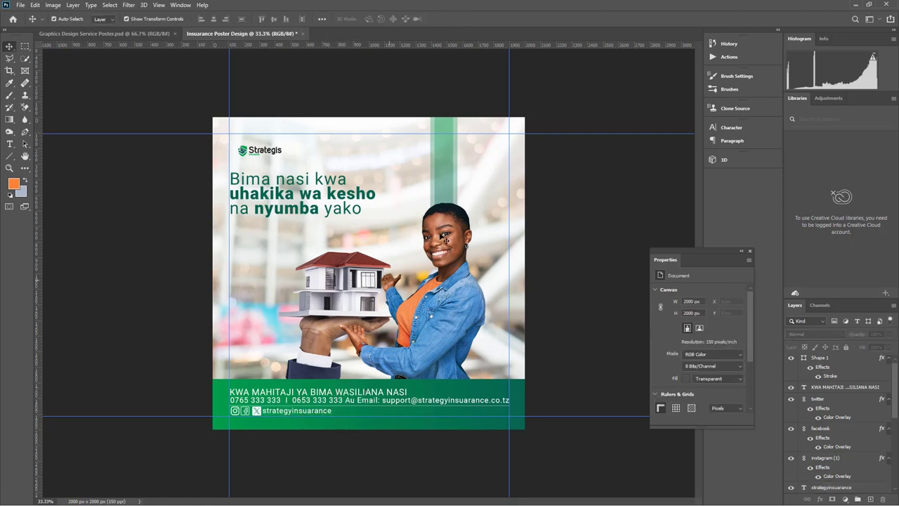
pyautogui.scroll(1, 830, 412)
pyautogui.scroll(-5, 801, 468)
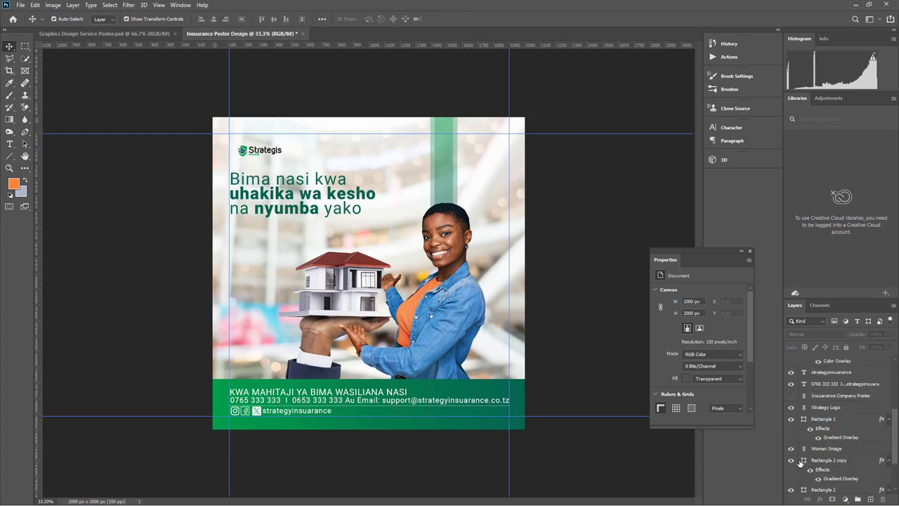
pyautogui.scroll(1, 800, 461)
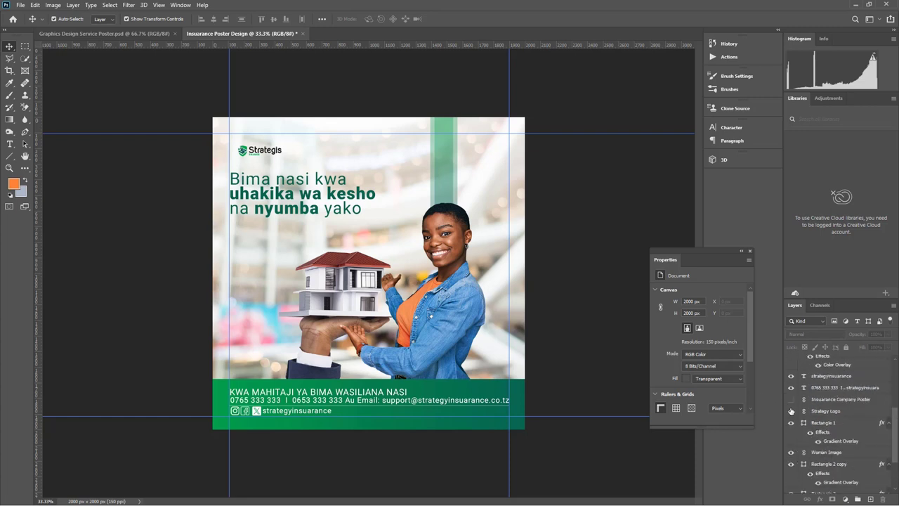
pyautogui.click(791, 400)
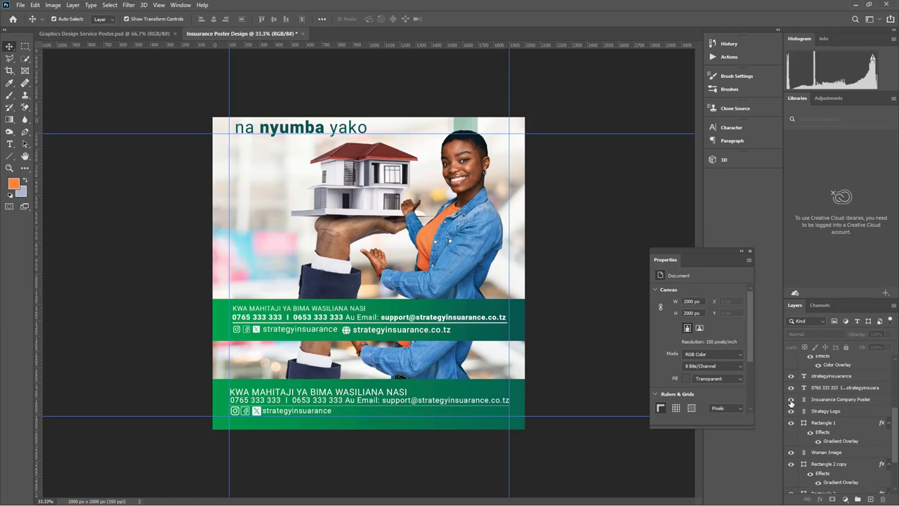
pyautogui.click(791, 400)
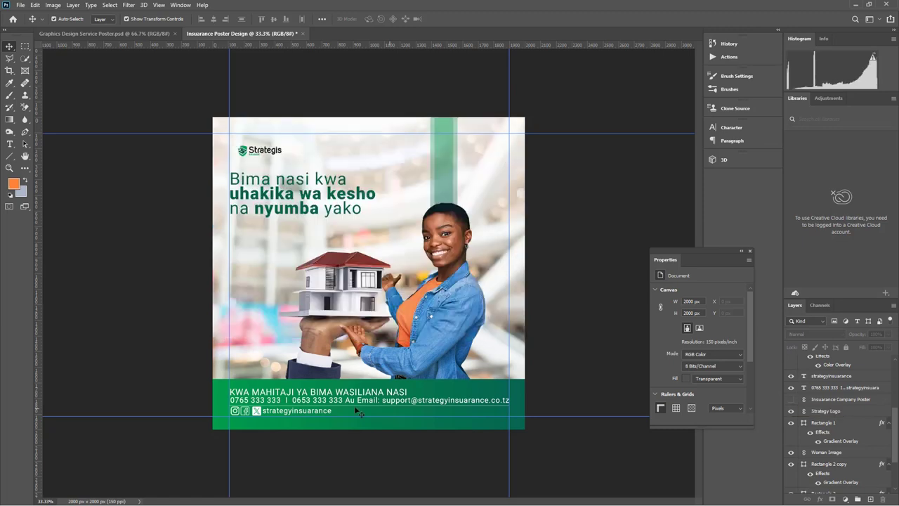
pyautogui.click(20, 4)
pyautogui.click(46, 196)
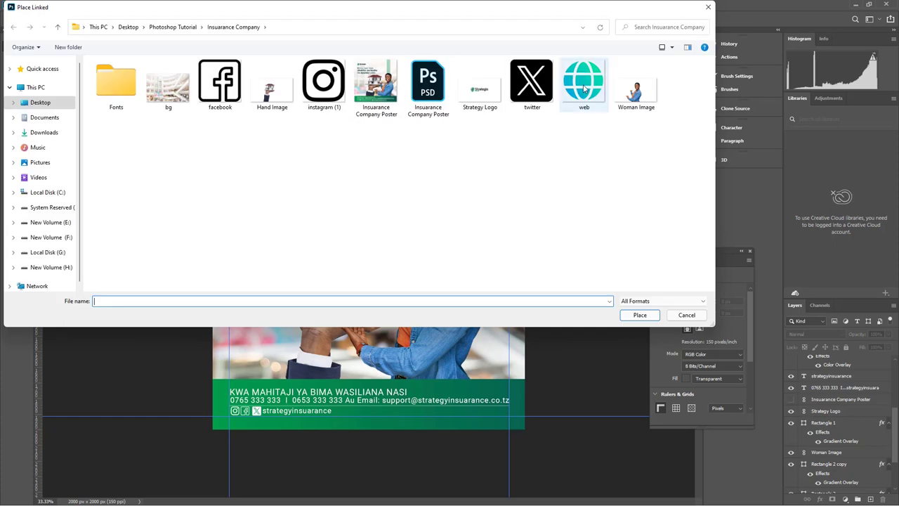
# - Place the web globe image and scale it to 58 × 56 px after the handle
pyautogui.doubleClick(583, 88)
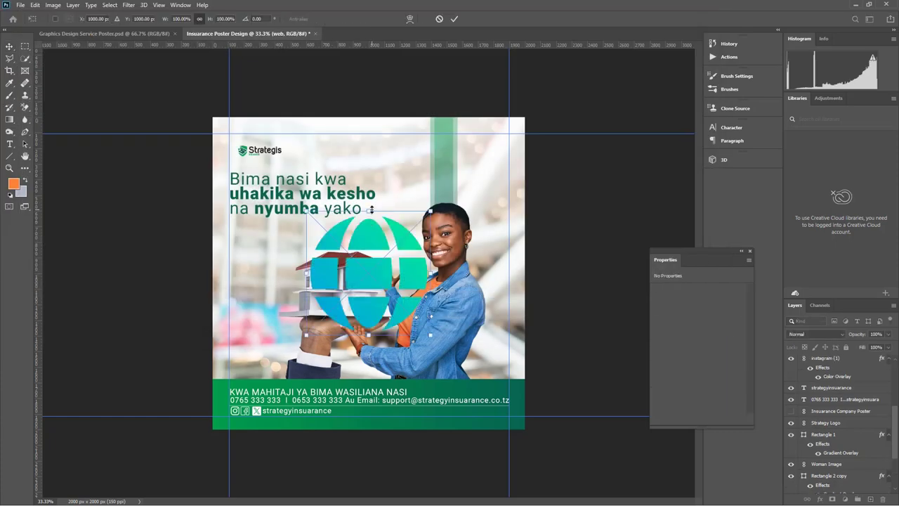
pyautogui.moveTo(429, 335); pyautogui.dragTo(341, 419)
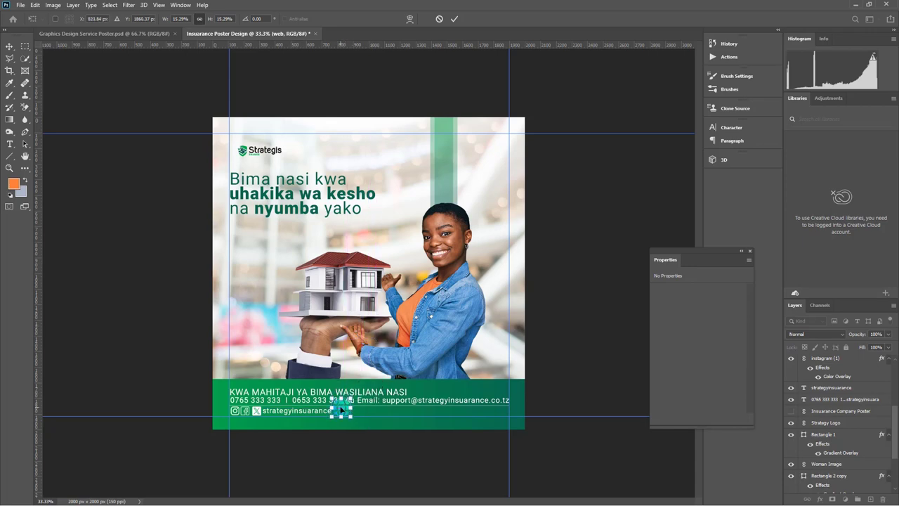
pyautogui.hotkey('ctrl', '+')
pyautogui.hotkey('ctrl', '+')
pyautogui.scroll(-6, 340, 409)
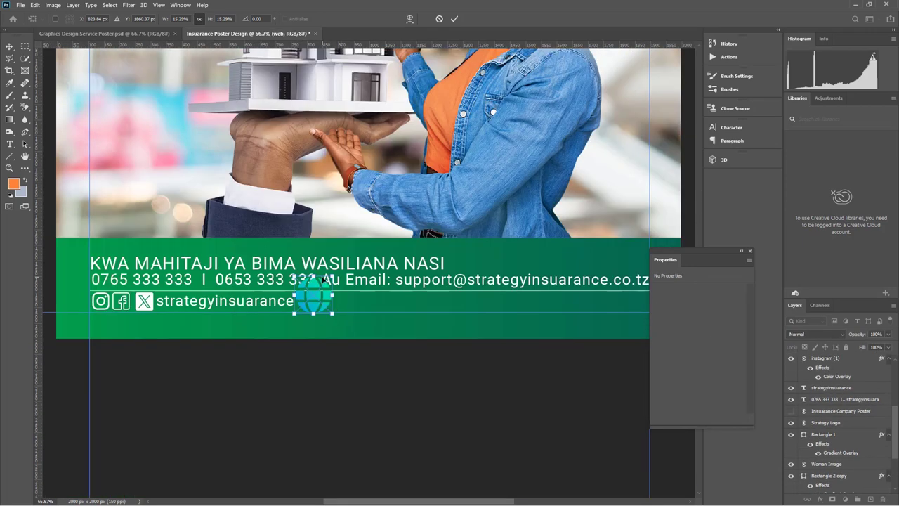
pyautogui.moveTo(322, 280); pyautogui.dragTo(311, 303)
pyautogui.click(455, 19)
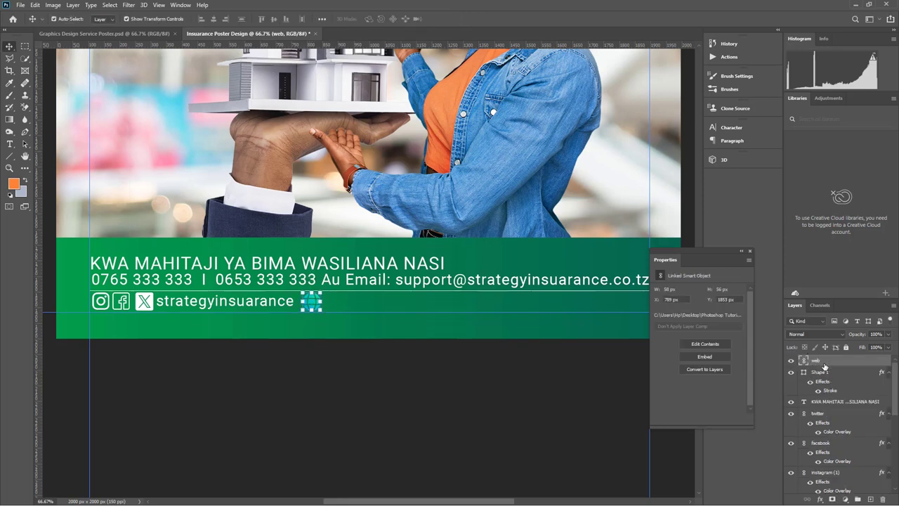
# - Apply a white Color Overlay to the globe icon
pyautogui.click(820, 499)
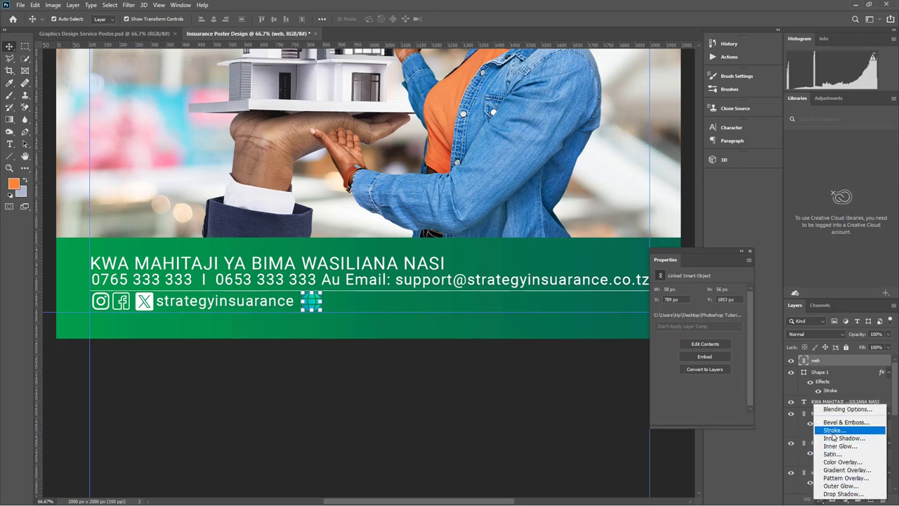
pyautogui.click(841, 462)
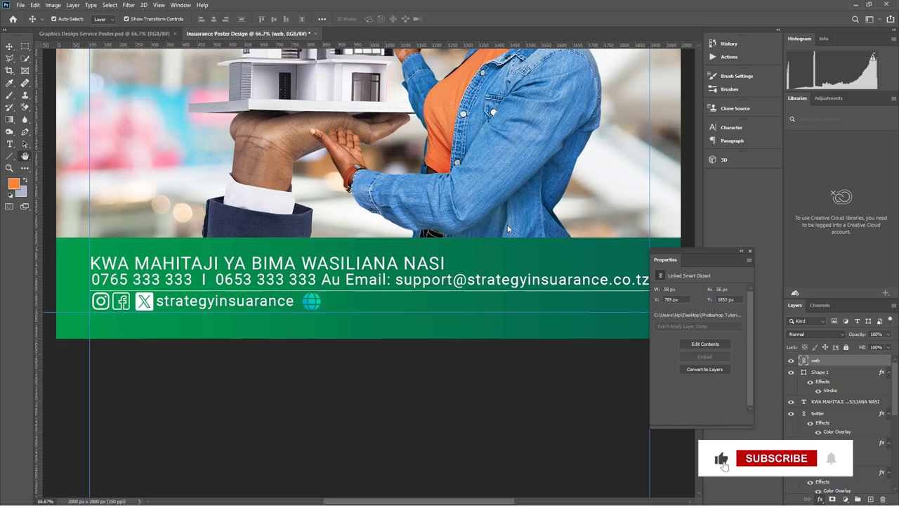
pyautogui.click(835, 297)
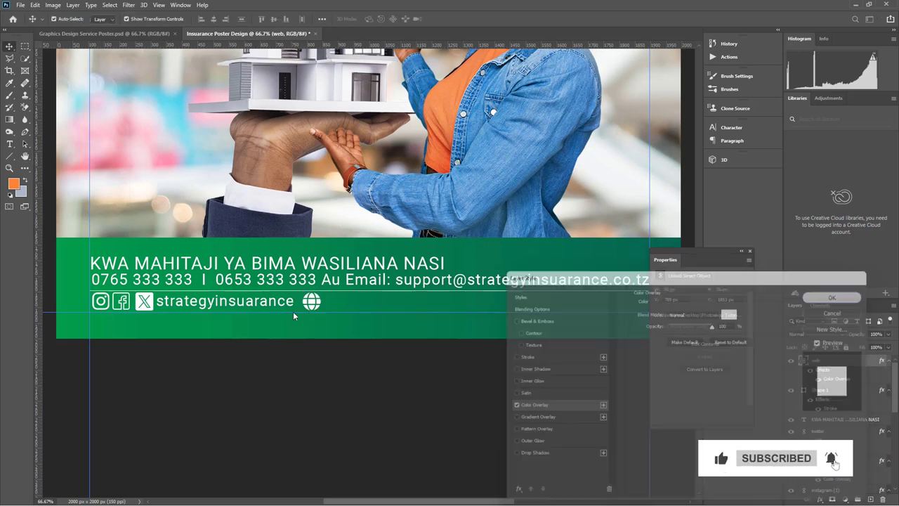
pyautogui.click(190, 306)
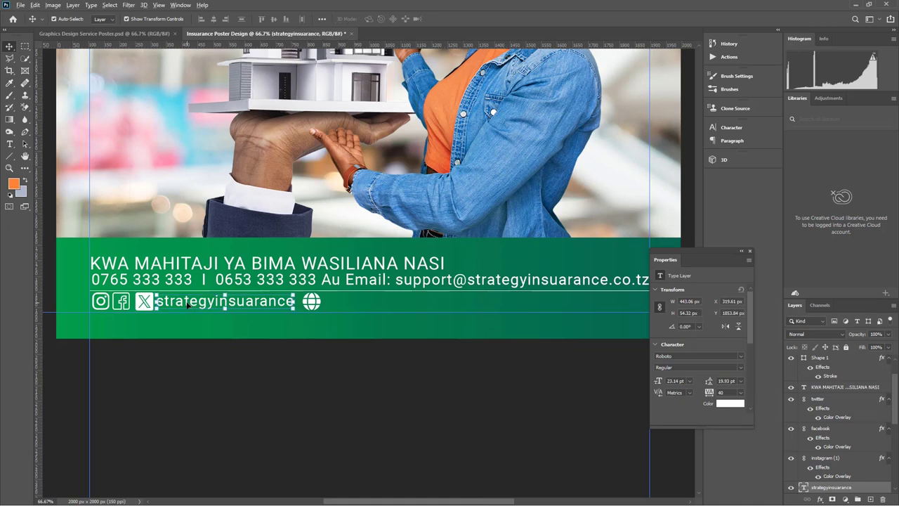
pyautogui.moveTo(193, 304); pyautogui.dragTo(373, 302)
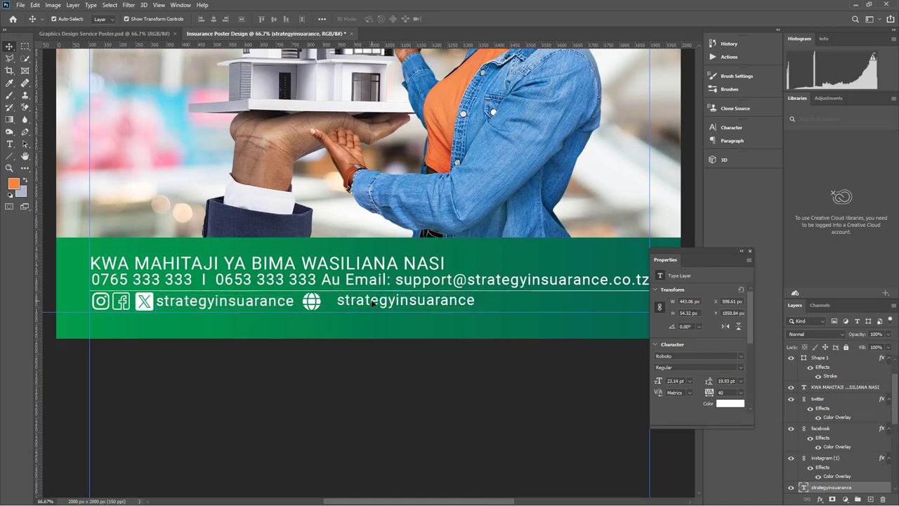
pyautogui.press('t')
pyautogui.doubleClick(372, 302)
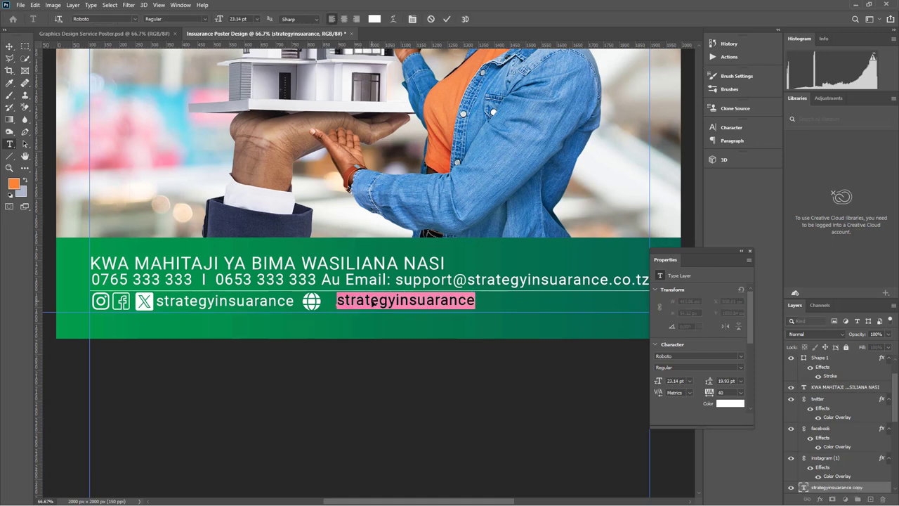
pyautogui.press('super+v')
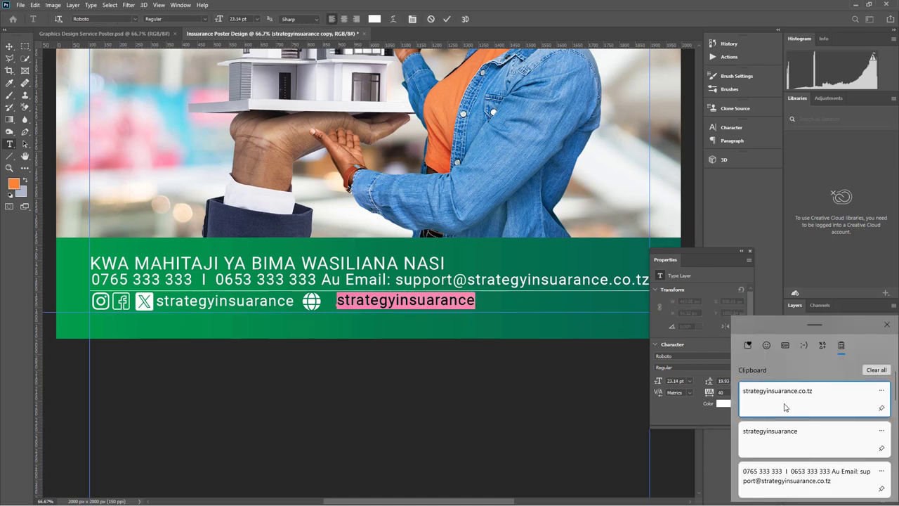
pyautogui.click(812, 399)
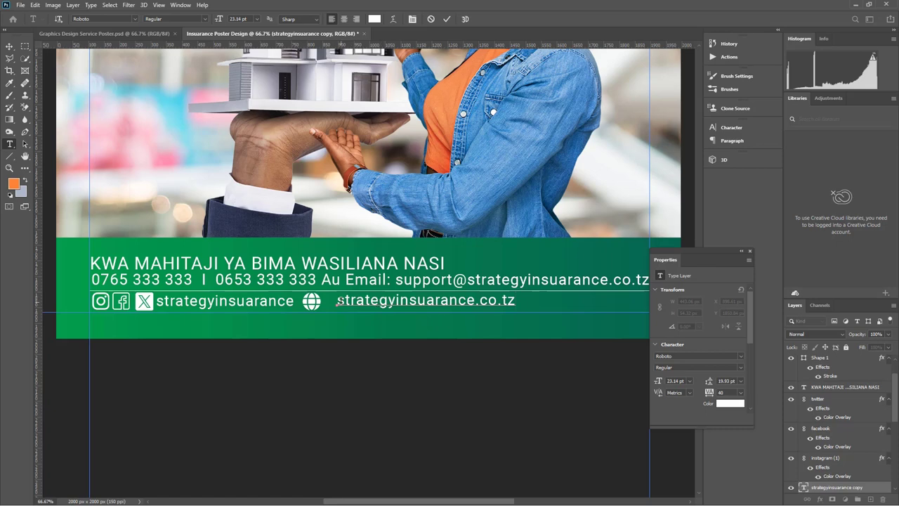
pyautogui.write('www')
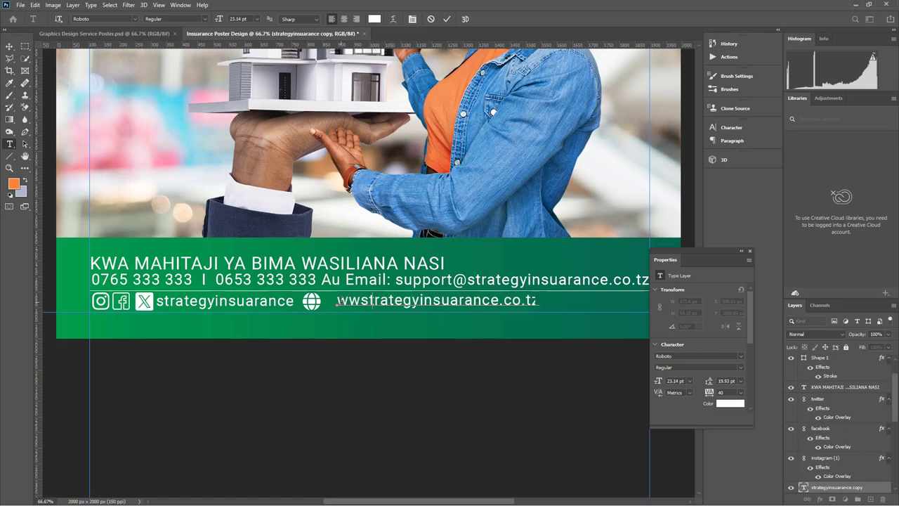
pyautogui.write('.')
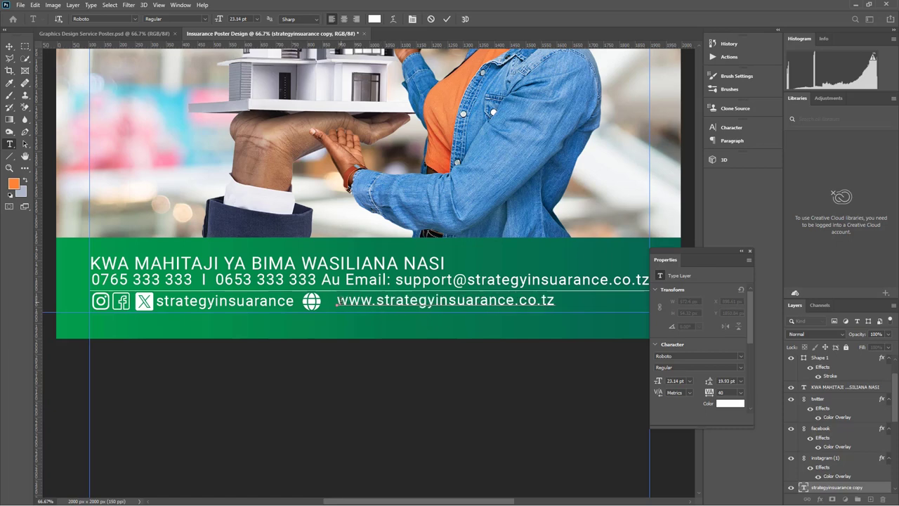
pyautogui.click(9, 46)
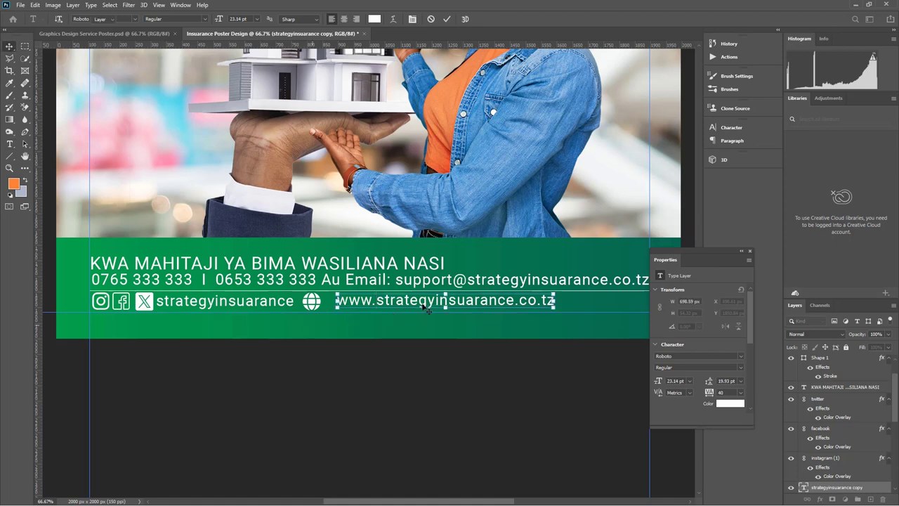
pyautogui.moveTo(426, 309); pyautogui.dragTo(417, 309)
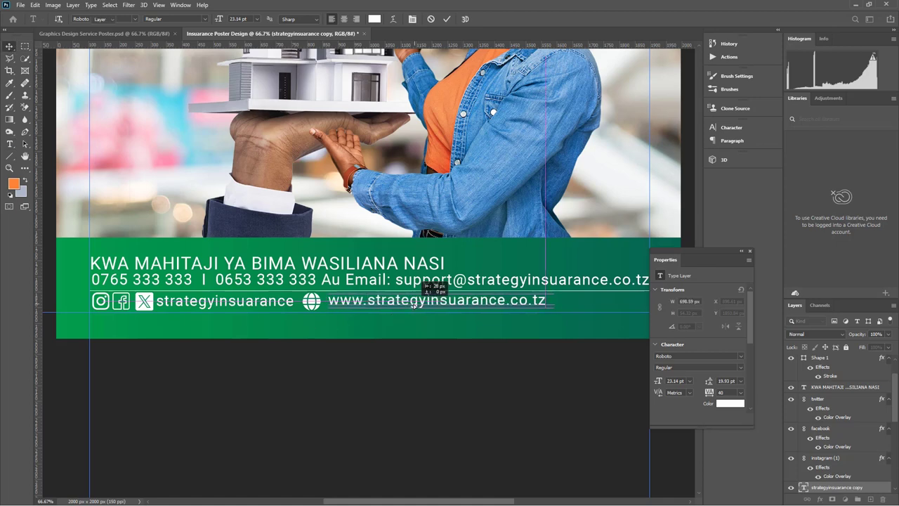
# - Check the divider line under the email and zoom out to review the footer
pyautogui.click(407, 388)
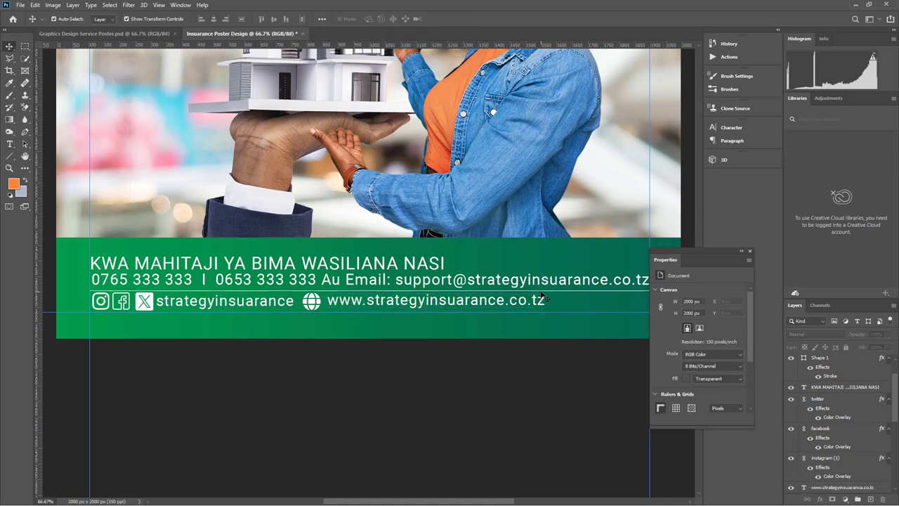
pyautogui.click(542, 295)
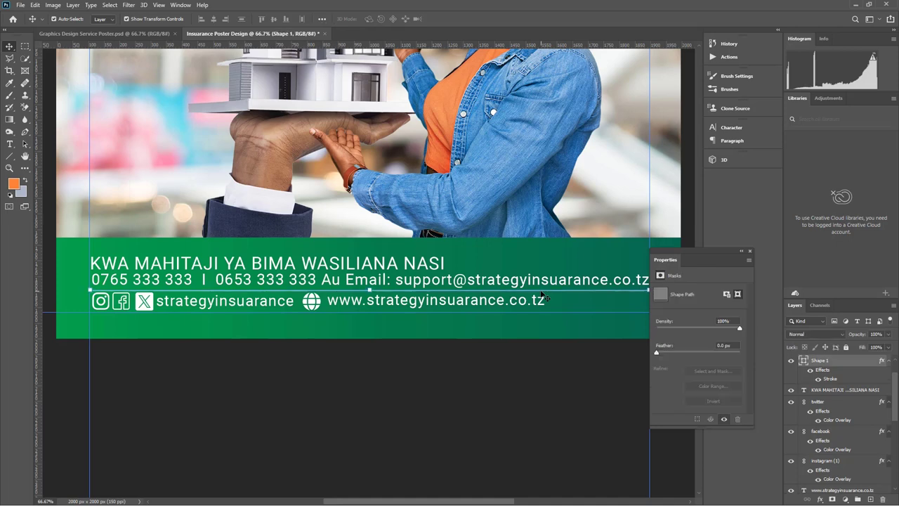
pyautogui.click(455, 377)
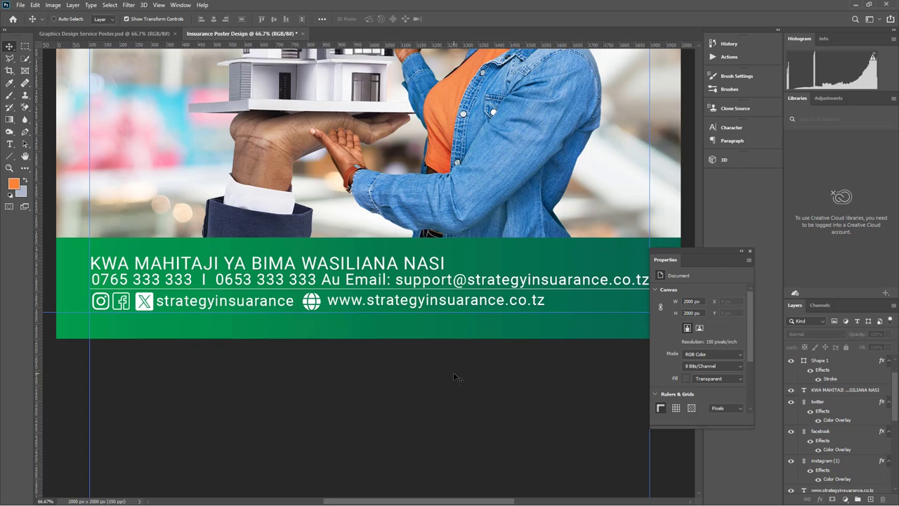
pyautogui.hotkey('ctrl', '-')
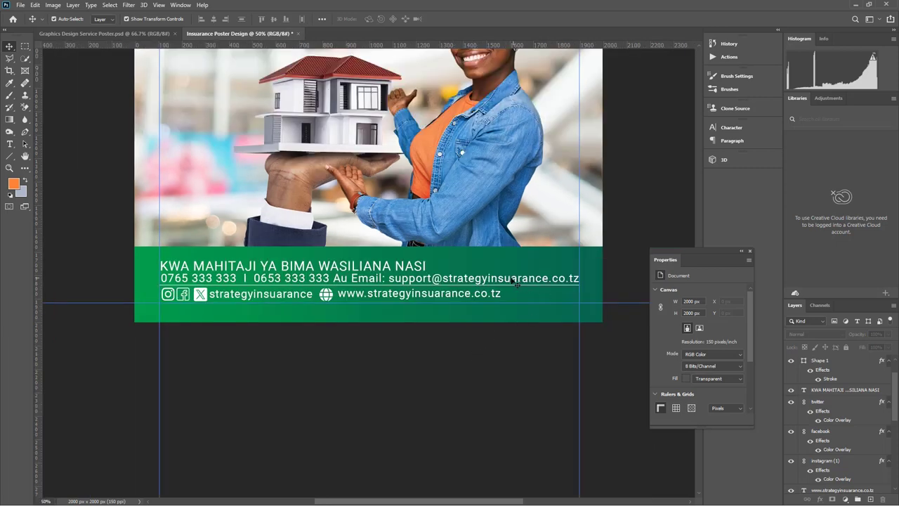
# - Scale the KWA MAHITAJI YA BIMA WASILIANA NASI heading to about 75% and nudge the contact line up
pyautogui.click(381, 272)
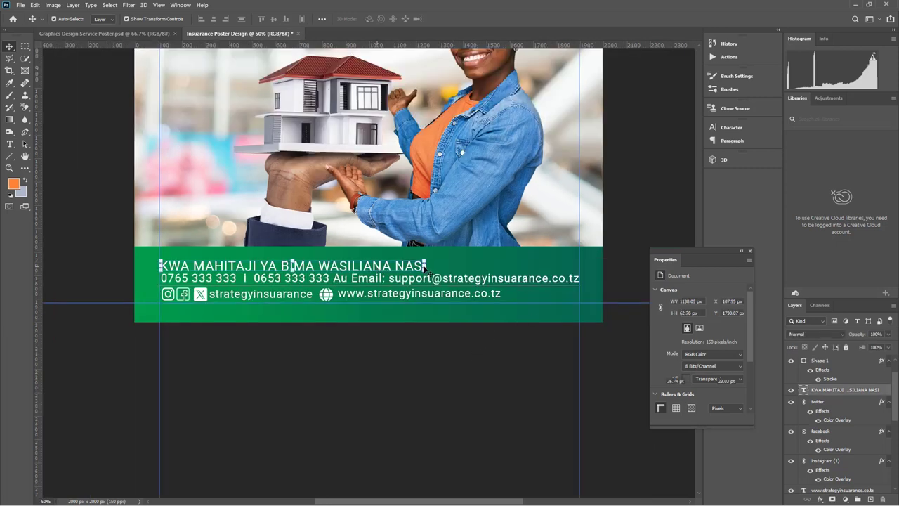
pyautogui.moveTo(426, 267); pyautogui.dragTo(360, 267)
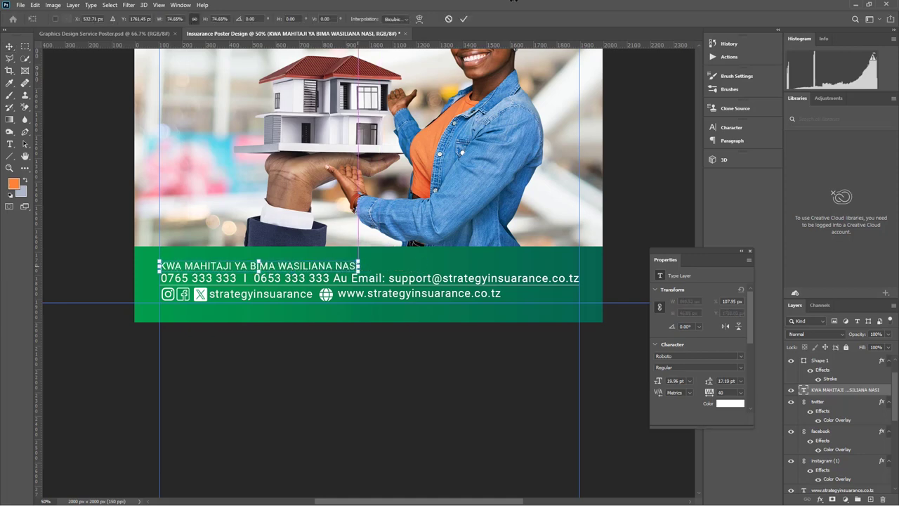
pyautogui.click(464, 19)
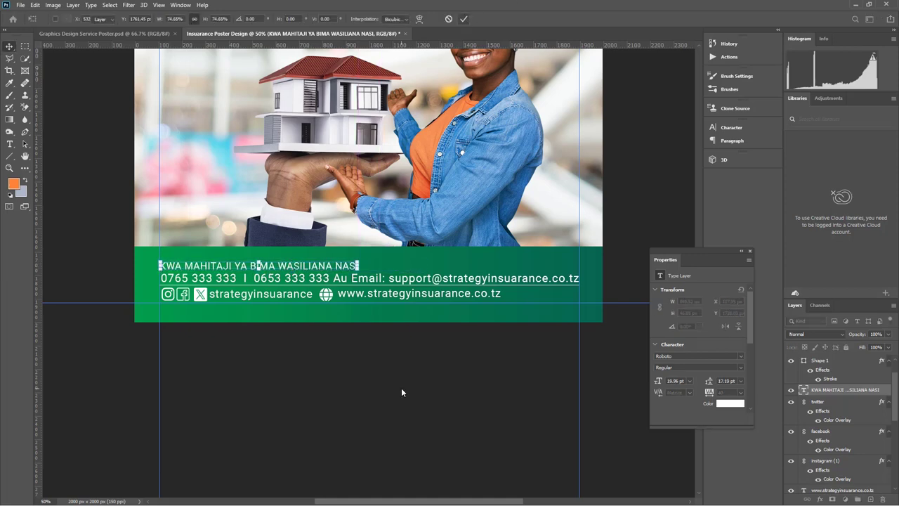
pyautogui.click(408, 281)
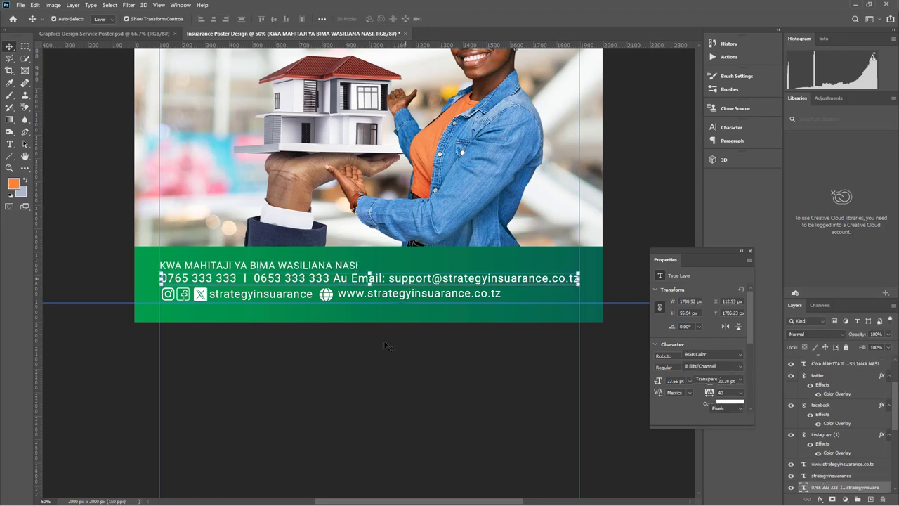
pyautogui.press('Up')
pyautogui.press('Up')
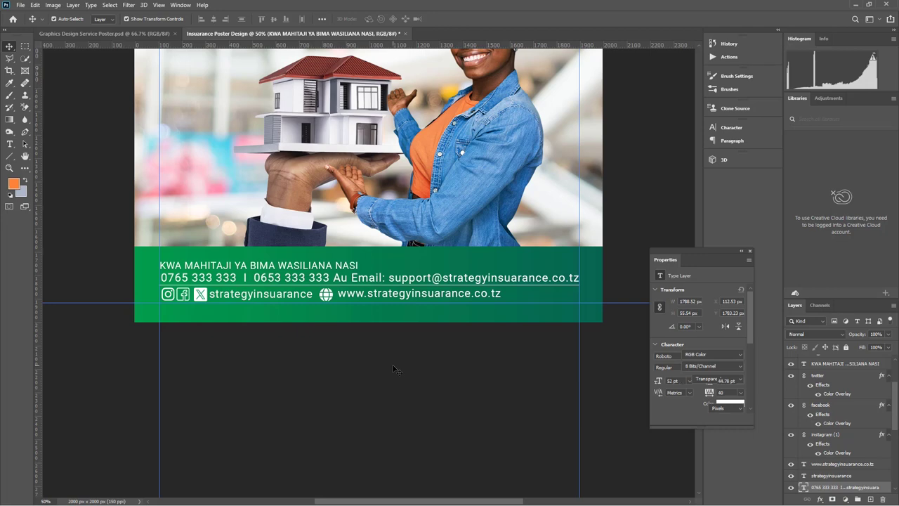
pyautogui.click(392, 364)
pyautogui.hotkey('ctrl', '-')
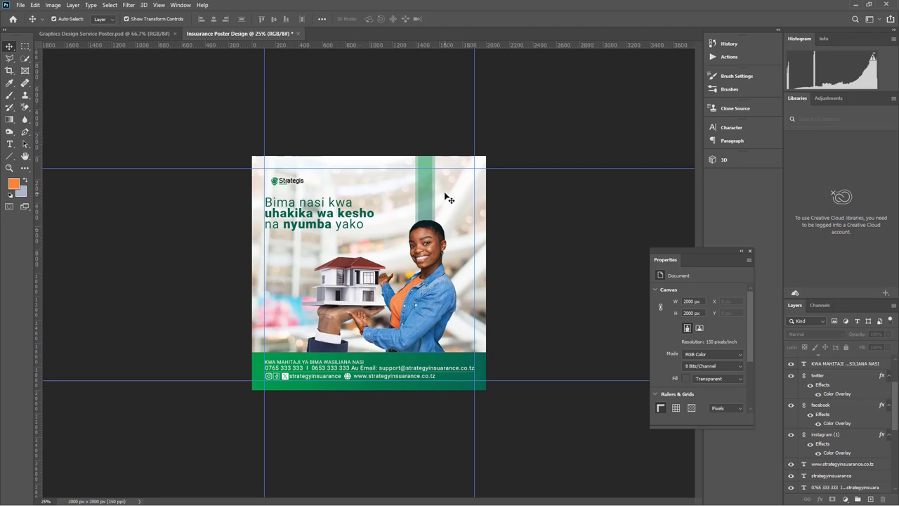
# - Inspect the poster's layers, toggling the green contact bar's visibility off and on
pyautogui.click(375, 192)
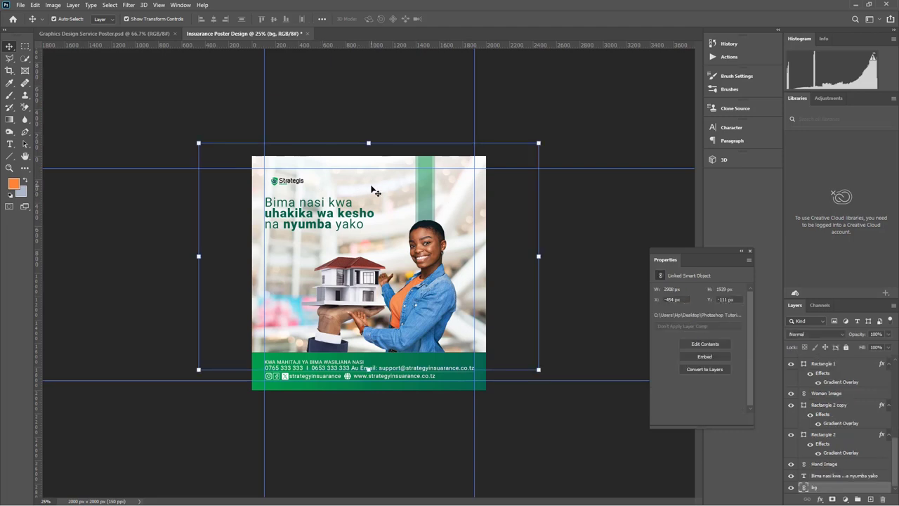
pyautogui.hotkey('ctrl', '+')
pyautogui.click(283, 216)
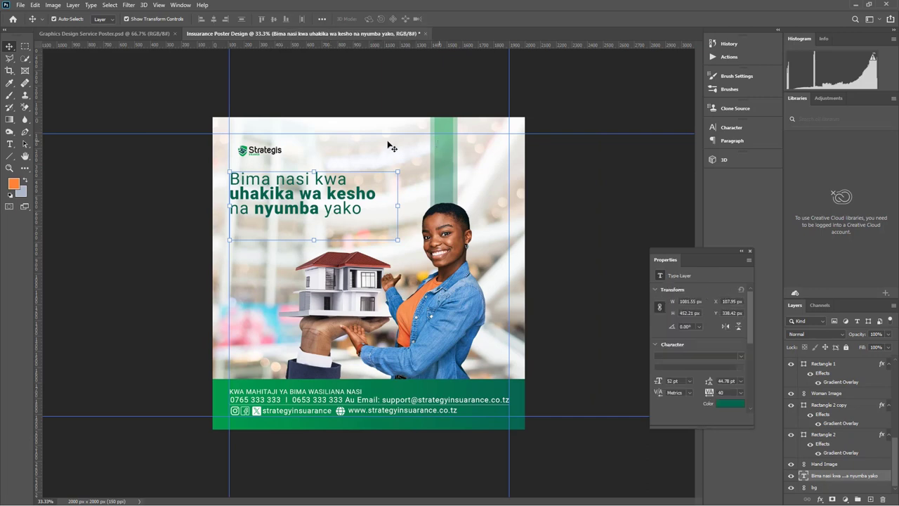
pyautogui.click(268, 154)
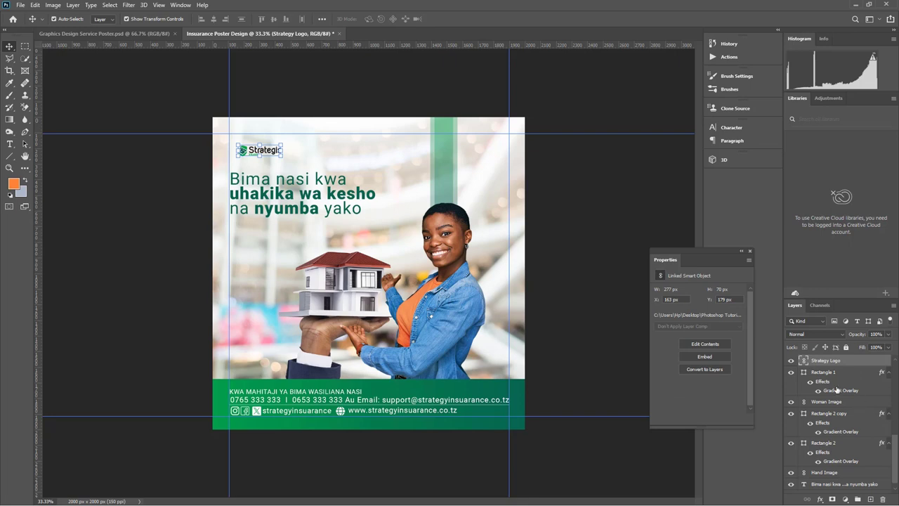
pyautogui.click(792, 373)
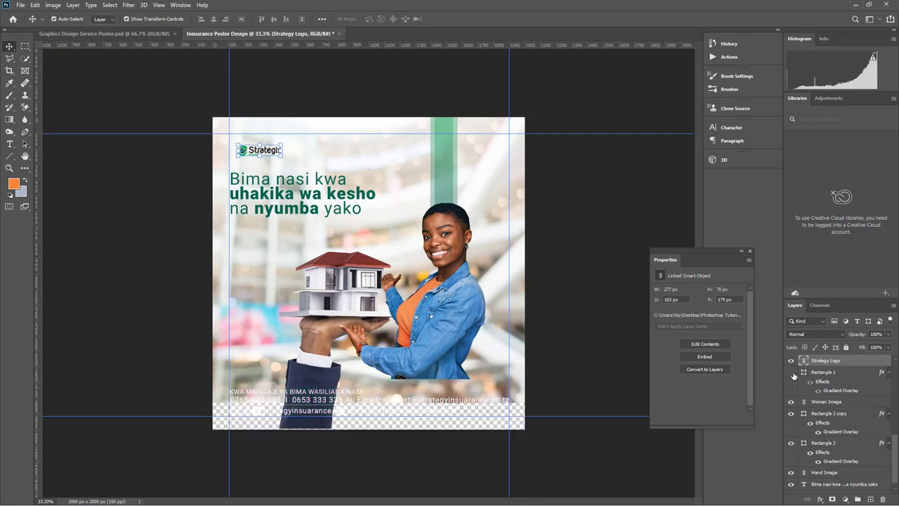
pyautogui.click(792, 374)
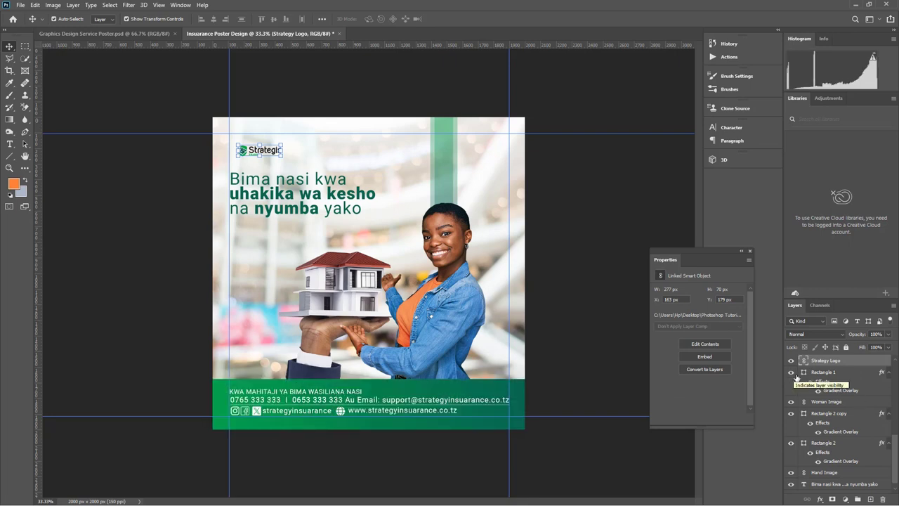
# - Select the bg background layer and add a Gradient fill layer above it
pyautogui.click(826, 403)
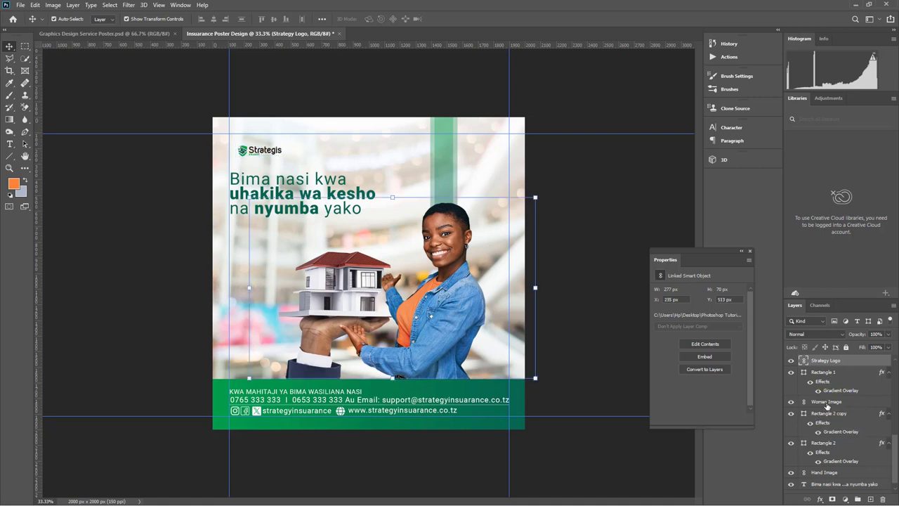
pyautogui.click(824, 418)
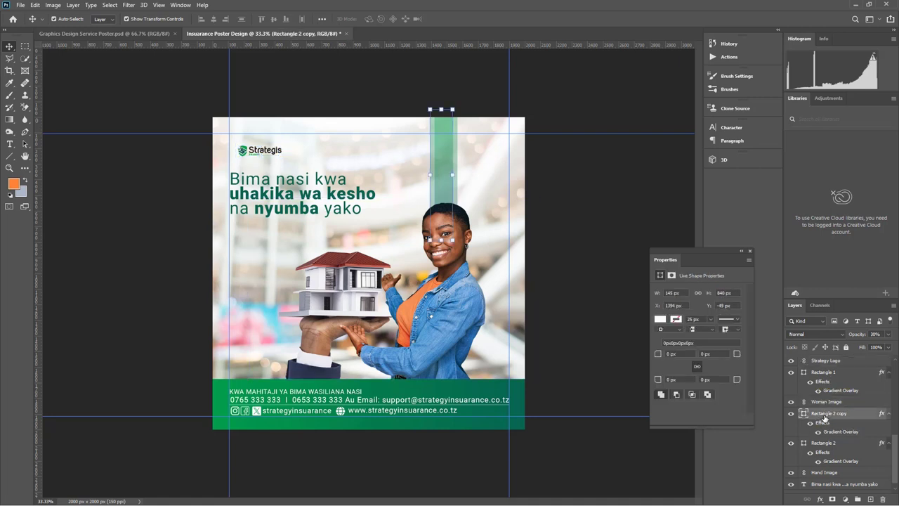
pyautogui.scroll(-1, 830, 467)
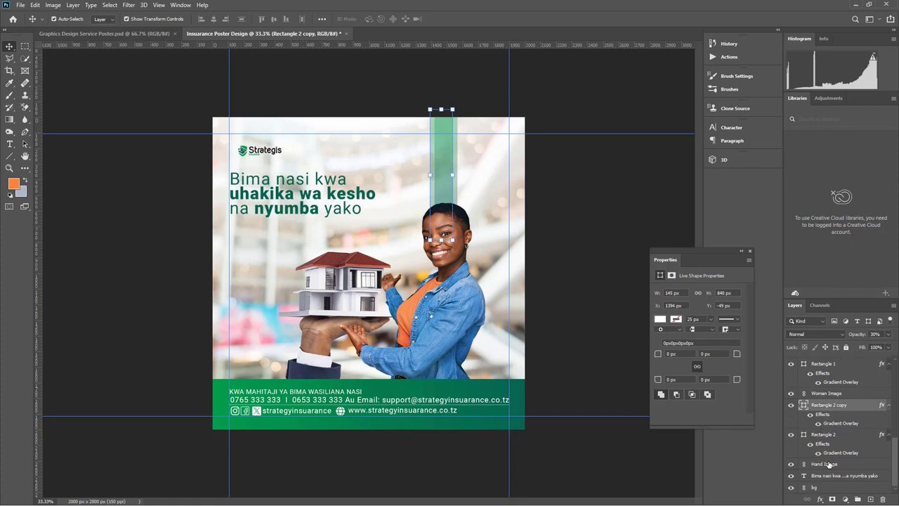
pyautogui.click(827, 466)
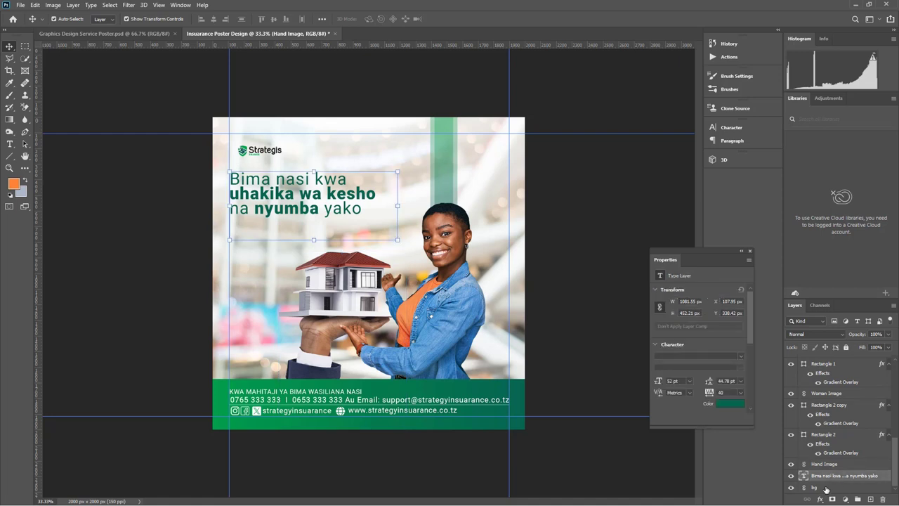
pyautogui.click(831, 487)
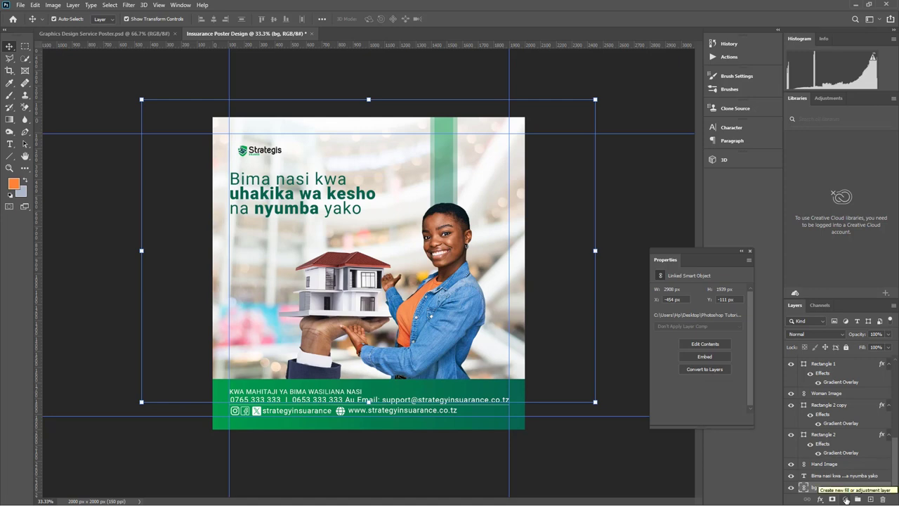
pyautogui.click(846, 499)
pyautogui.click(857, 342)
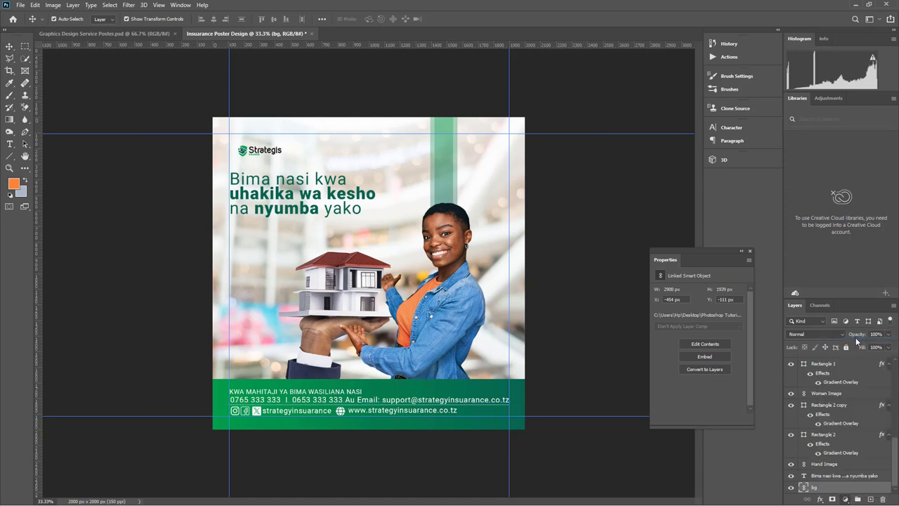
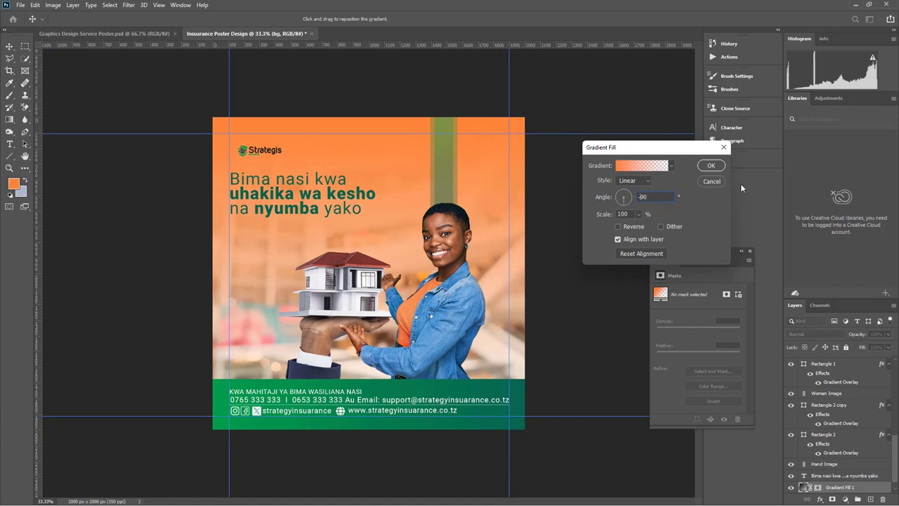
# - Set both Gradient Fill 1 colour stops to white (#ffffff) and apply the edited gradient
pyautogui.click(624, 169)
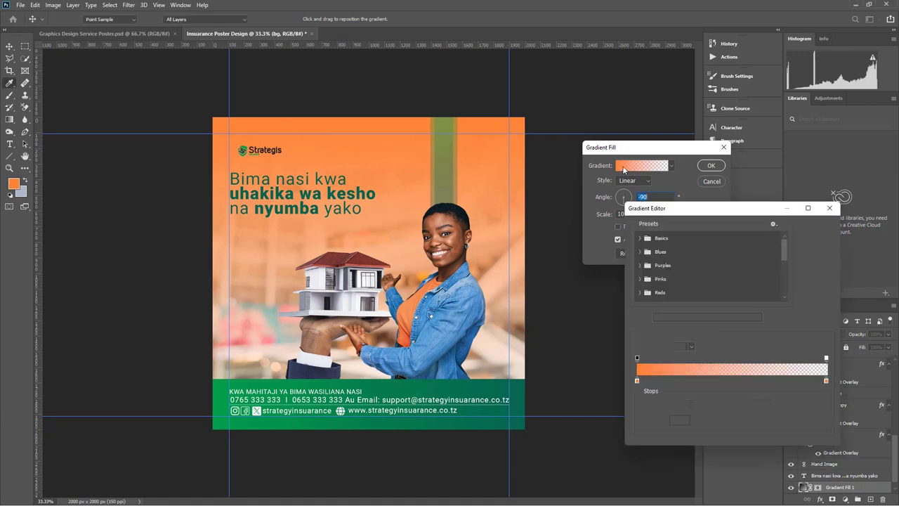
pyautogui.click(636, 382)
pyautogui.doubleClick(636, 382)
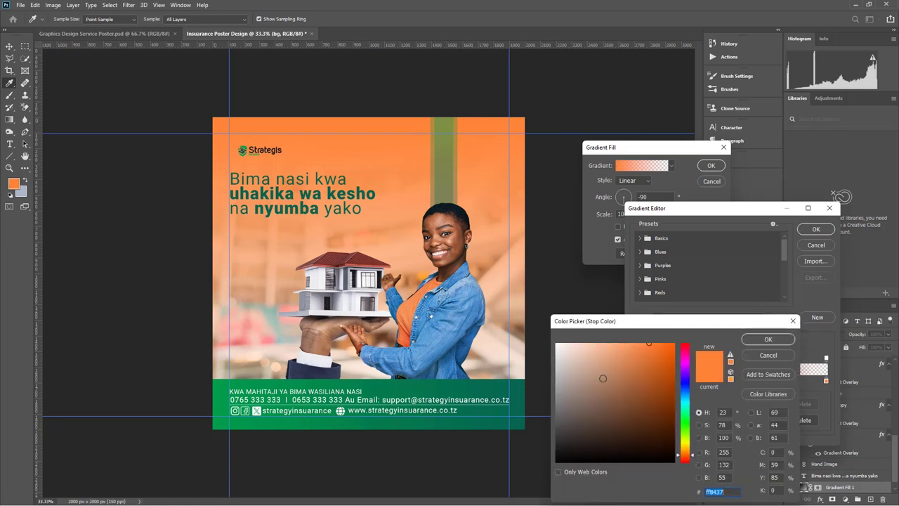
pyautogui.moveTo(603, 379); pyautogui.dragTo(565, 338)
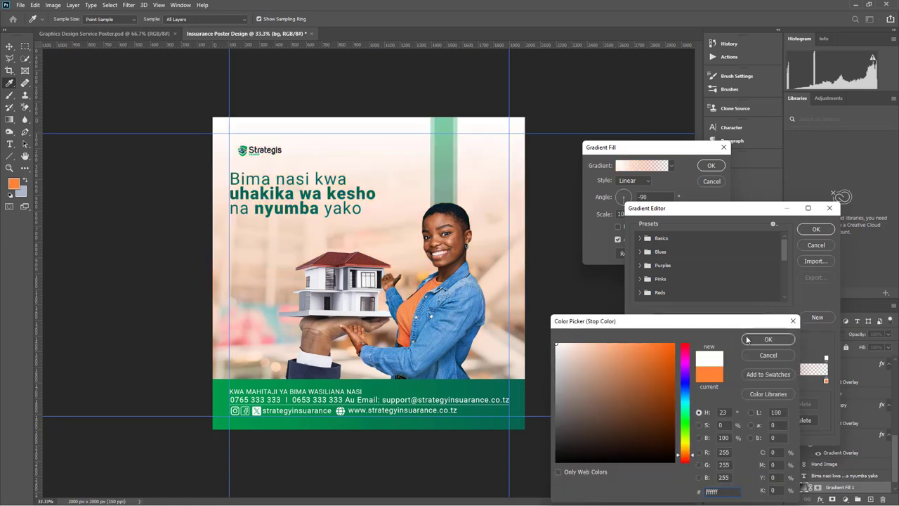
pyautogui.click(765, 339)
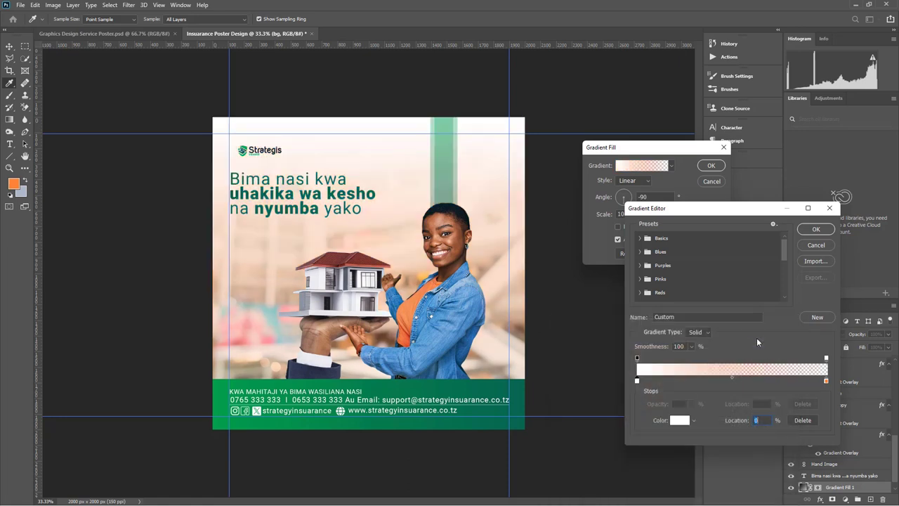
pyautogui.doubleClick(827, 383)
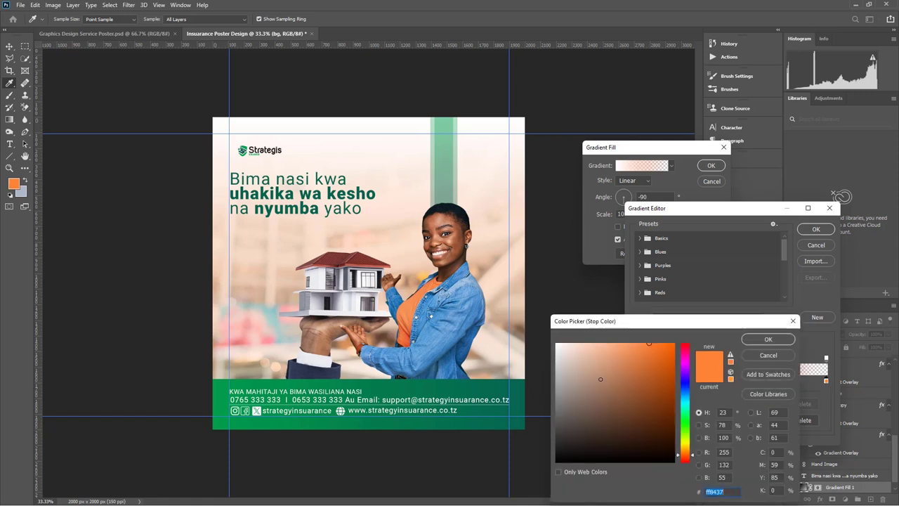
pyautogui.moveTo(608, 384); pyautogui.dragTo(570, 344)
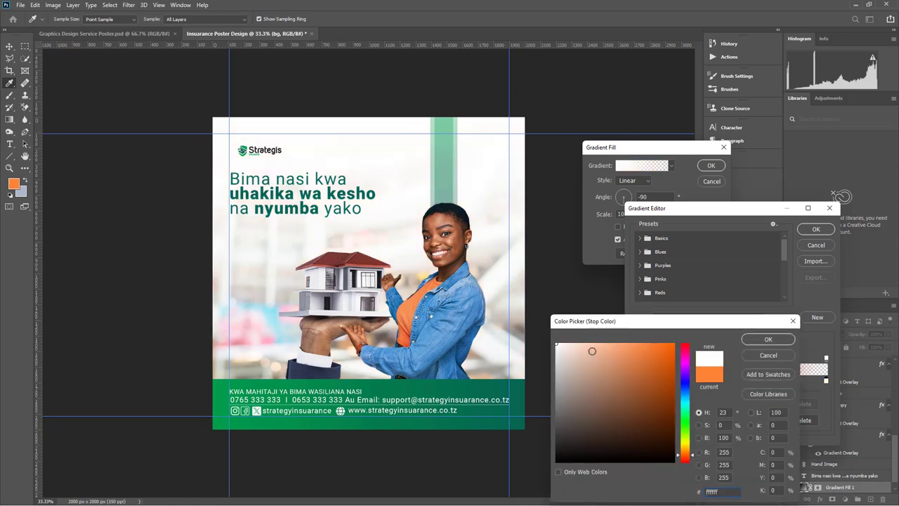
pyautogui.click(768, 339)
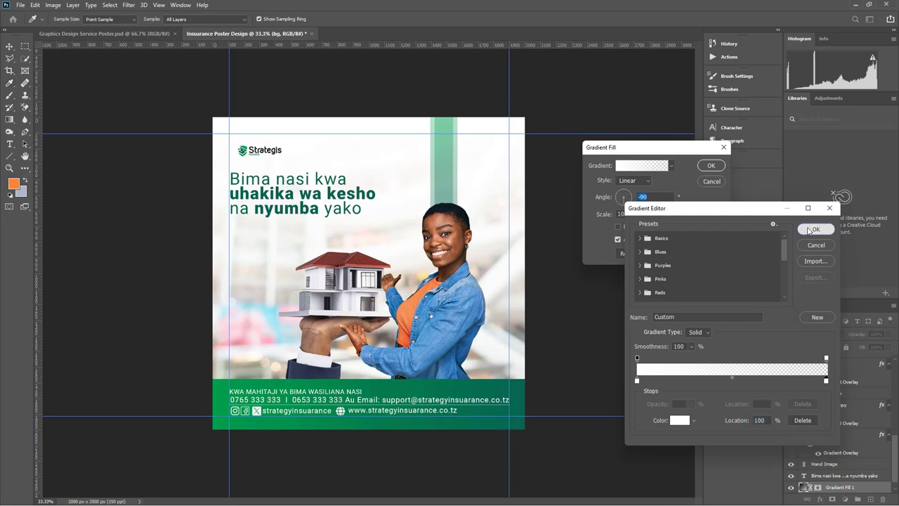
pyautogui.click(808, 231)
pyautogui.click(711, 165)
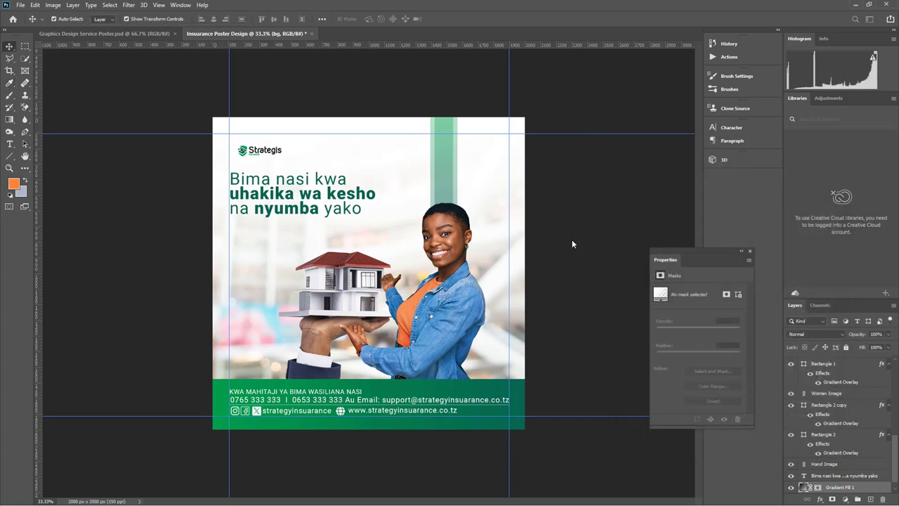
pyautogui.click(58, 209)
# - Fit the poster on screen and drag the Hand Image about 16 px higher with the Move tool
pyautogui.press('z')
pyautogui.rightClick(386, 195)
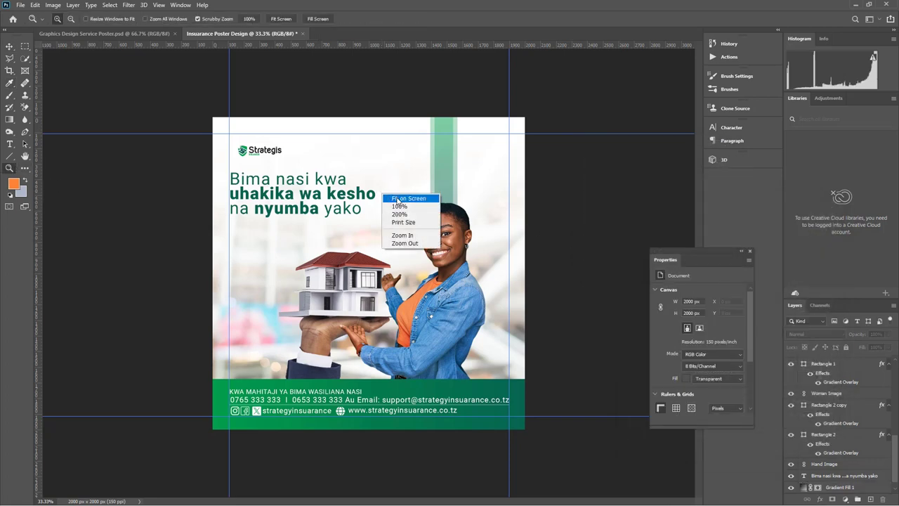
pyautogui.click(399, 199)
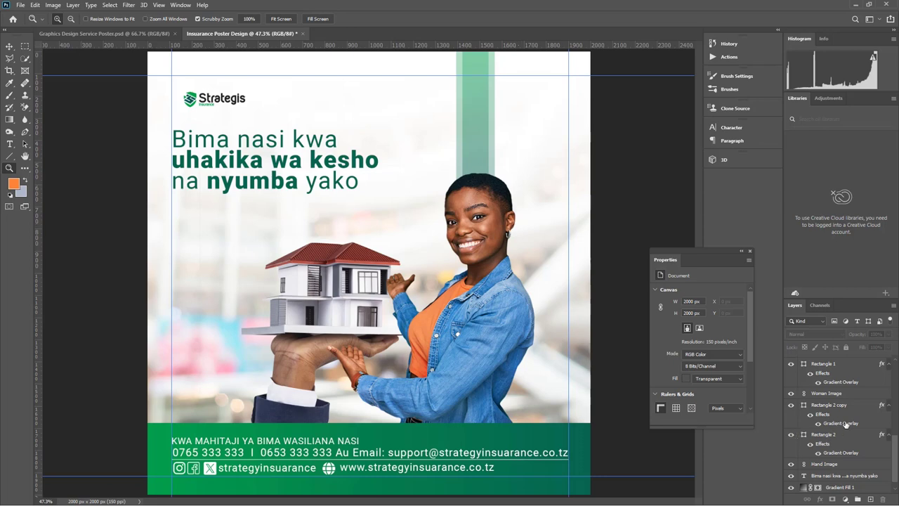
pyautogui.scroll(2, 846, 425)
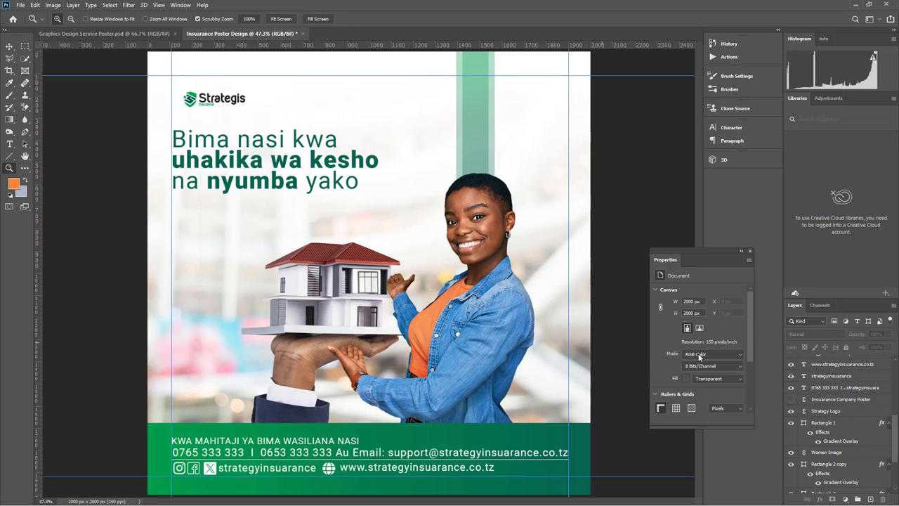
pyautogui.click(9, 46)
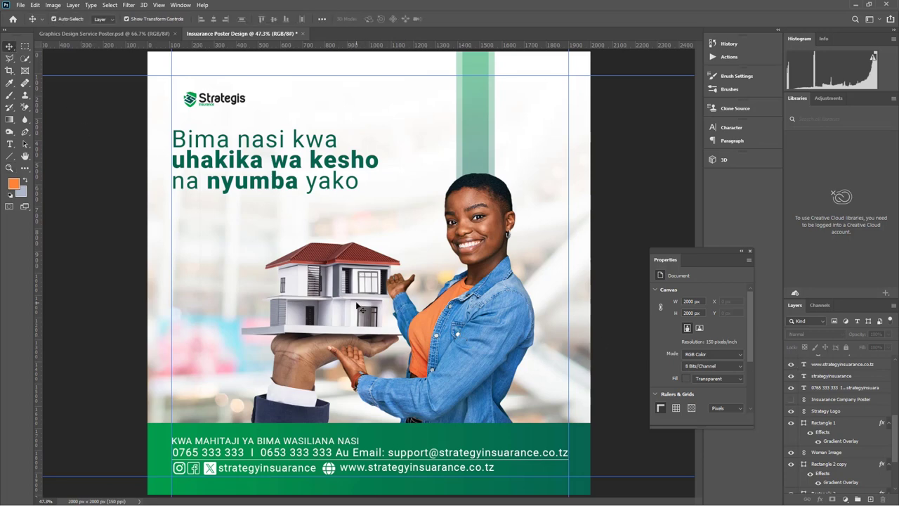
pyautogui.moveTo(358, 307); pyautogui.dragTo(355, 290)
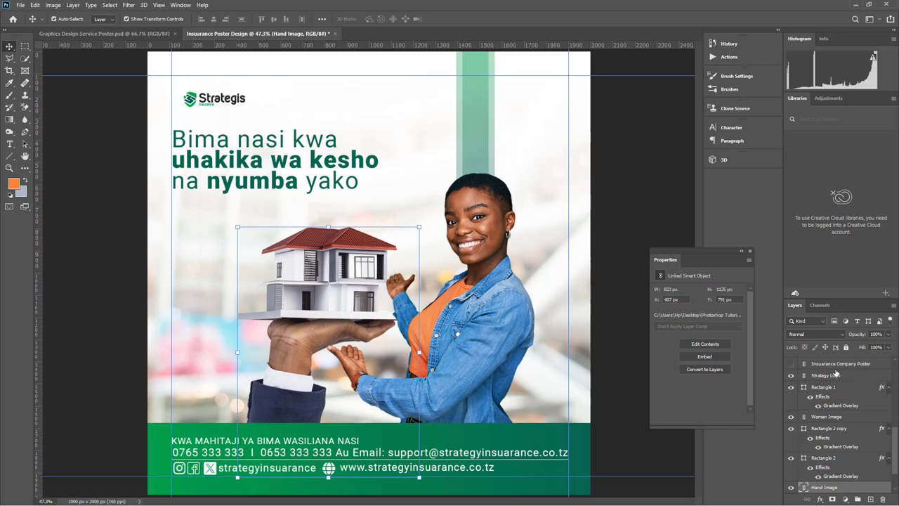
# - Group the Strategy Logo layer with Ctrl+G and rename the new group 'Logo'
pyautogui.click(836, 366)
pyautogui.click(835, 373)
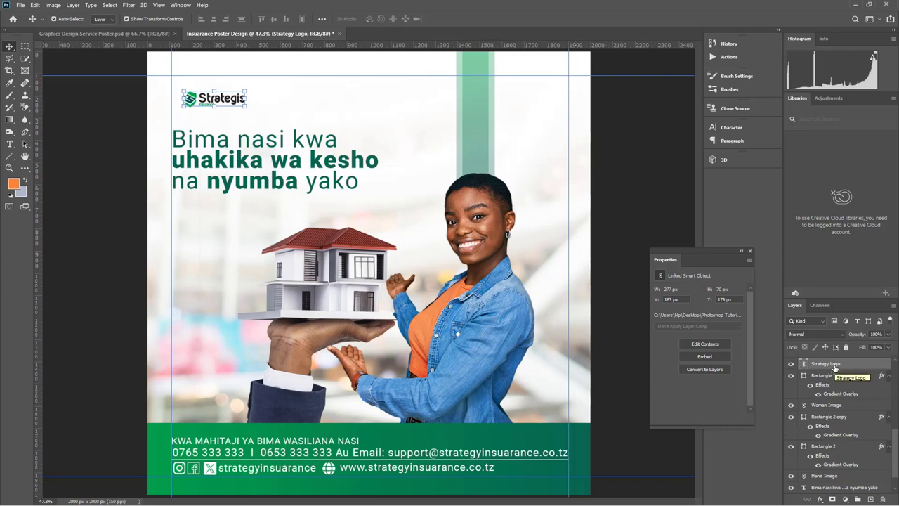
pyautogui.hotkey('ctrl', 'g')
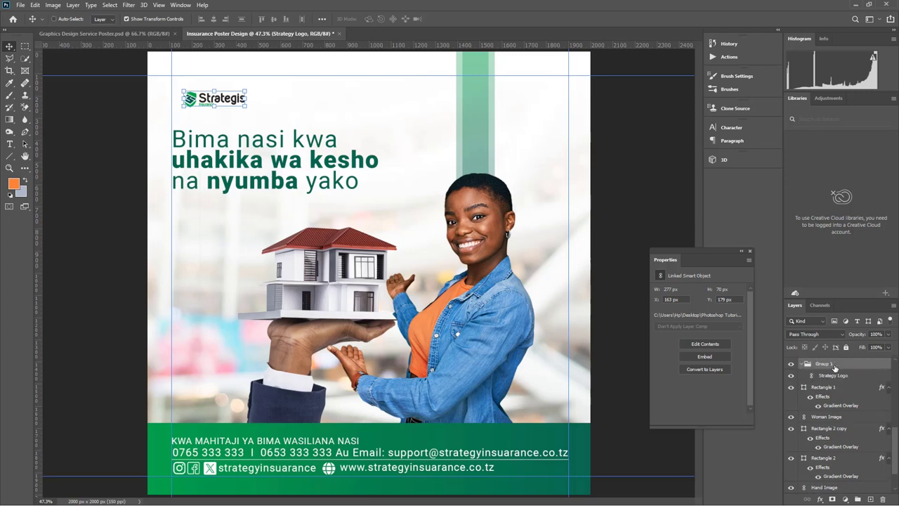
pyautogui.doubleClick(835, 367)
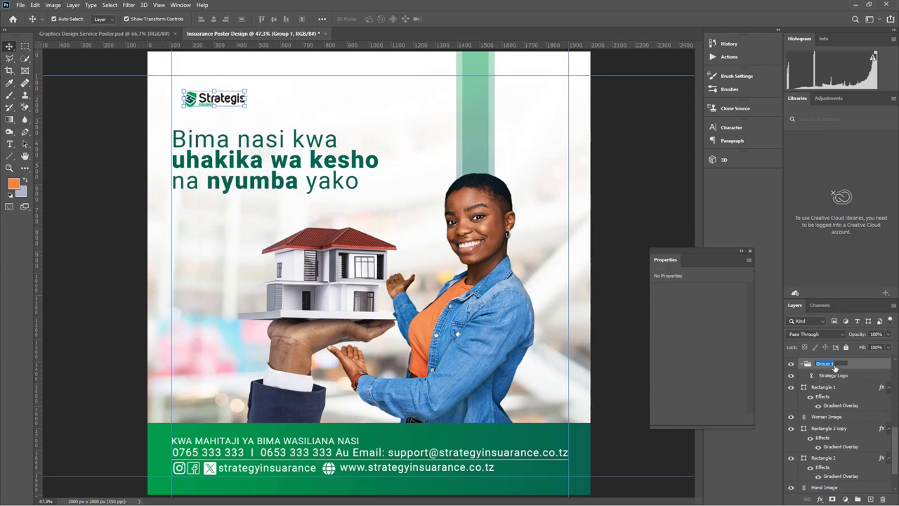
pyautogui.write('Logo')
pyautogui.press('Return')
pyautogui.click(831, 376)
pyautogui.click(829, 387)
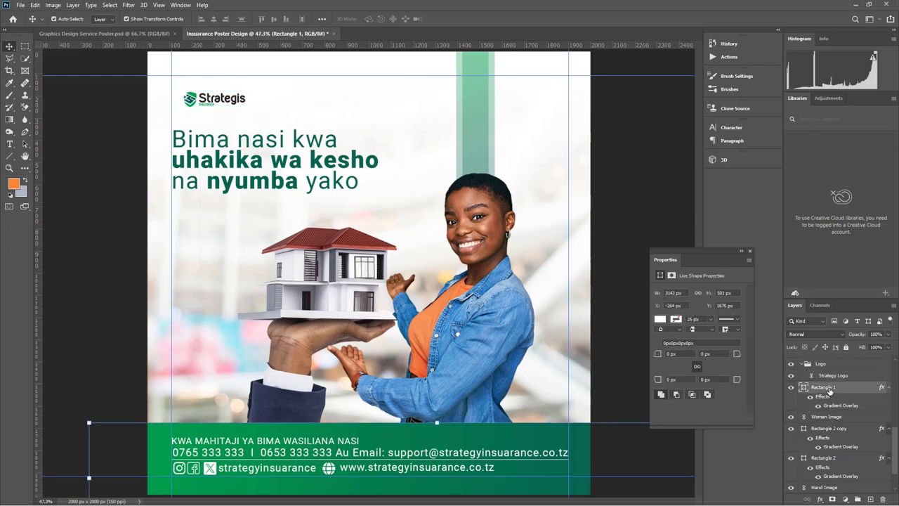
pyautogui.scroll(-2, 829, 394)
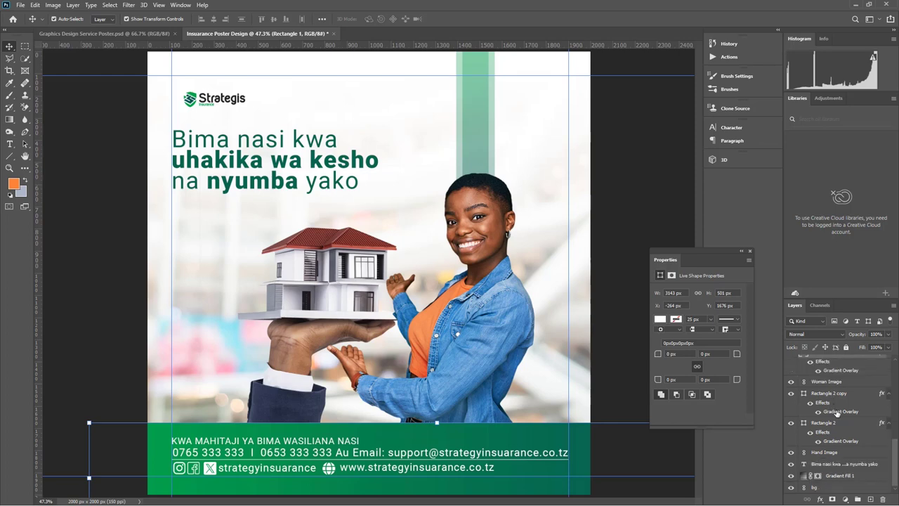
pyautogui.scroll(5, 831, 392)
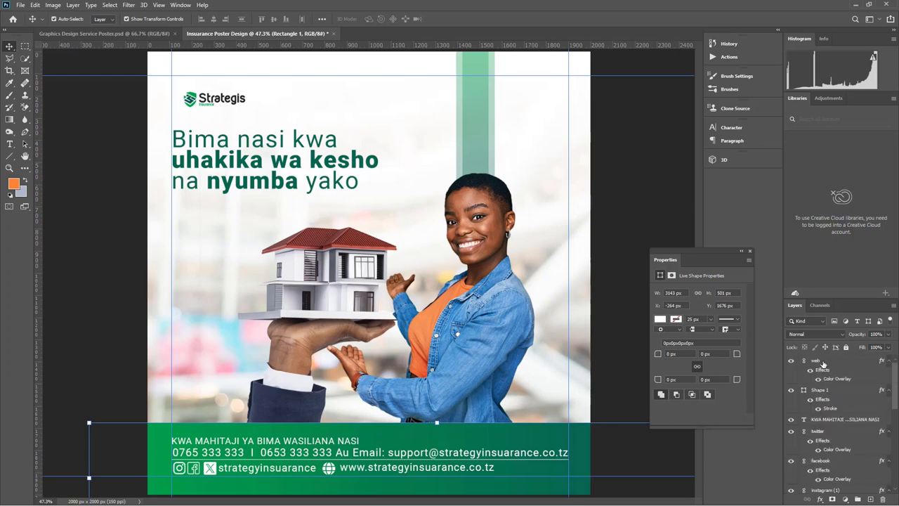
pyautogui.click(823, 362)
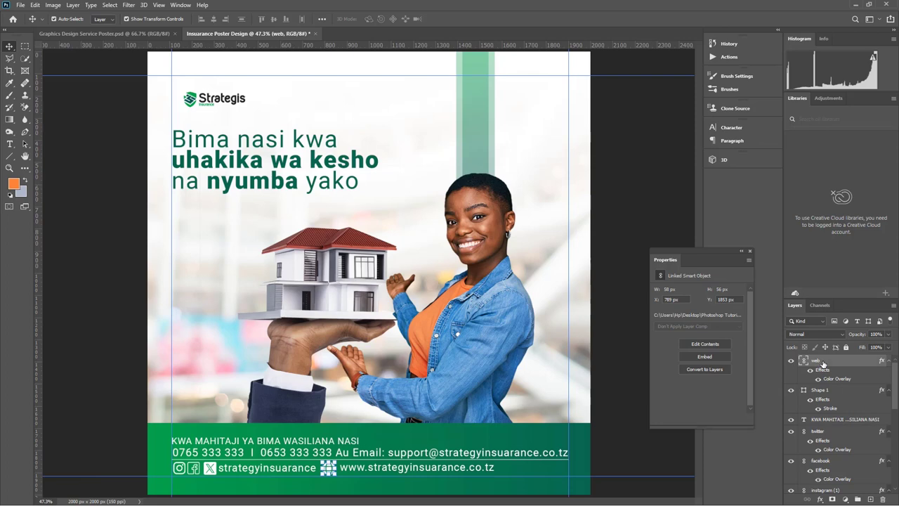
pyautogui.keyDown('ctrl'); pyautogui.click(831, 432); pyautogui.keyUp('ctrl')
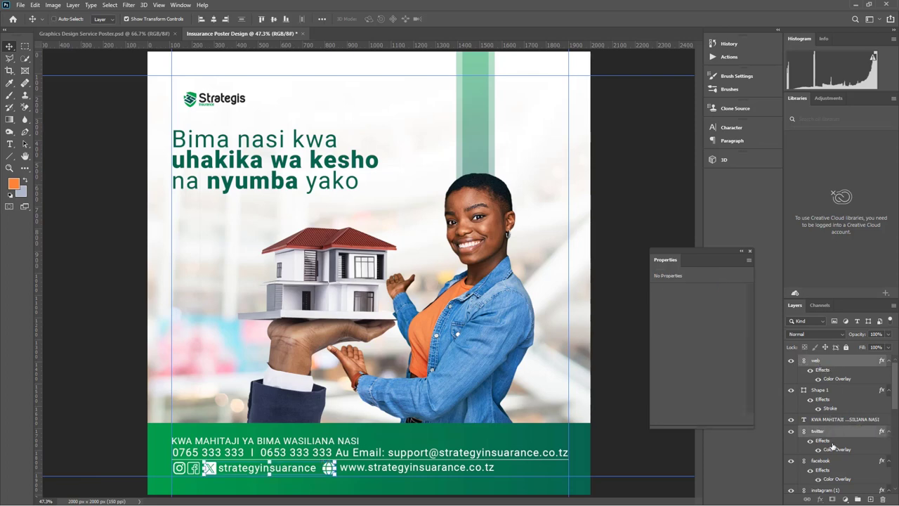
pyautogui.keyDown('ctrl'); pyautogui.click(836, 420); pyautogui.keyUp('ctrl')
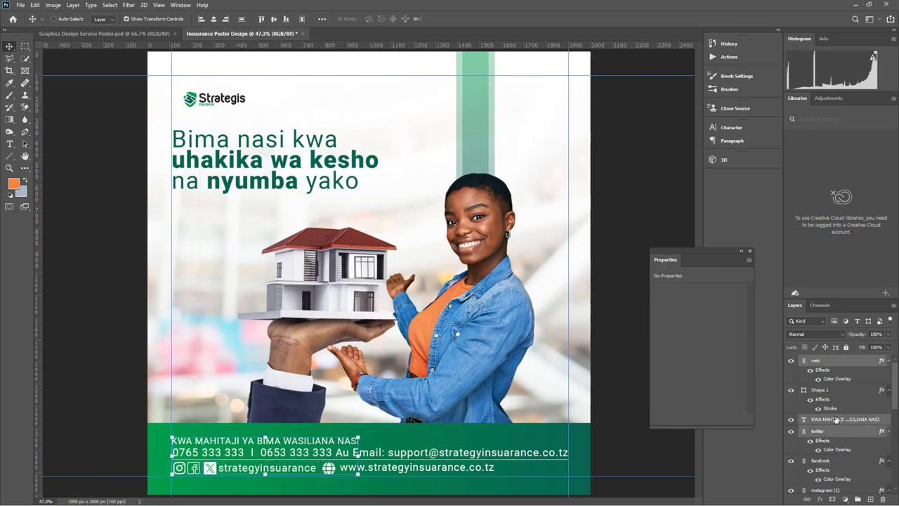
pyautogui.keyDown('ctrl'); pyautogui.click(837, 462); pyautogui.keyUp('ctrl')
pyautogui.scroll(-3, 838, 443)
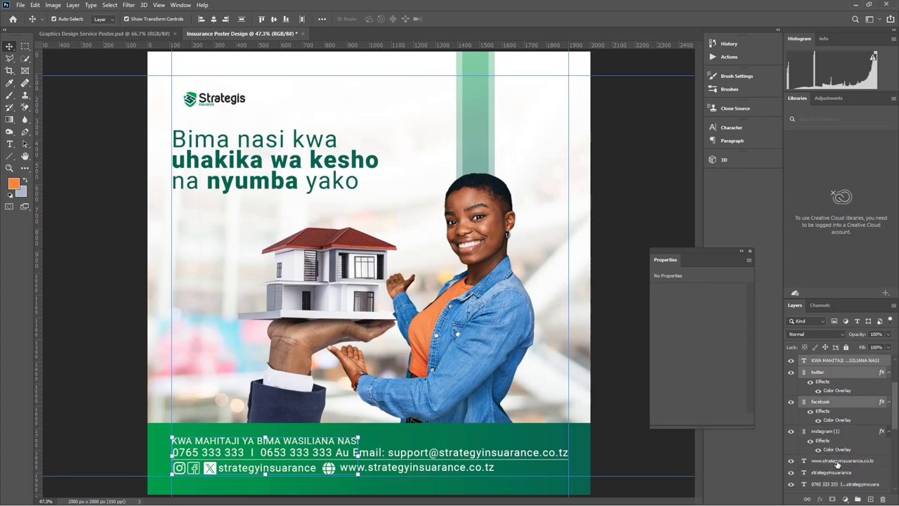
pyautogui.keyDown('ctrl'); pyautogui.click(843, 404); pyautogui.keyUp('ctrl')
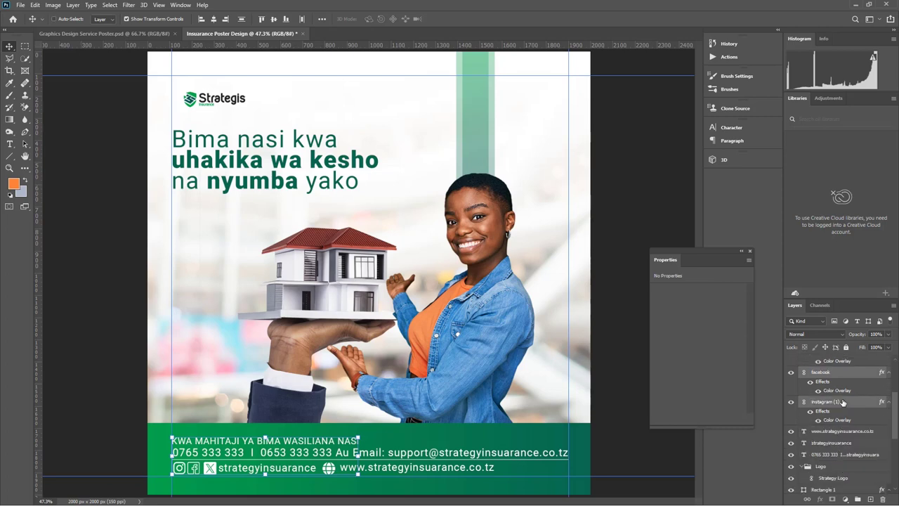
pyautogui.keyDown('ctrl'); pyautogui.click(843, 432); pyautogui.keyUp('ctrl')
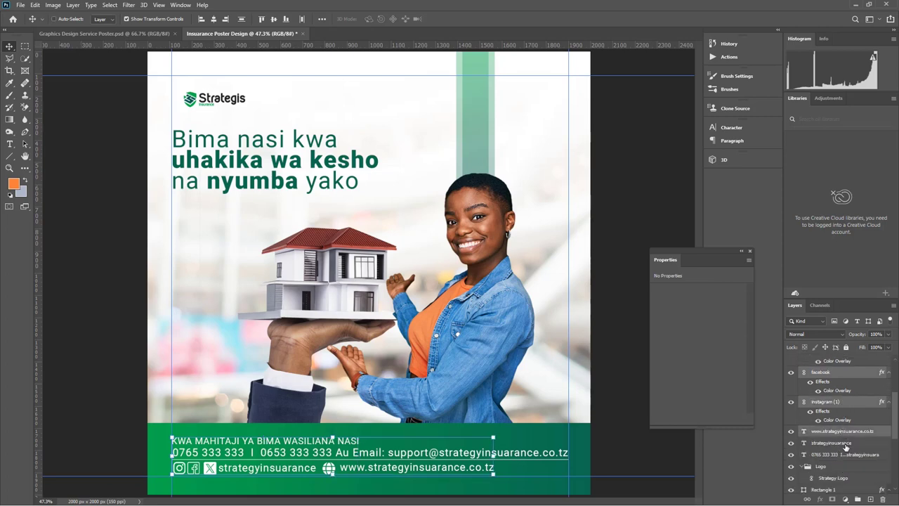
pyautogui.keyDown('ctrl'); pyautogui.click(845, 444); pyautogui.keyUp('ctrl')
pyautogui.keyDown('ctrl'); pyautogui.click(845, 454); pyautogui.keyUp('ctrl')
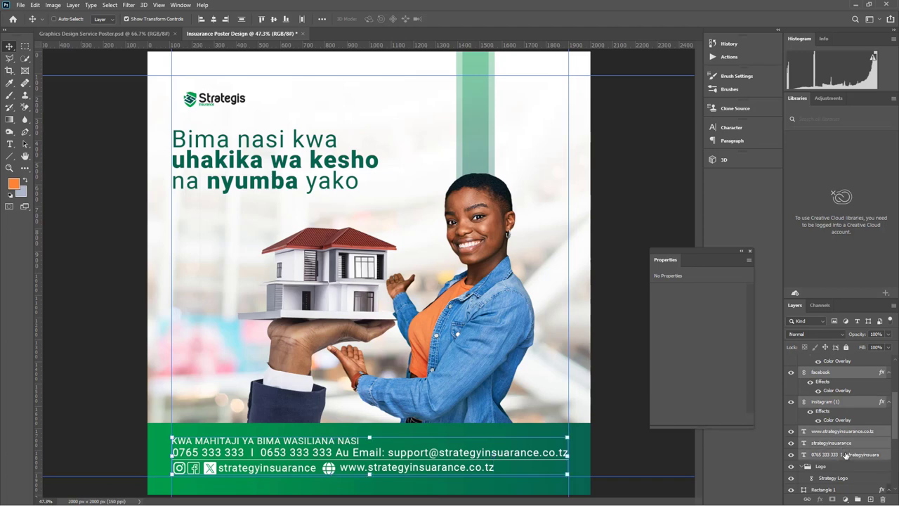
pyautogui.scroll(-3, 846, 455)
pyautogui.scroll(-2, 846, 456)
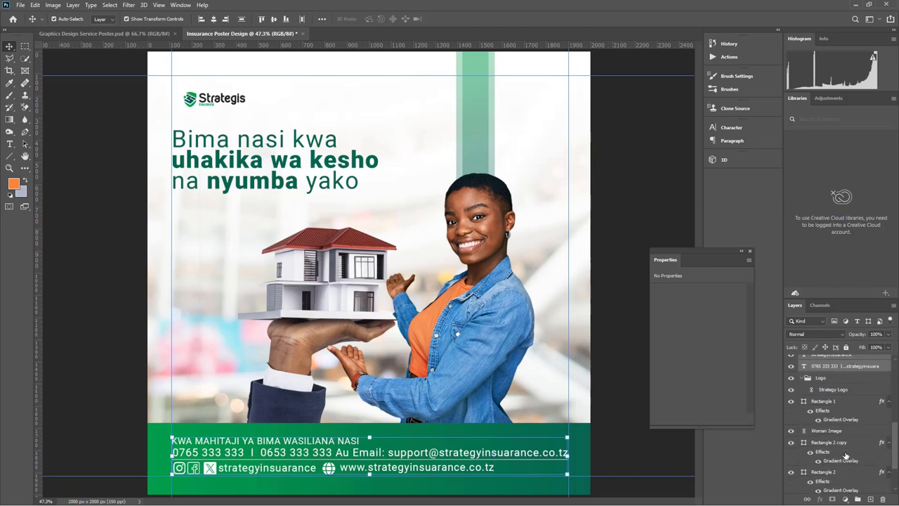
pyautogui.click(791, 444)
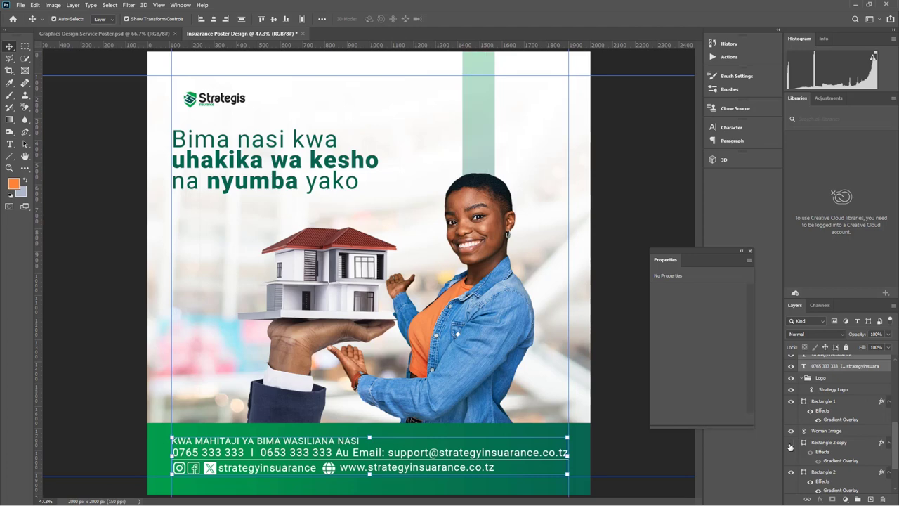
pyautogui.click(791, 443)
pyautogui.scroll(-3, 856, 460)
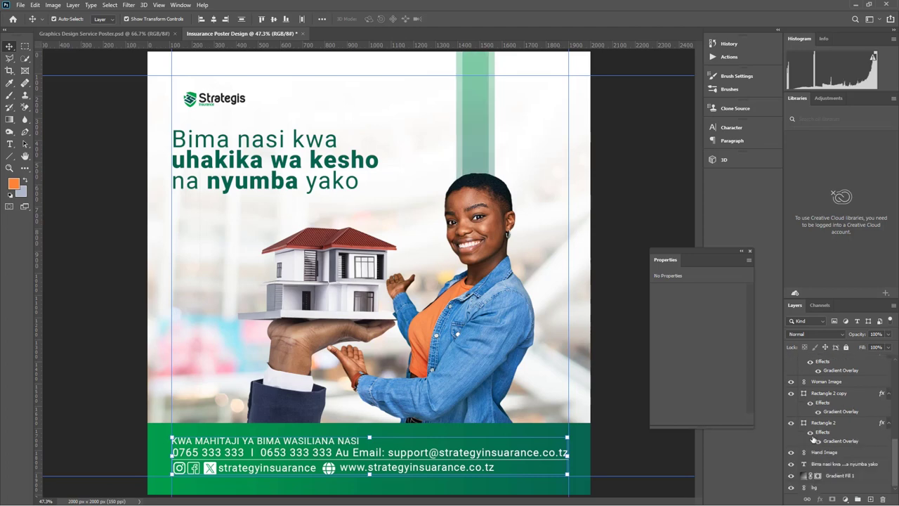
pyautogui.click(791, 423)
pyautogui.click(792, 424)
pyautogui.scroll(6, 822, 457)
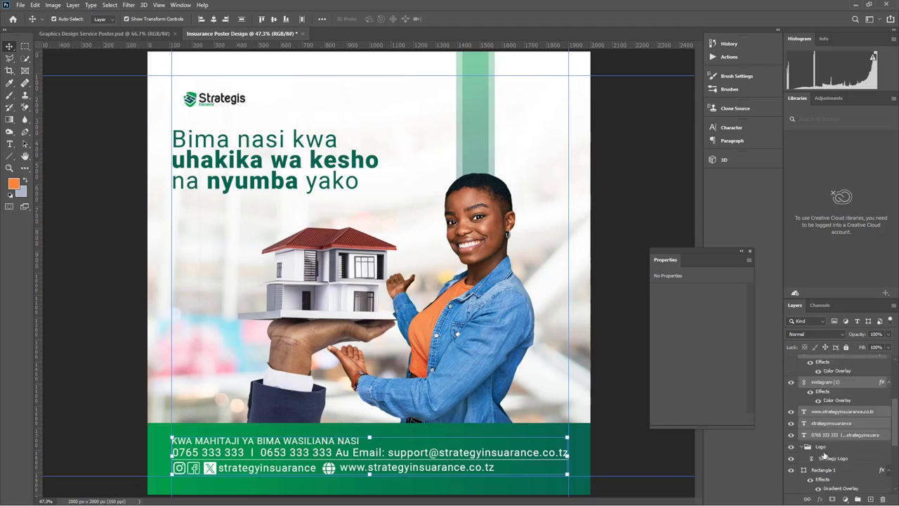
# - Group the footer text and icon layers, then add the Shape 1 divider line to the group
pyautogui.hotkey('ctrl', 'g')
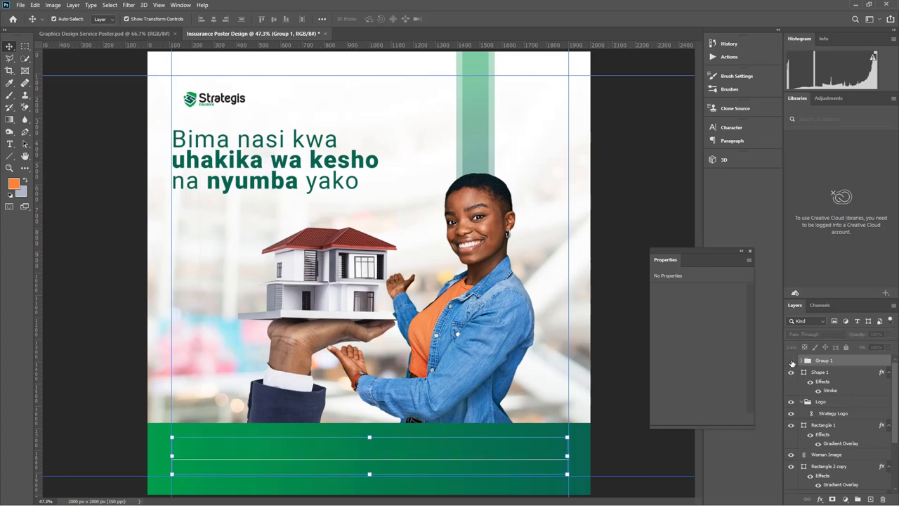
pyautogui.click(791, 361)
pyautogui.click(792, 361)
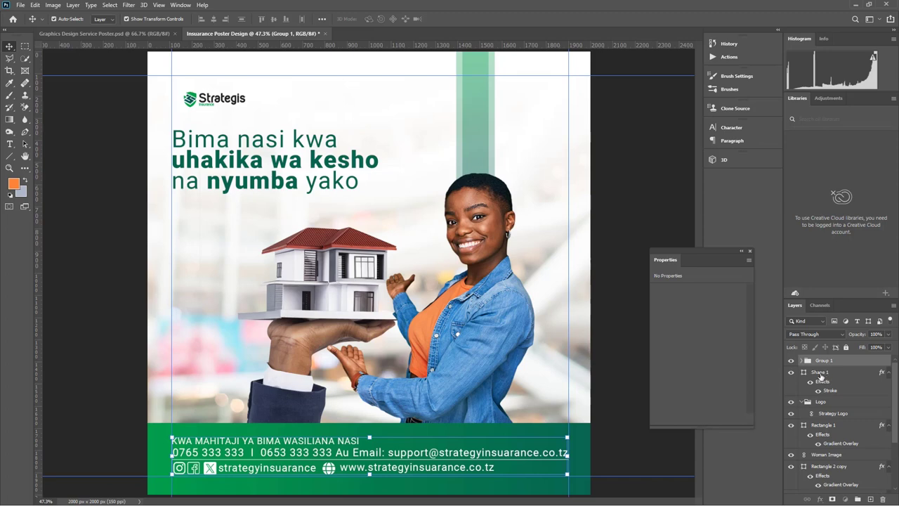
pyautogui.click(821, 373)
pyautogui.moveTo(823, 363); pyautogui.dragTo(824, 362)
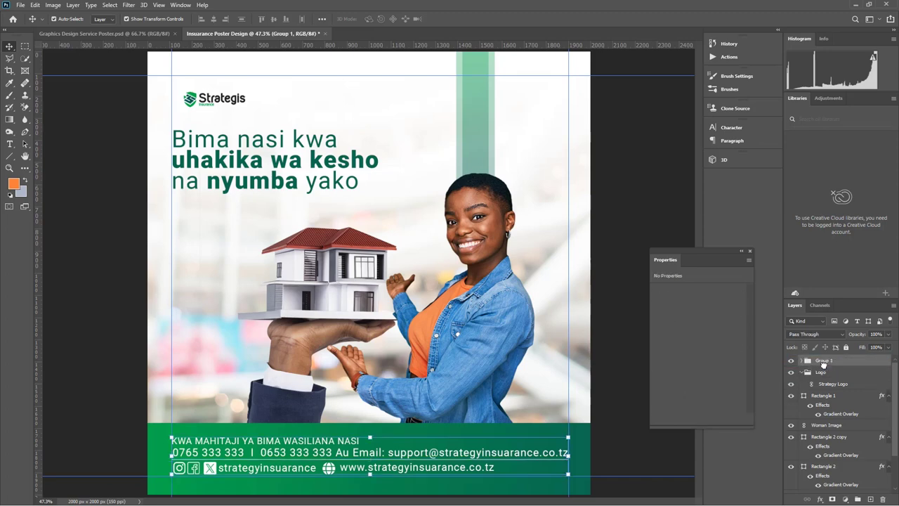
pyautogui.click(791, 361)
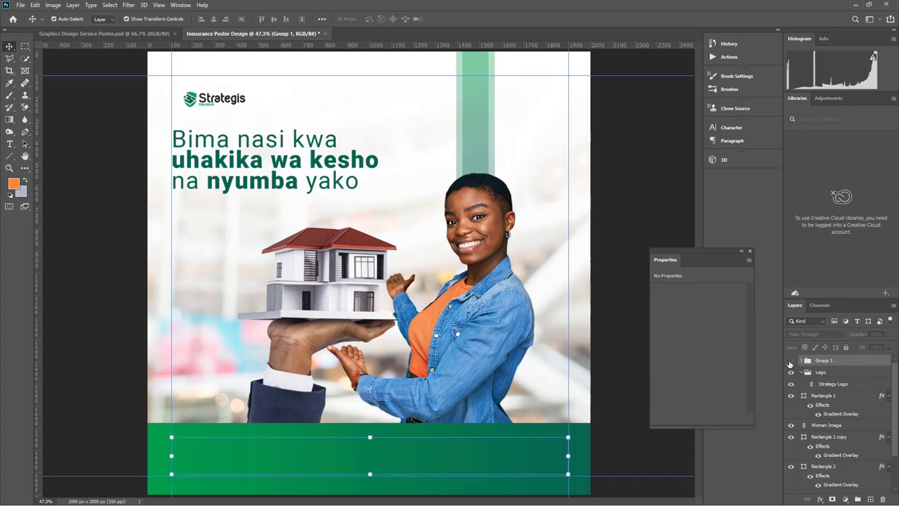
pyautogui.click(791, 361)
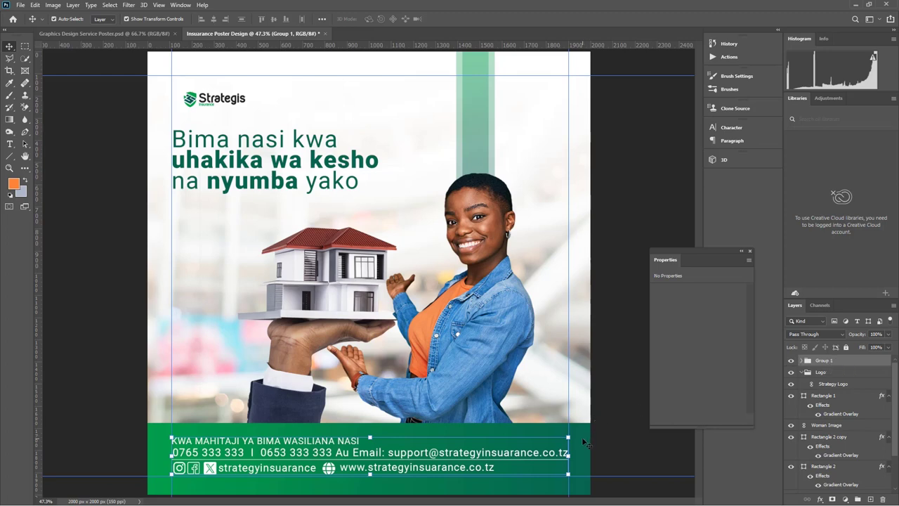
# - Move the Rectangle 1 green band into Group 1 and place it below the footer icons
pyautogui.click(801, 372)
pyautogui.click(791, 385)
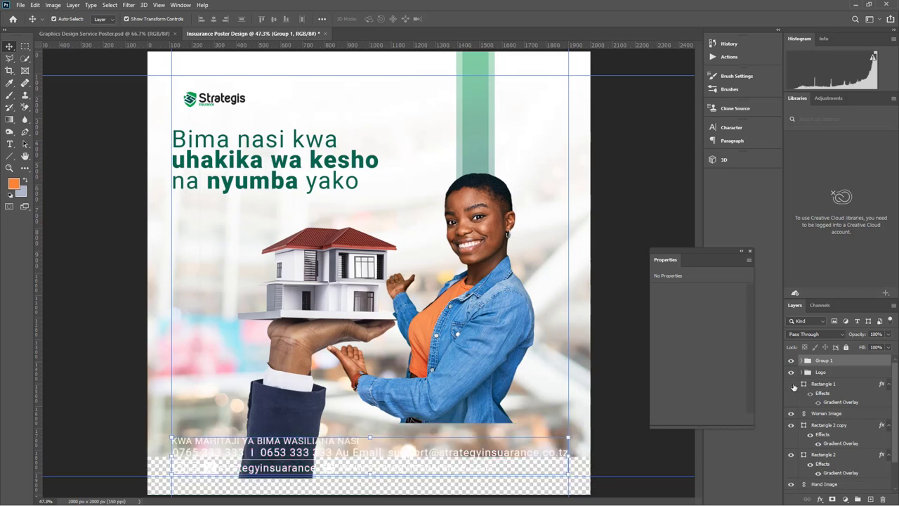
pyautogui.click(792, 384)
pyautogui.click(824, 385)
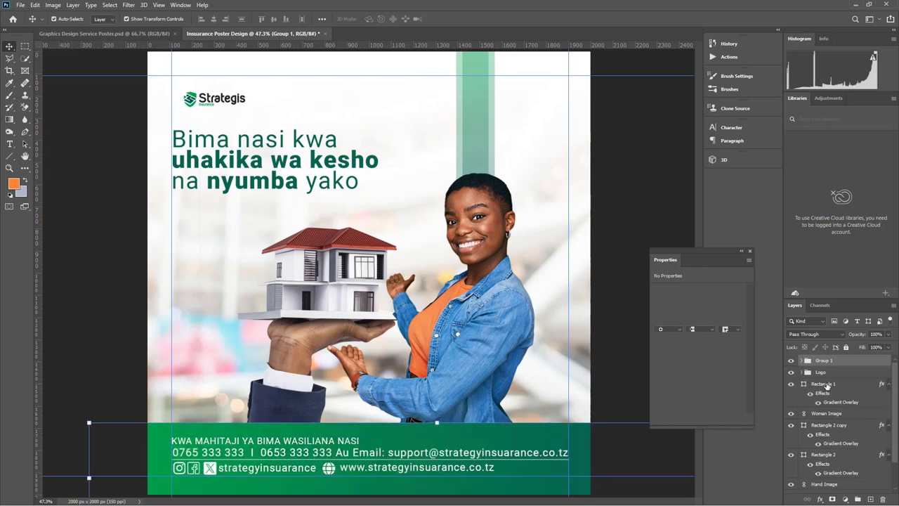
pyautogui.moveTo(830, 384); pyautogui.dragTo(831, 361)
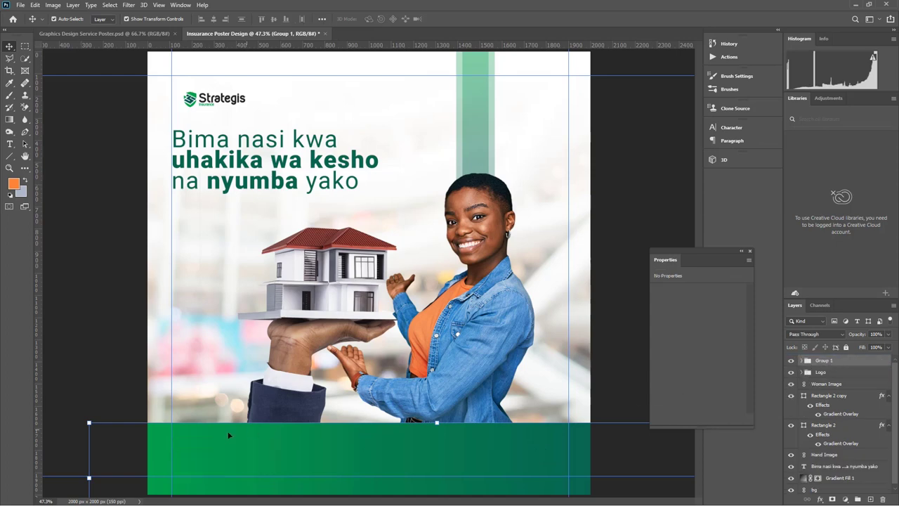
pyautogui.click(801, 361)
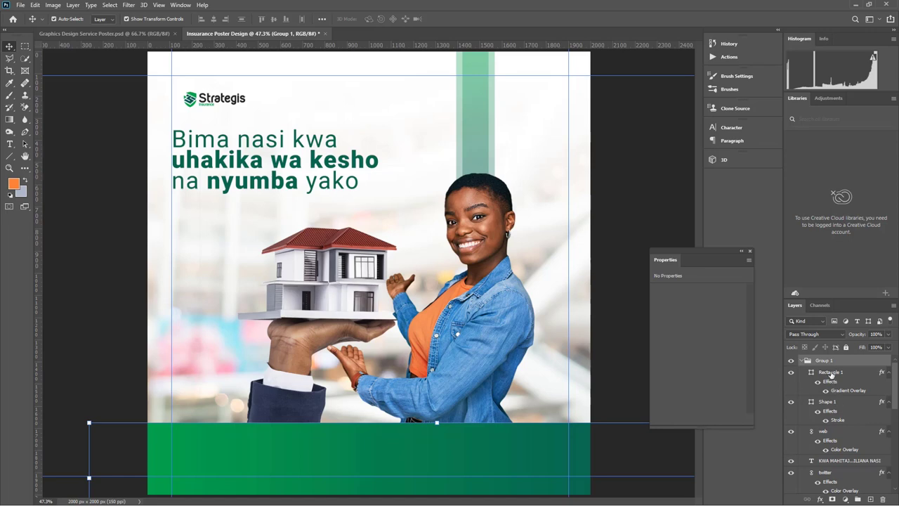
pyautogui.moveTo(831, 375); pyautogui.dragTo(853, 455)
pyautogui.moveTo(838, 412); pyautogui.dragTo(845, 461)
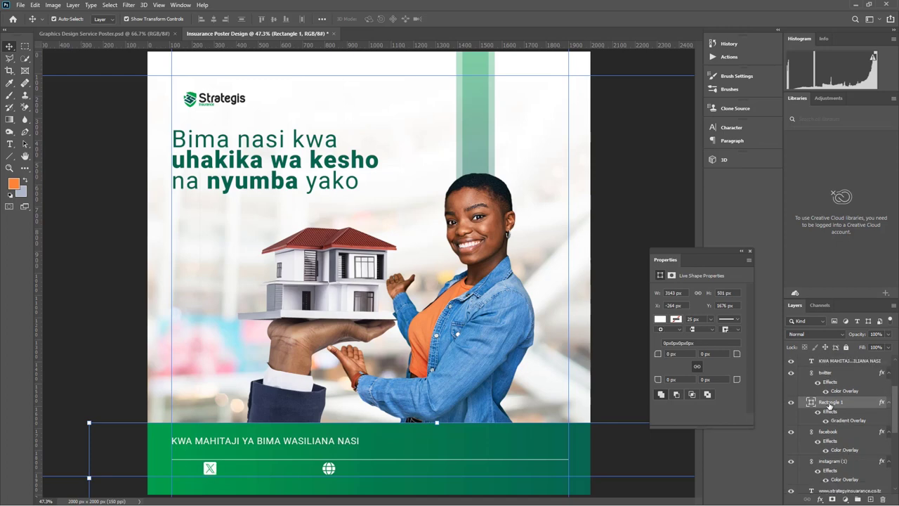
pyautogui.moveTo(830, 404); pyautogui.dragTo(838, 461)
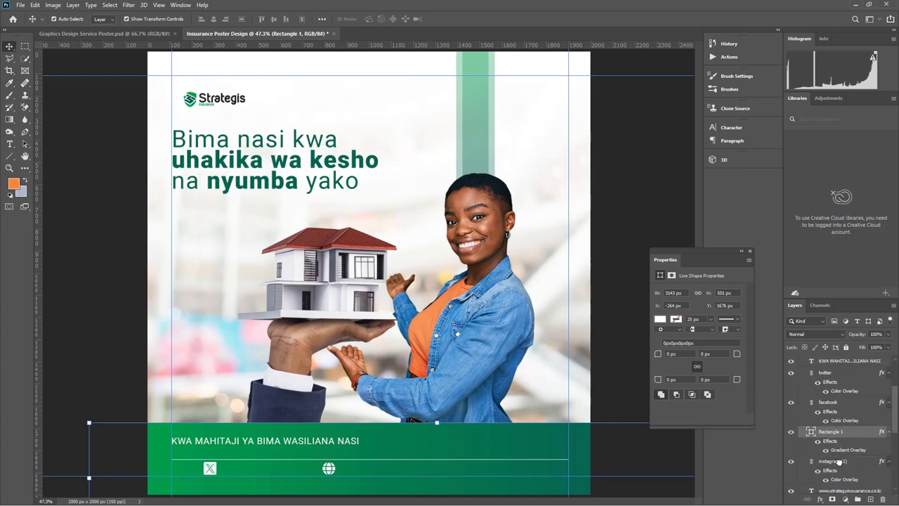
pyautogui.scroll(-2, 839, 461)
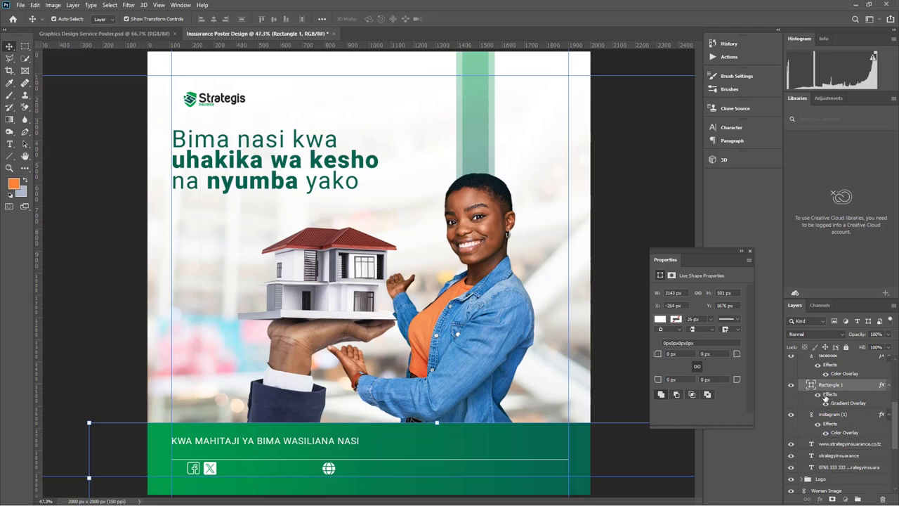
pyautogui.moveTo(824, 393); pyautogui.dragTo(846, 476)
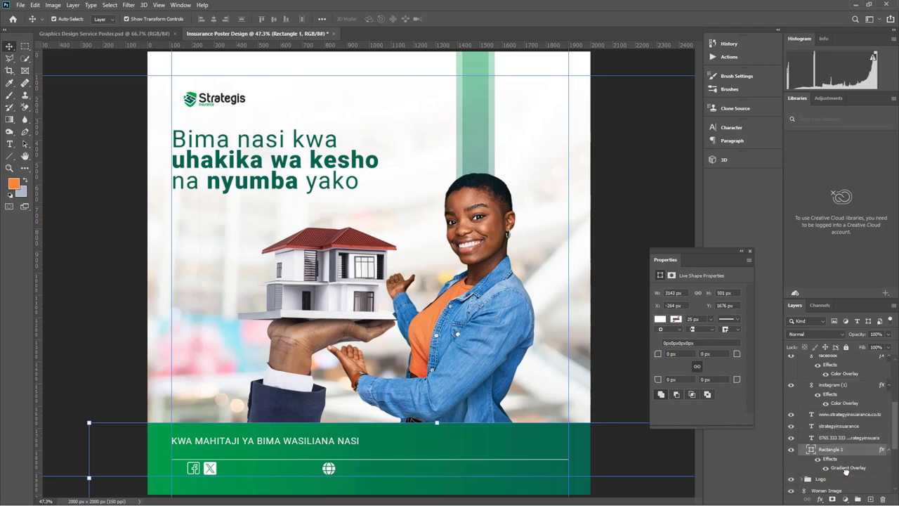
pyautogui.scroll(5, 848, 437)
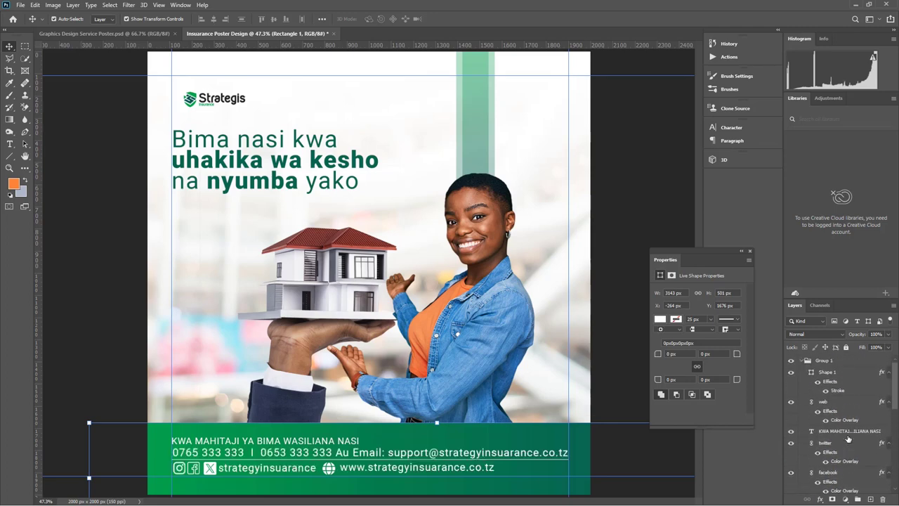
# - Rename Group 1 to 'Fotter'
pyautogui.click(802, 360)
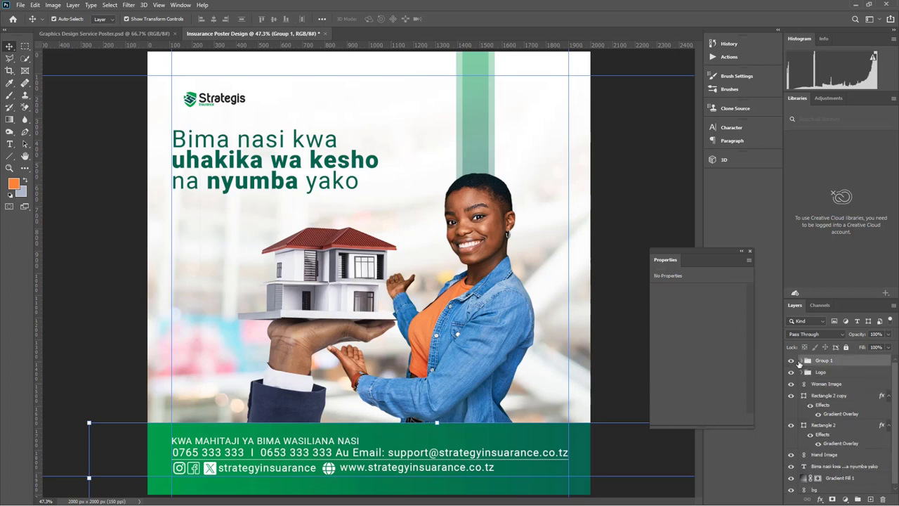
pyautogui.click(792, 361)
pyautogui.click(792, 361)
pyautogui.doubleClick(833, 362)
pyautogui.write('Fotter')
pyautogui.press('Return')
pyautogui.click(833, 372)
pyautogui.click(835, 387)
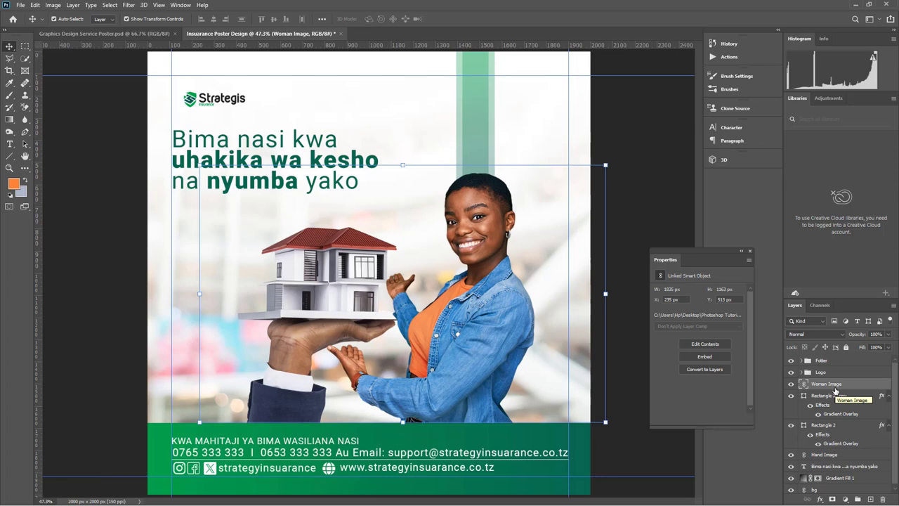
# - Group Woman Image, Rectangle 2 and the layers down to Hand Image into a group named 'Images'
pyautogui.click(351, 306)
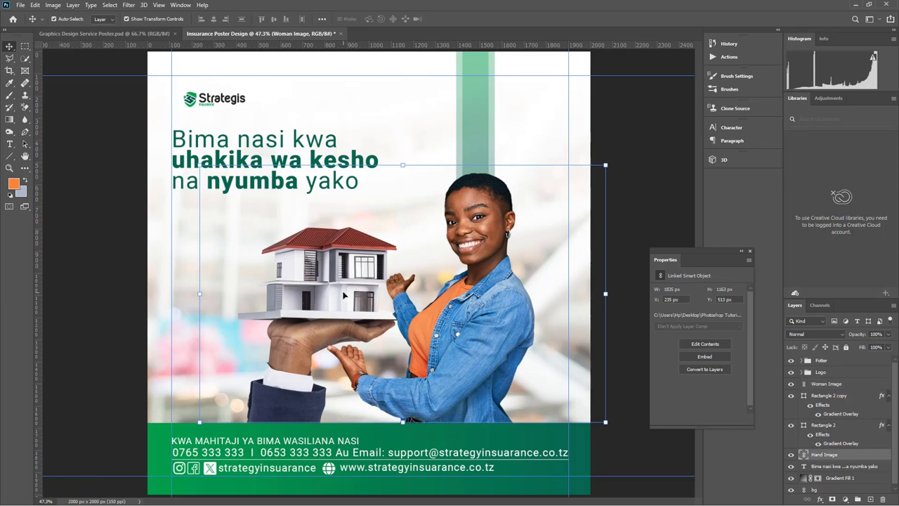
pyautogui.click(828, 385)
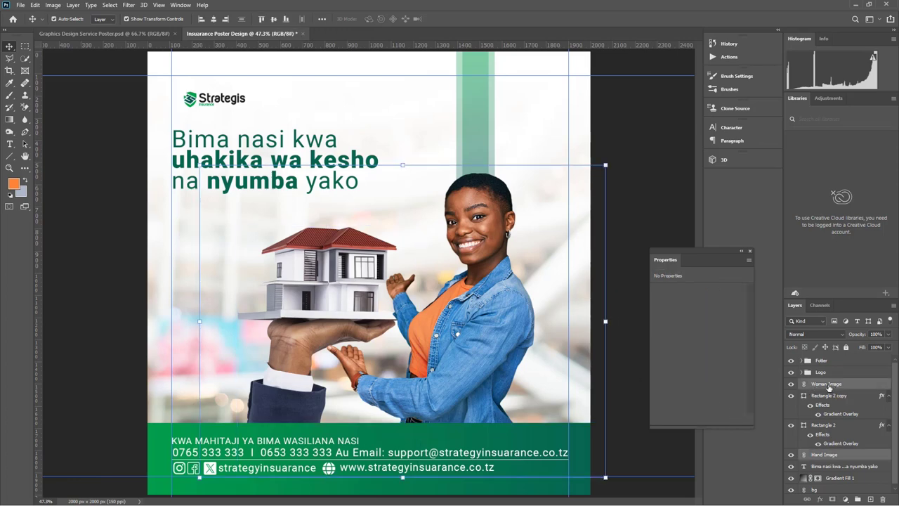
pyautogui.click(825, 426)
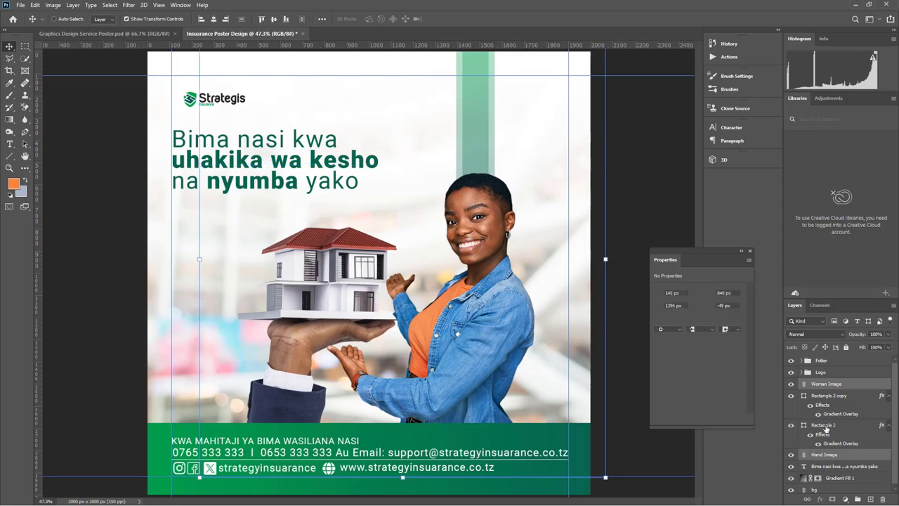
pyautogui.keyDown('shift'); pyautogui.click(825, 426); pyautogui.keyUp('shift')
pyautogui.hotkey('ctrl', 'g')
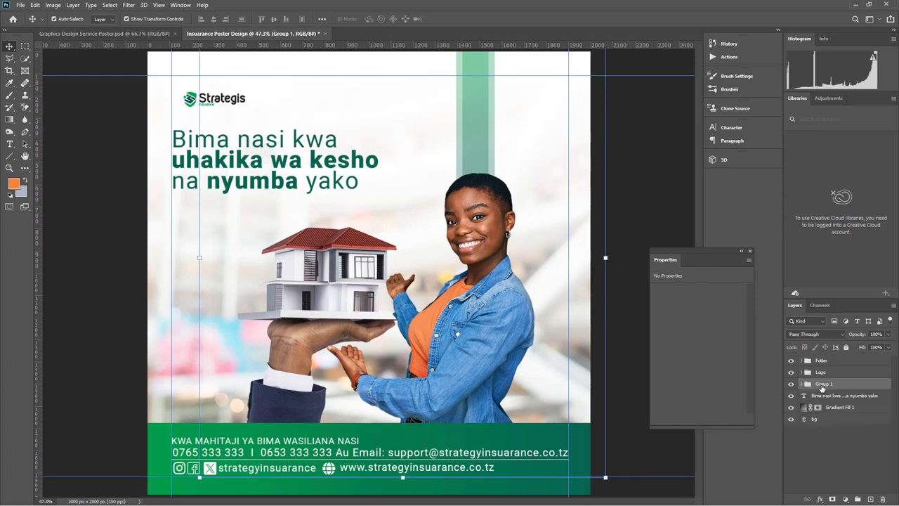
pyautogui.doubleClick(825, 385)
pyautogui.write('Images')
pyautogui.press('Return')
pyautogui.click(837, 399)
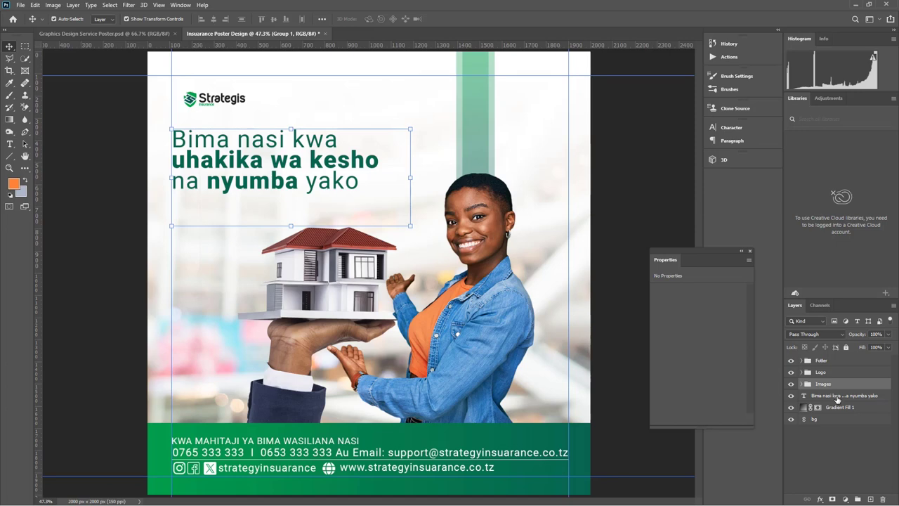
pyautogui.click(837, 399)
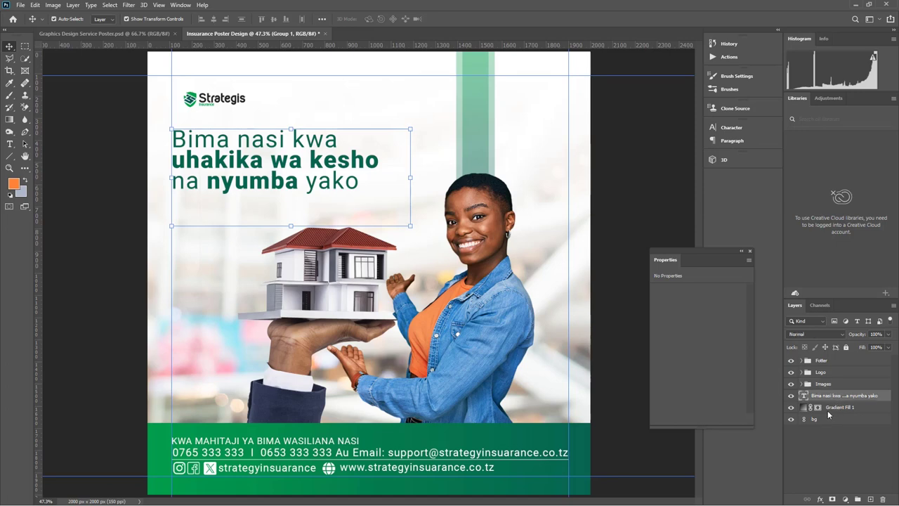
# - Group the Gradient Fill 1 and bg layers together and name the group 'Background'
pyautogui.click(816, 415)
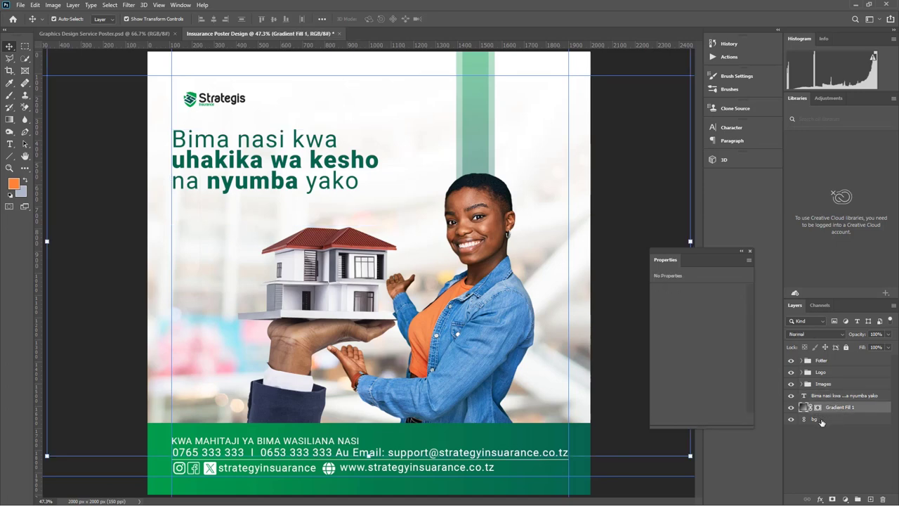
pyautogui.keyDown('shift'); pyautogui.click(822, 419); pyautogui.keyUp('shift')
pyautogui.hotkey('ctrl', 'g')
pyautogui.doubleClick(823, 409)
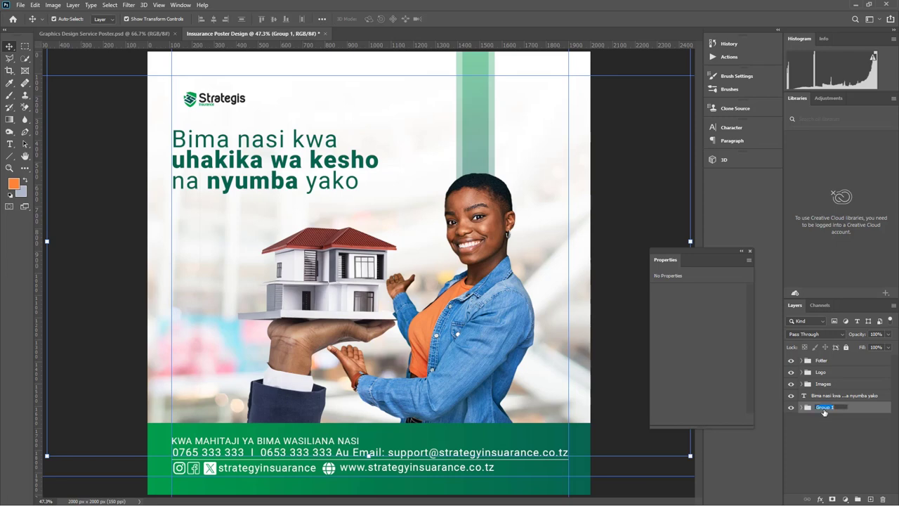
pyautogui.write('Background')
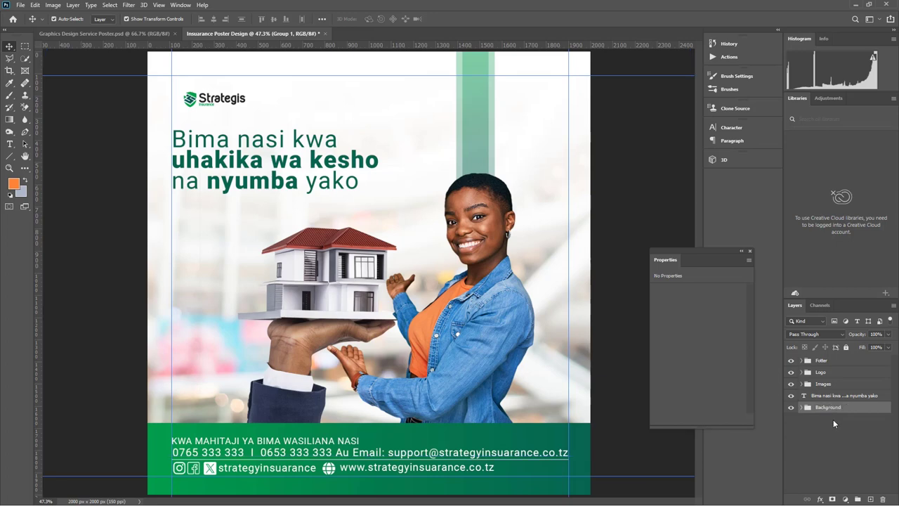
pyautogui.click(834, 419)
pyautogui.click(836, 398)
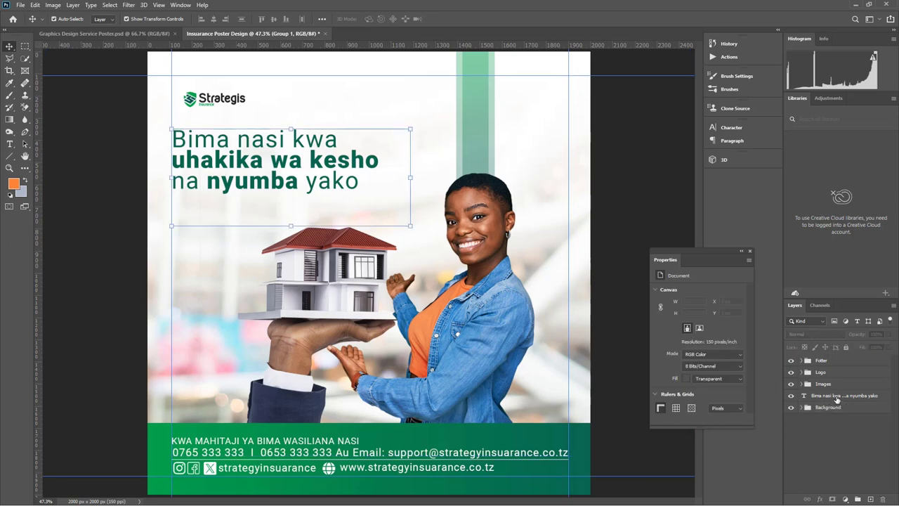
pyautogui.click(814, 398)
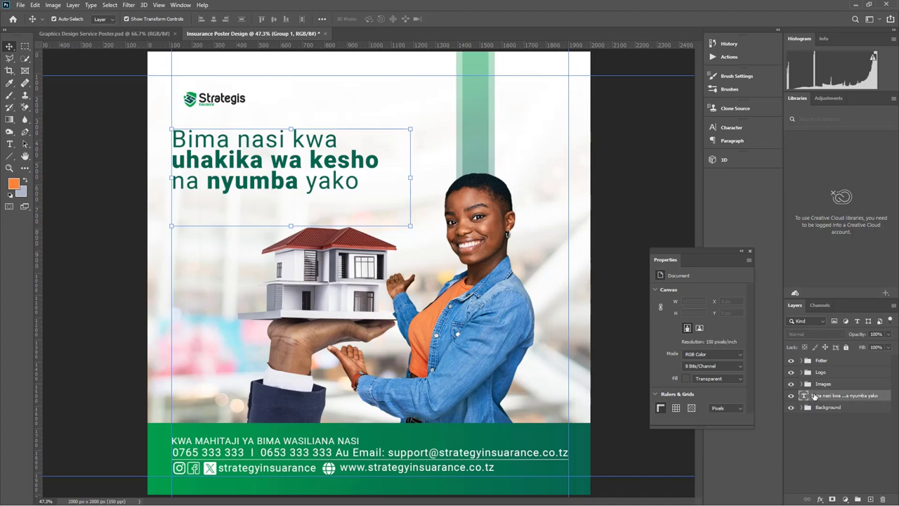
# - Group the headline text layer with Ctrl+G and rename the group 'Main texts'
pyautogui.hotkey('ctrl', 'g')
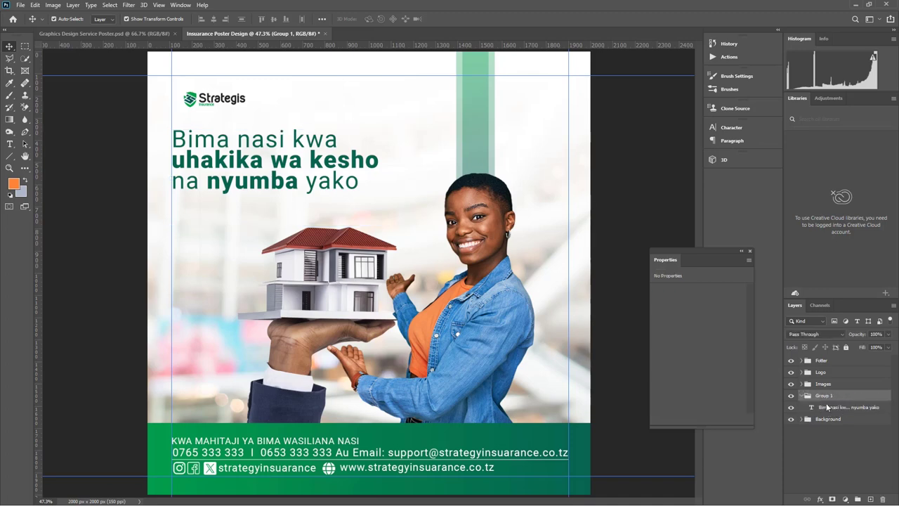
pyautogui.doubleClick(824, 395)
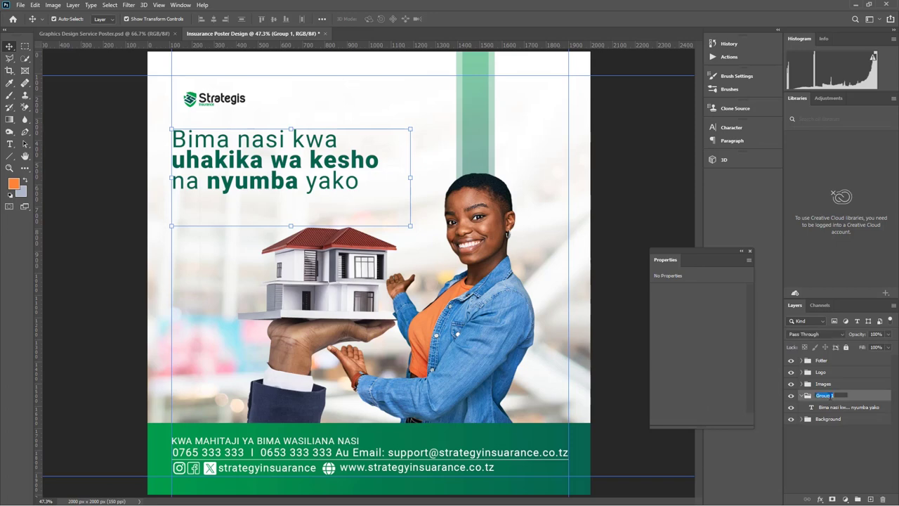
pyautogui.write('Main texts')
pyautogui.click(823, 443)
pyautogui.click(802, 397)
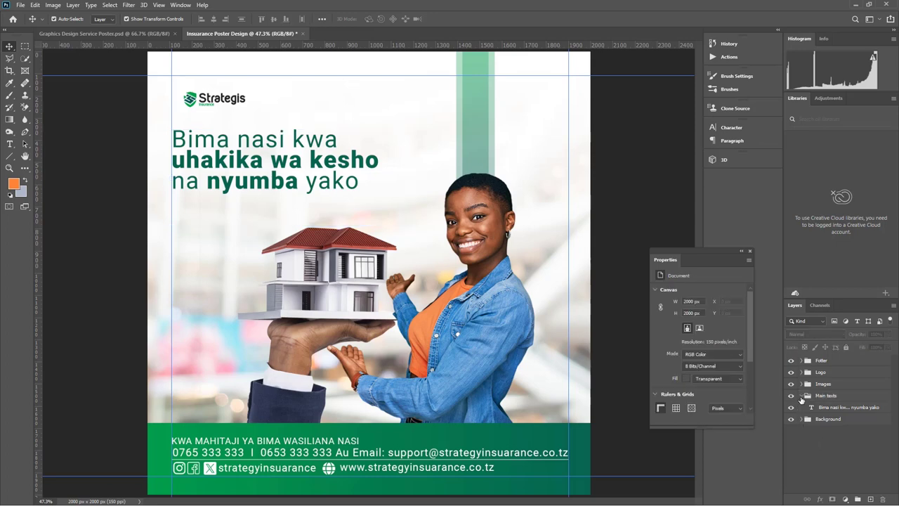
# - Check the Fotter group's contents, then clear the layer selection with Ctrl+D
pyautogui.click(819, 359)
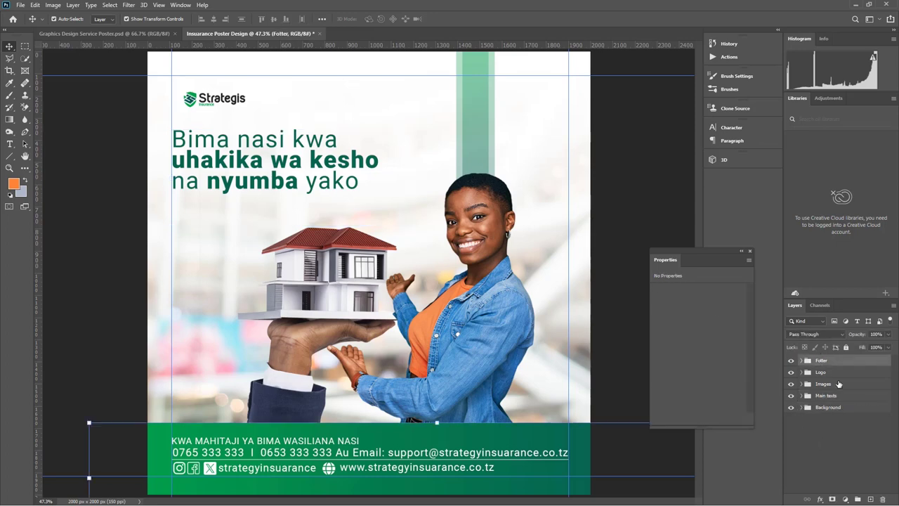
pyautogui.click(639, 137)
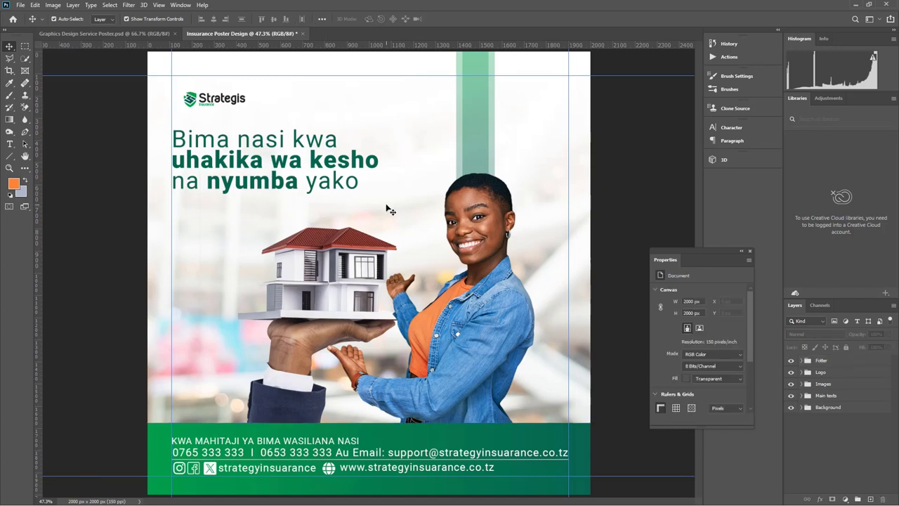
pyautogui.click(264, 168)
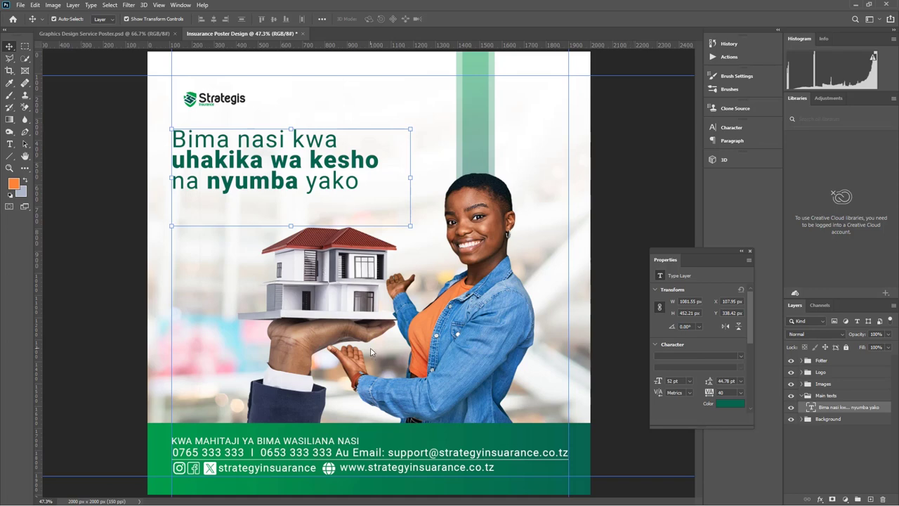
pyautogui.hotkey('ctrl', 'd')
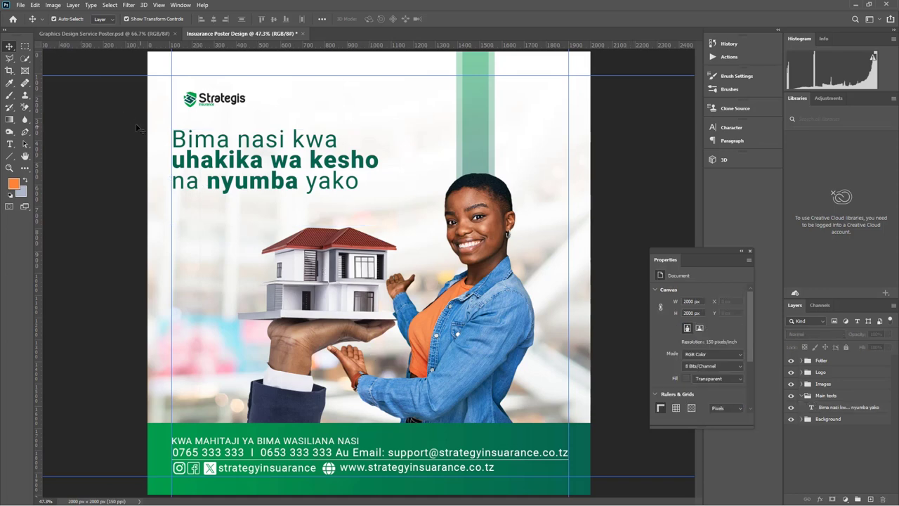
# - Save the poster to the computer as JPEG 'Insuarance Poster Design' at maximum quality 12
pyautogui.click(21, 7)
pyautogui.click(30, 115)
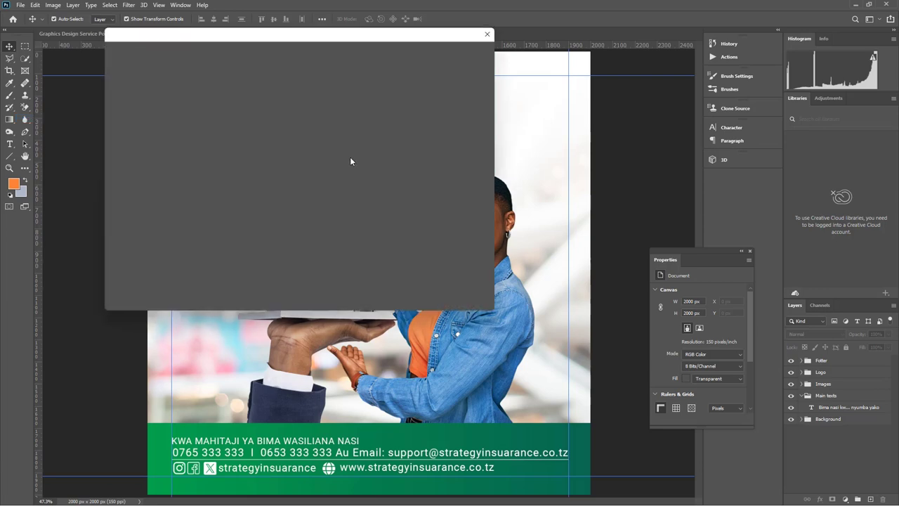
pyautogui.click(352, 263)
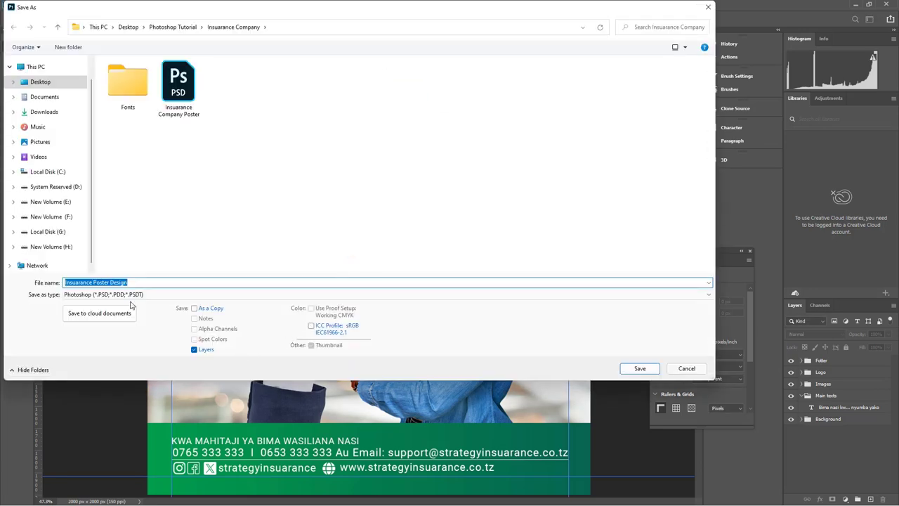
pyautogui.click(130, 299)
pyautogui.click(169, 367)
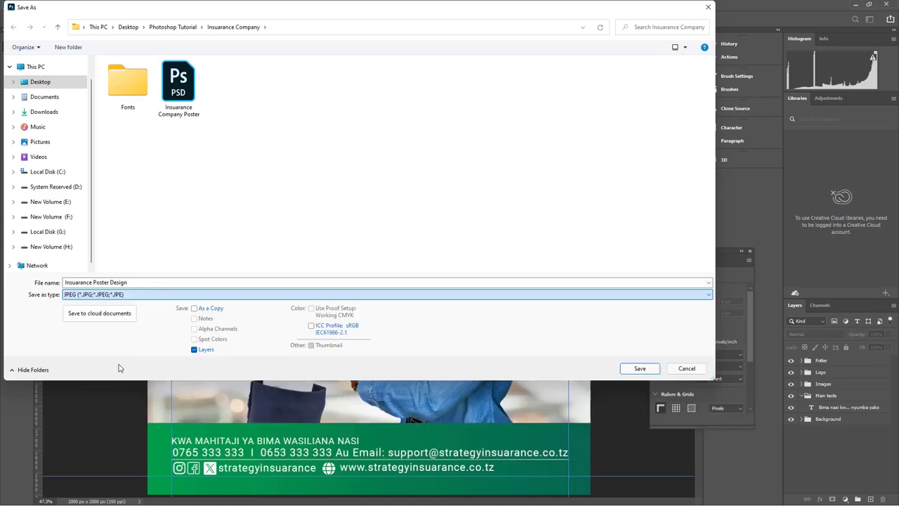
pyautogui.click(640, 368)
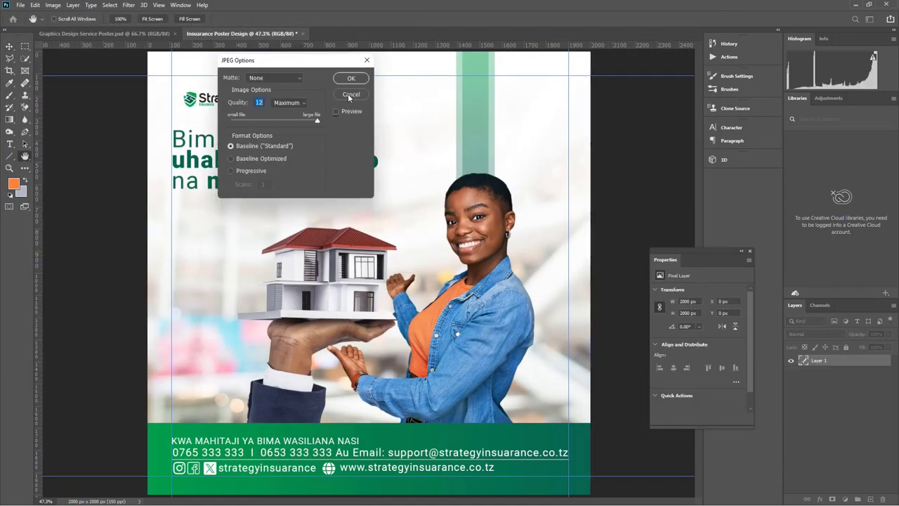
pyautogui.click(352, 79)
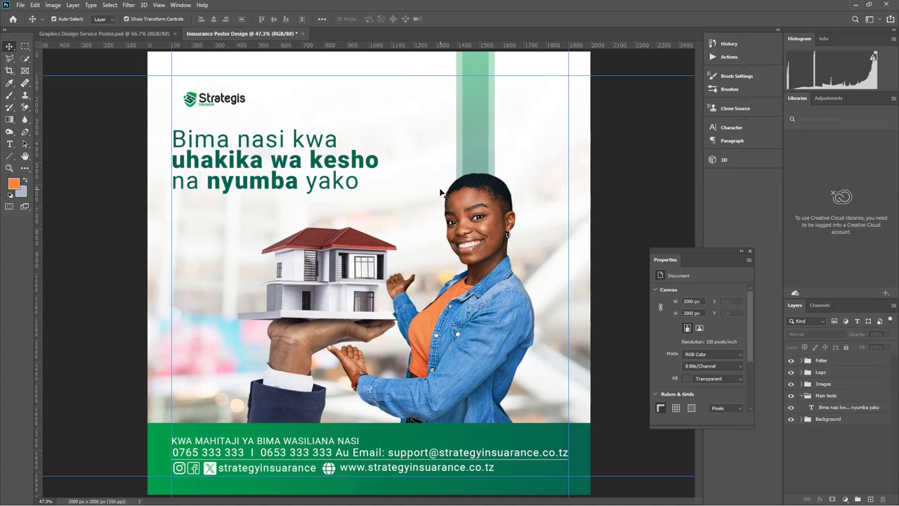
# - Set up Export As for the whole poster with JPG format at 100% quality, 2000×2000 px
pyautogui.click(20, 5)
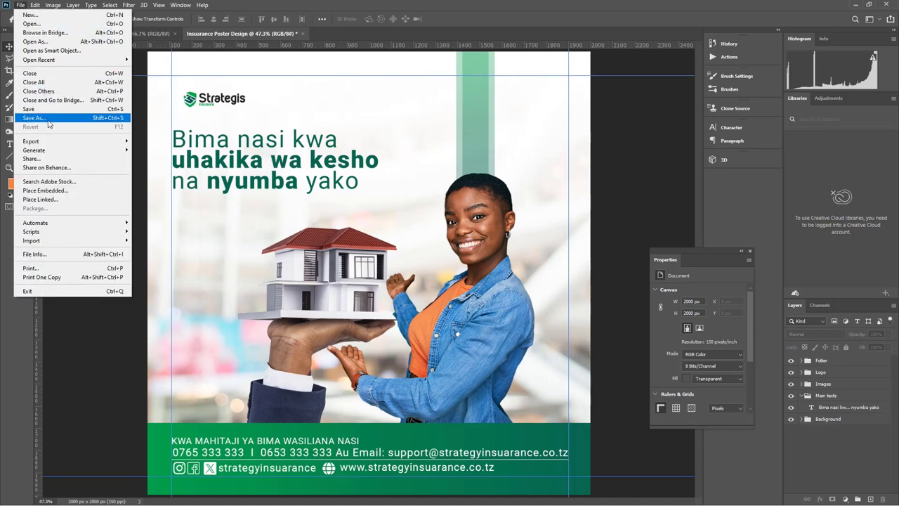
pyautogui.moveTo(47, 141)
pyautogui.click(169, 151)
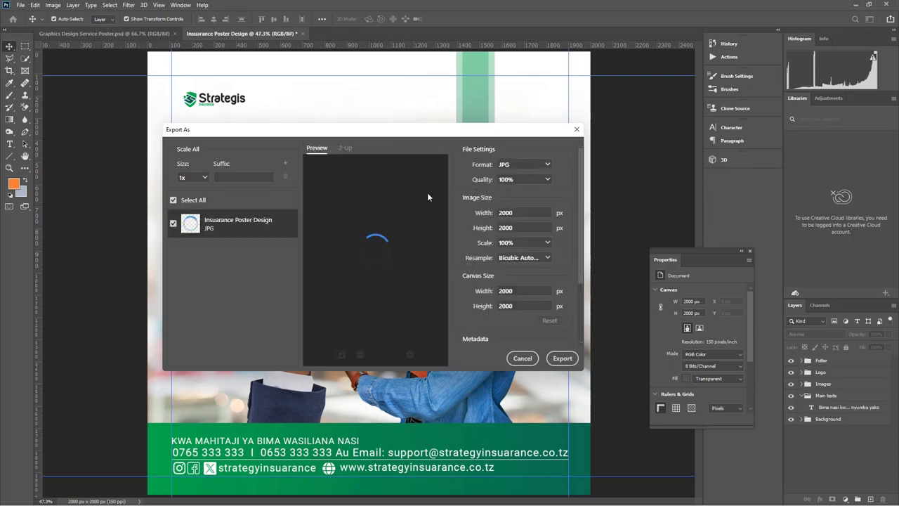
pyautogui.click(517, 166)
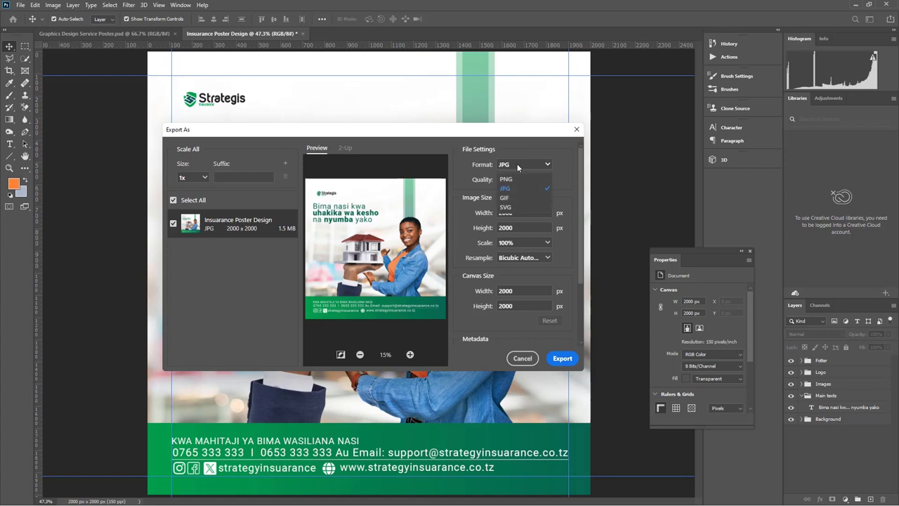
pyautogui.click(506, 188)
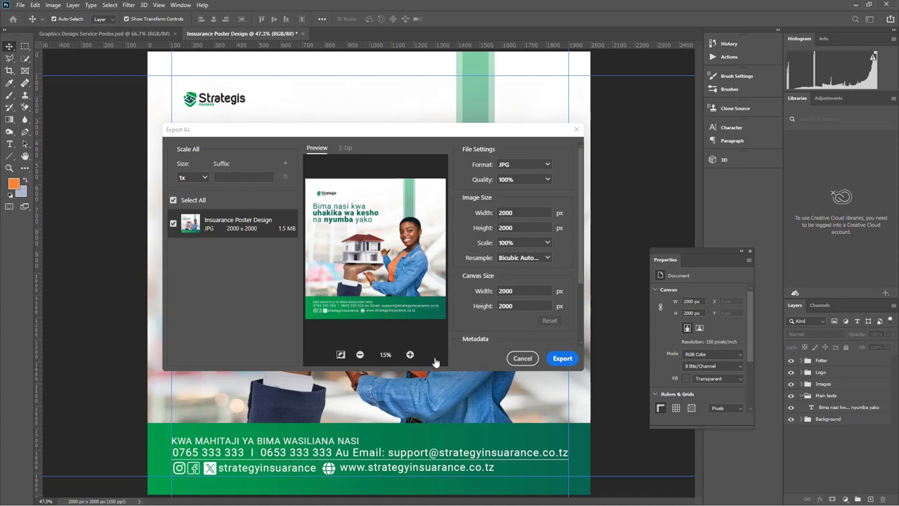
# - Export it into Photoshop Tutorial > Insurance Company as 'Insurance Poster Design'
pyautogui.click(562, 359)
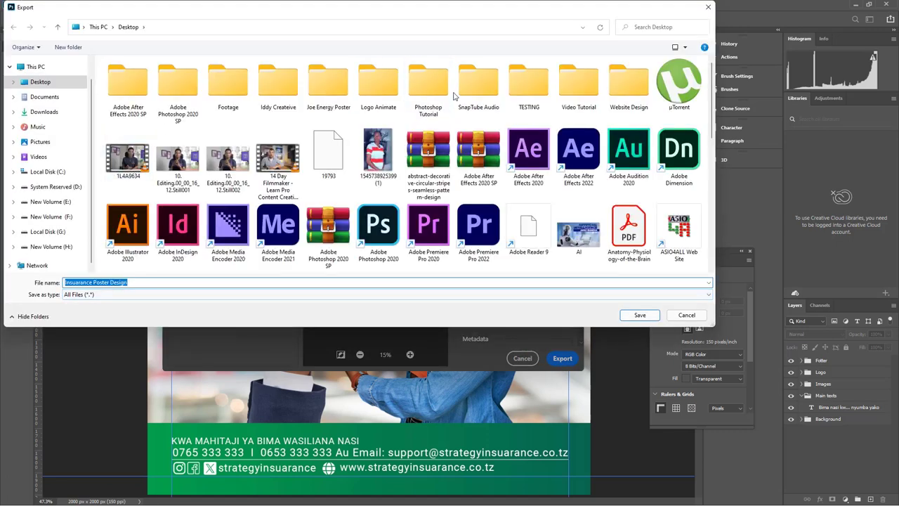
pyautogui.doubleClick(434, 96)
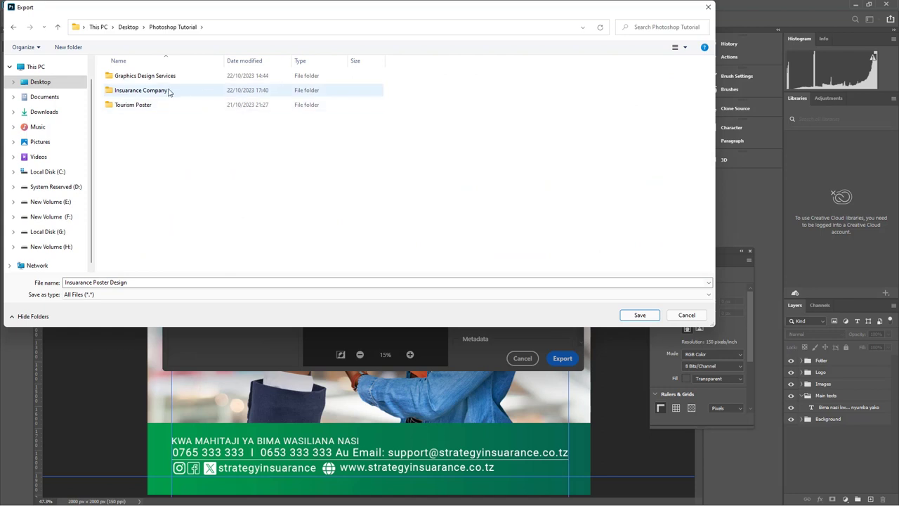
pyautogui.doubleClick(153, 87)
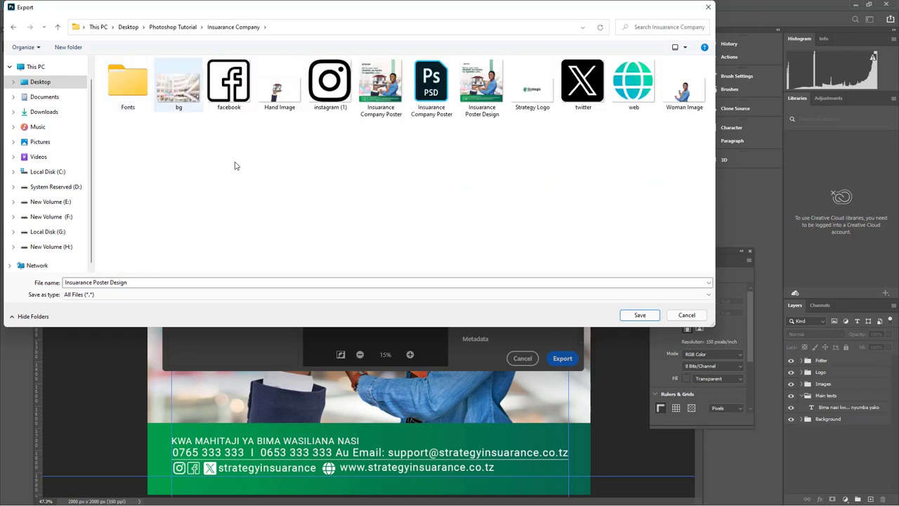
pyautogui.click(140, 280)
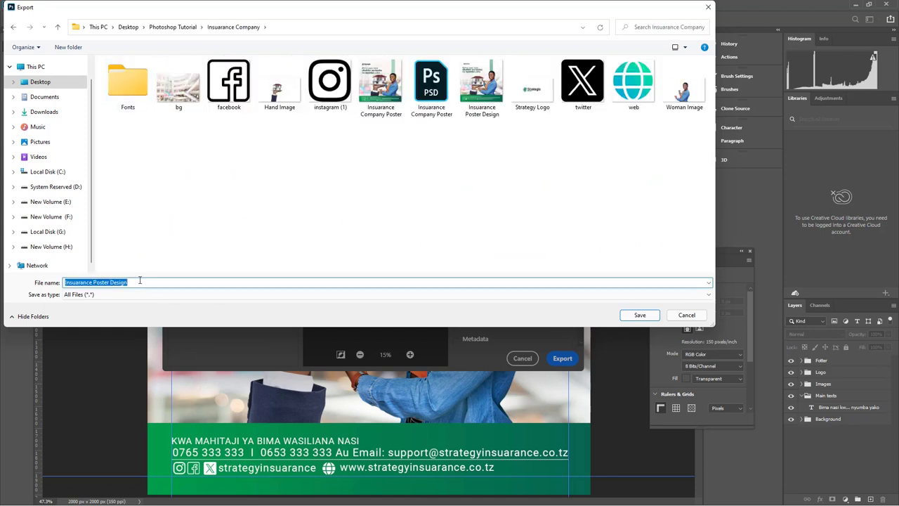
pyautogui.click(139, 280)
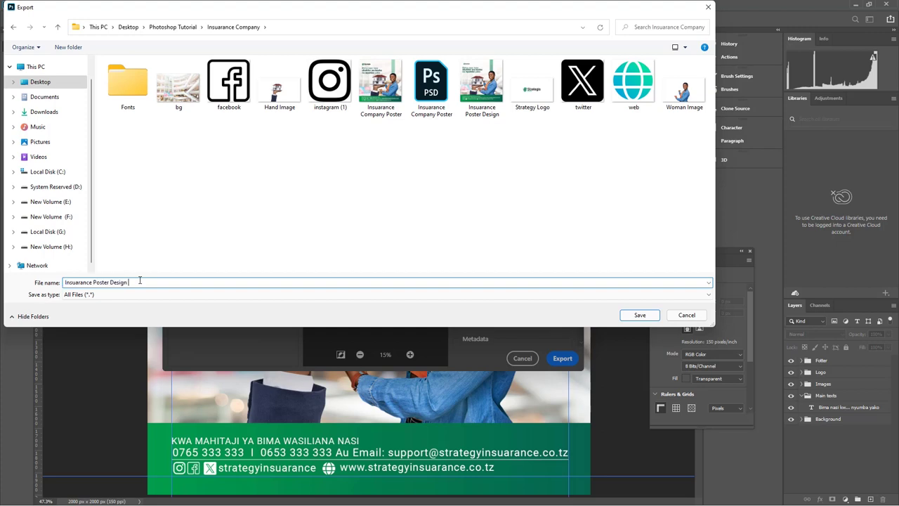
pyautogui.write('poster')
pyautogui.press('Return')
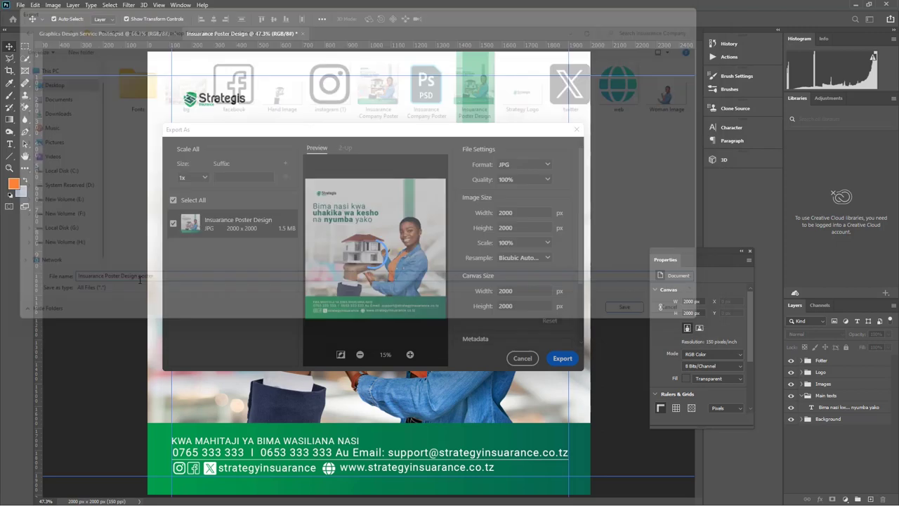